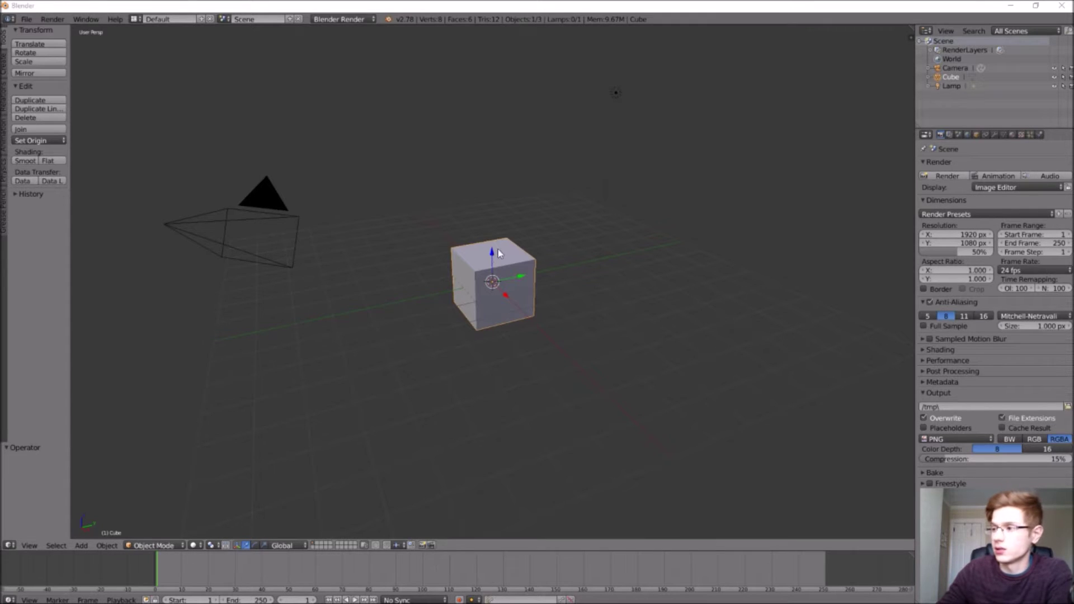
- Raise the default cube about 1.4 units along Z and switch it to Edit Mode
left_click_drag(492, 250, 490, 210)
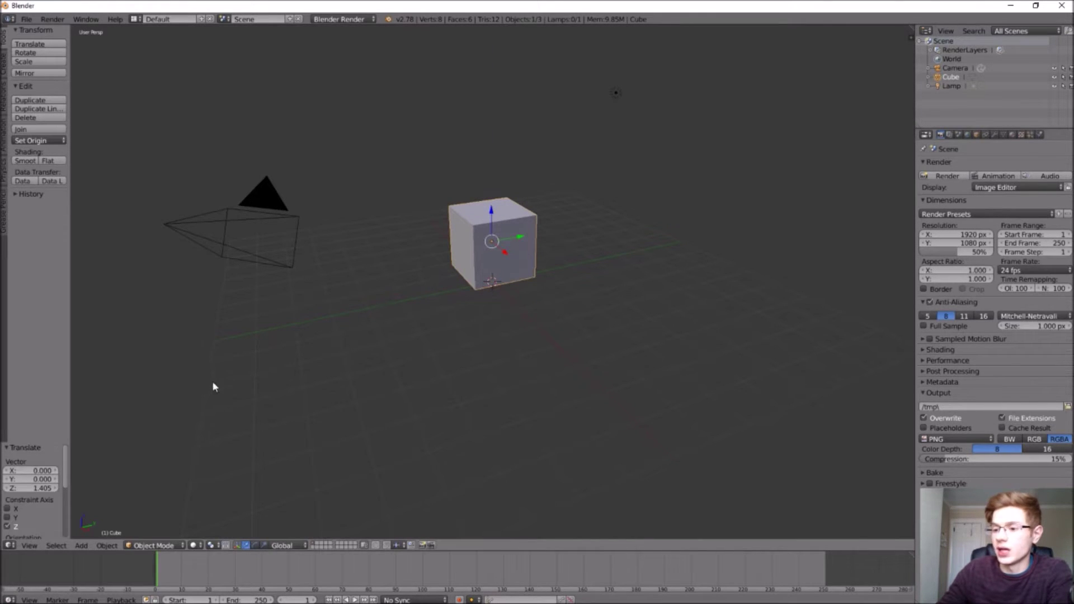
left_click(157, 543)
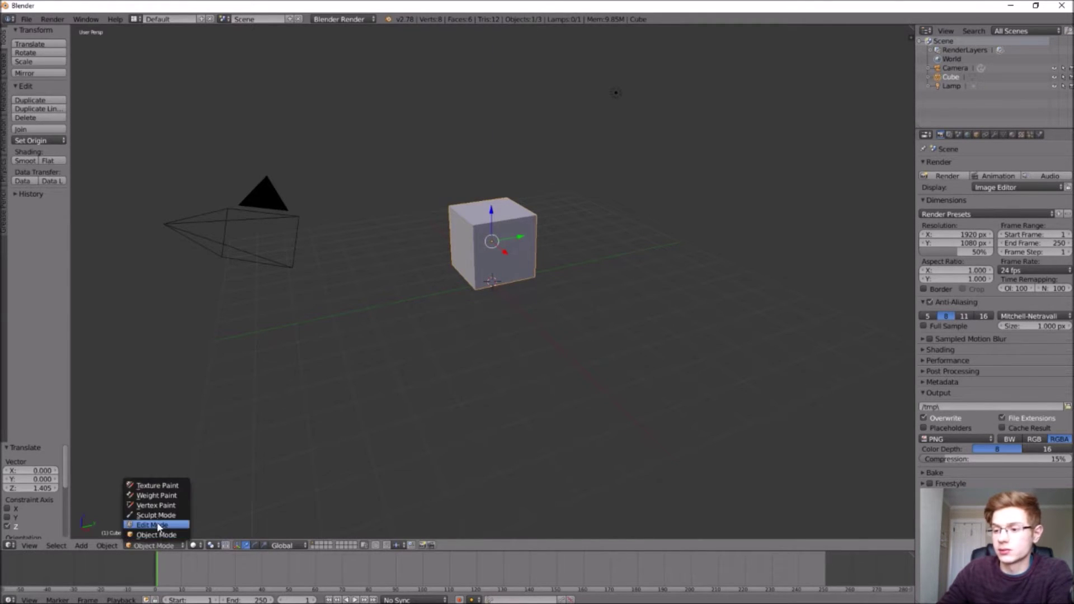
left_click(159, 525)
- In face select mode, move one side face of the cube outward about 2.06 units along Y to form a long block
middle_click_drag(448, 348, 259, 429)
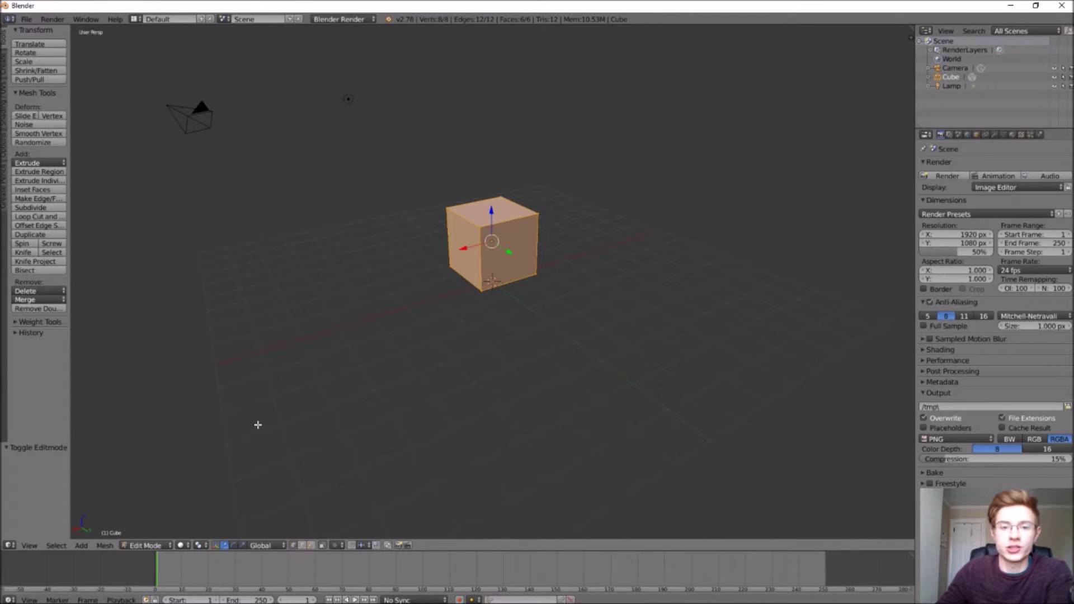
left_click(310, 549)
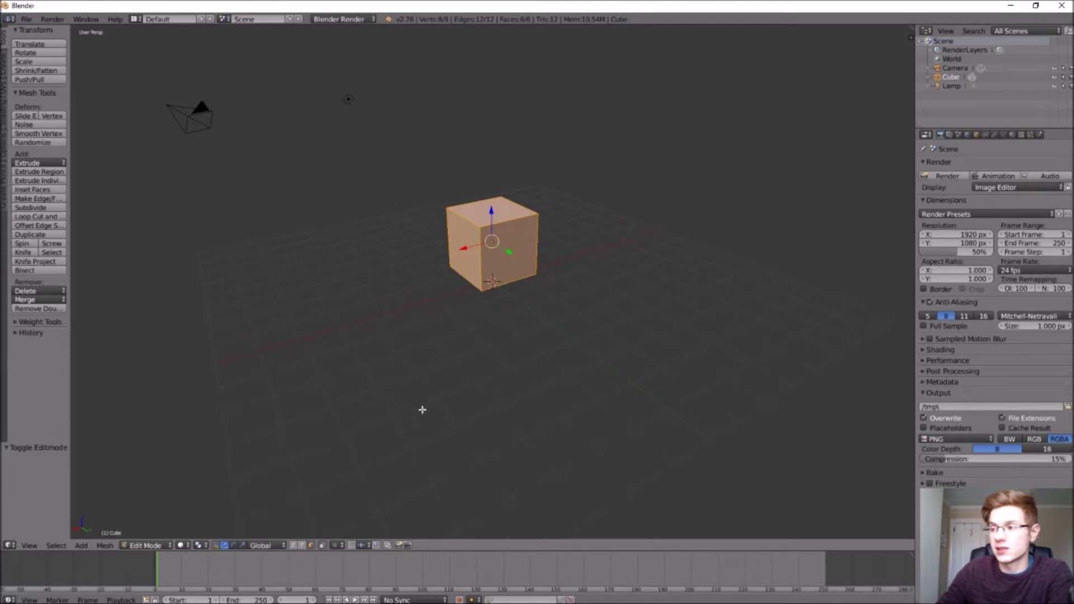
right_click(514, 258)
middle_click_drag(518, 269, 544, 265)
key("e")
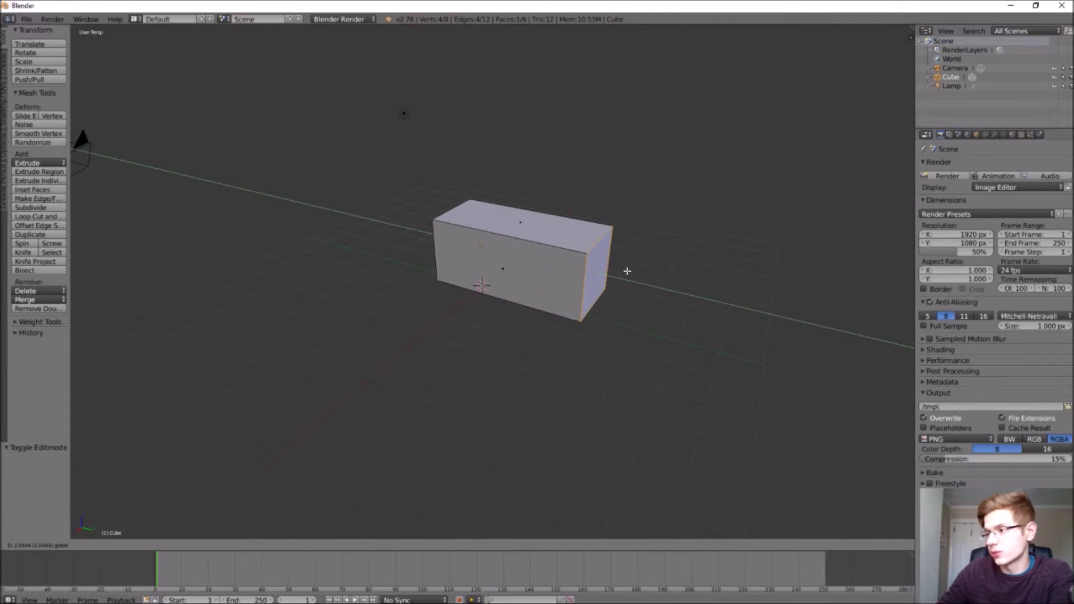
left_click(626, 271)
key("a")
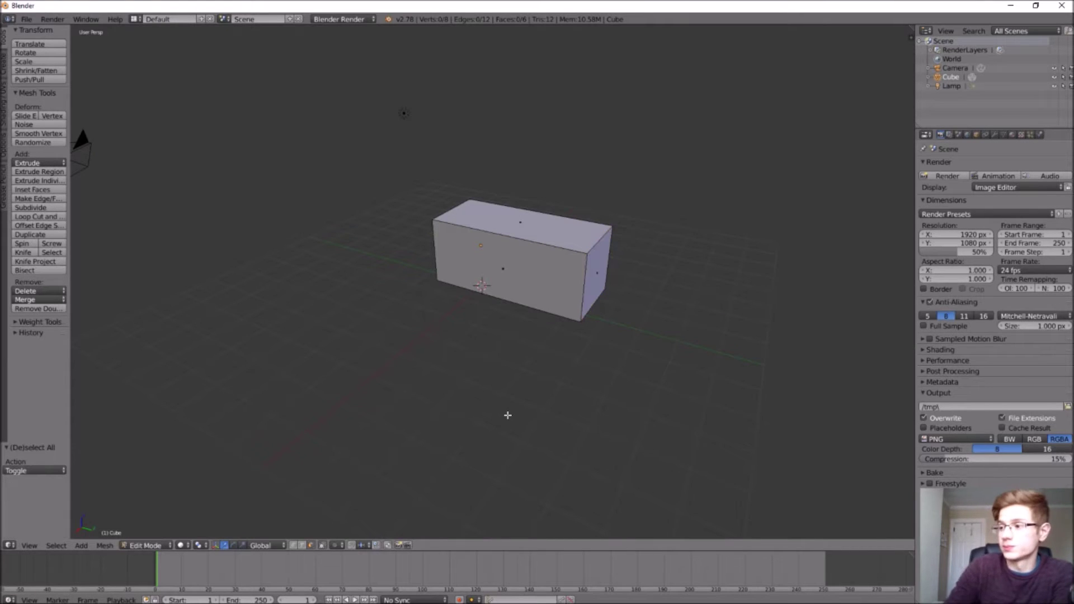
- Delete the top face of the long block to leave it open
middle_click_drag(507, 415, 546, 326)
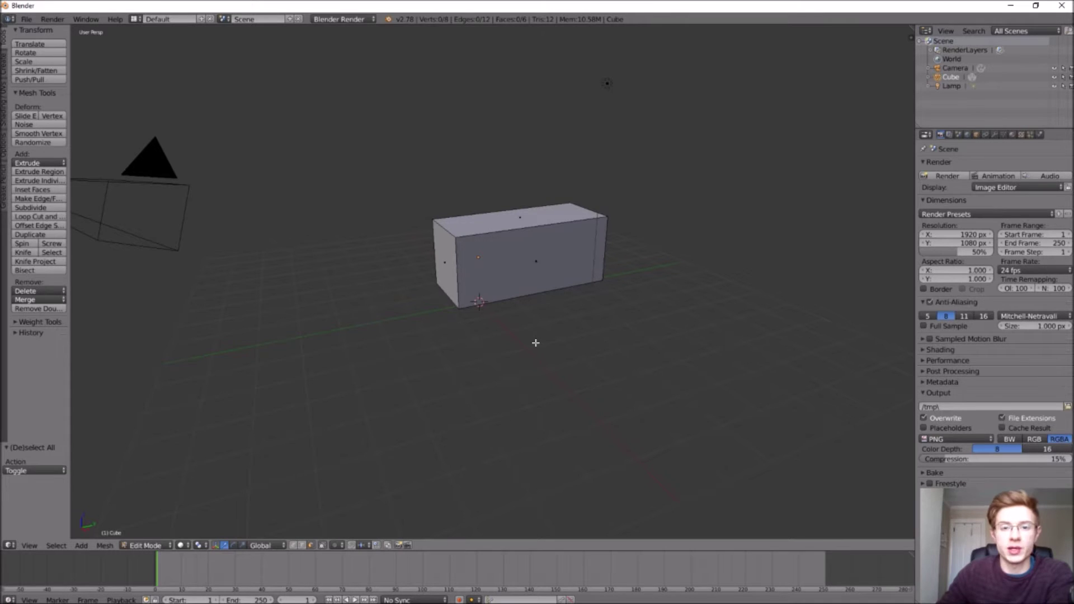
middle_click_drag(547, 336, 501, 249)
right_click(497, 243)
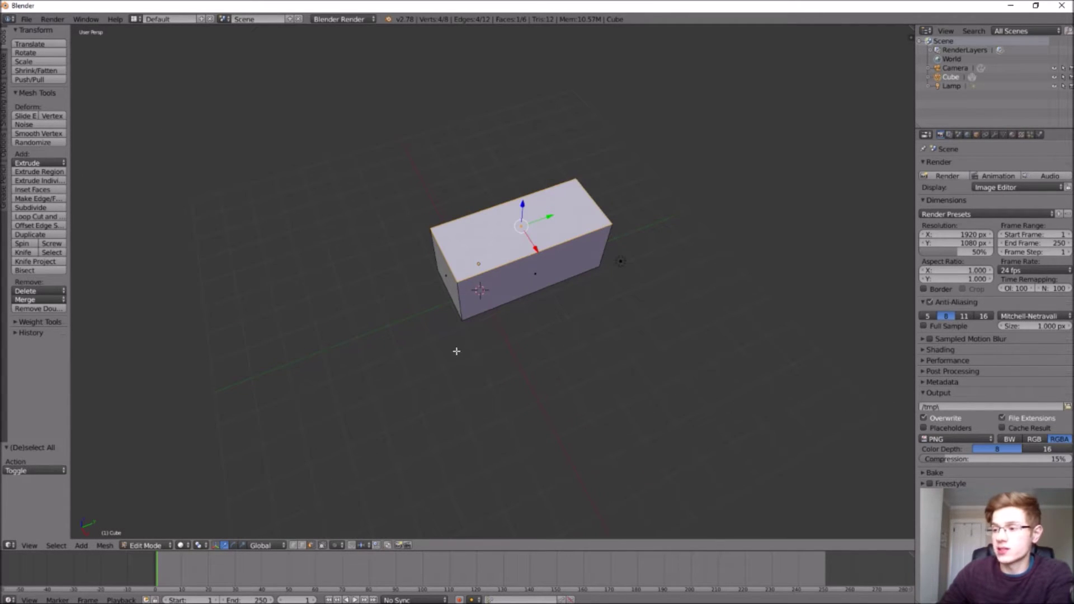
key("x")
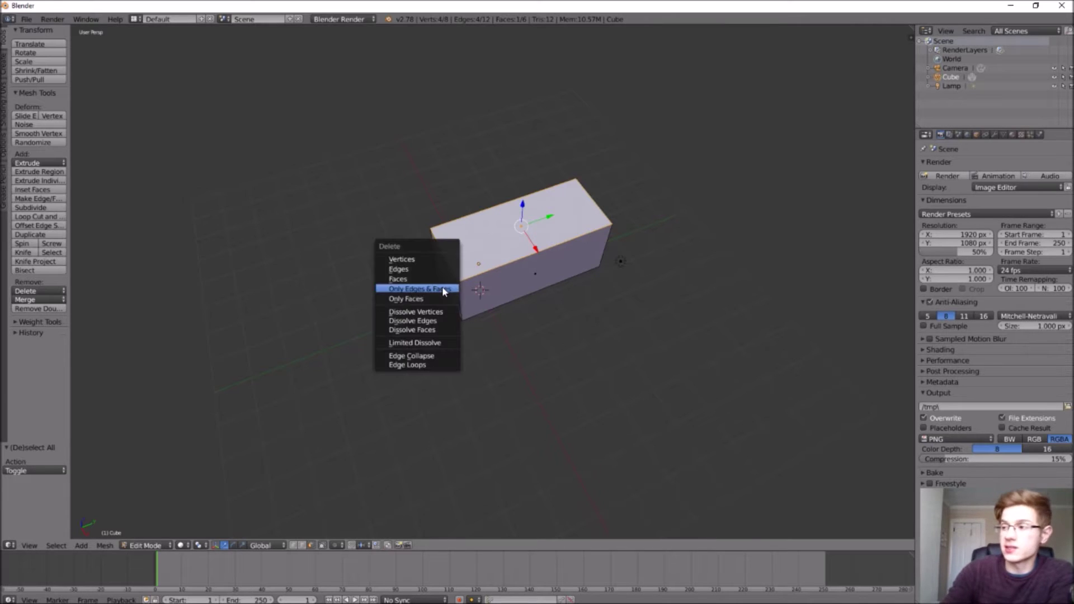
left_click(448, 279)
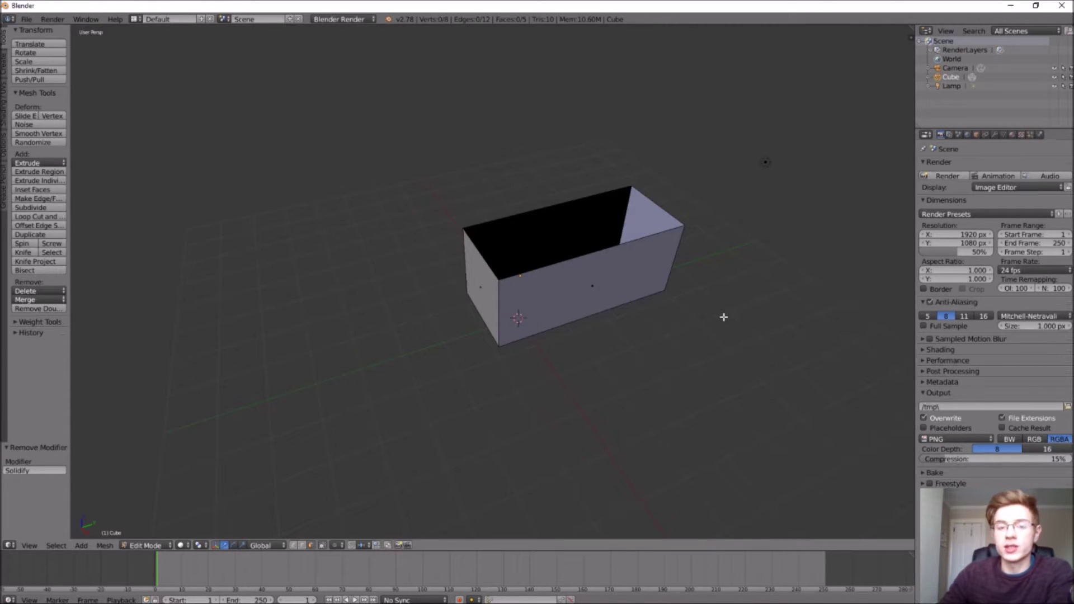
- Add a Solidify modifier to the open box and set its thickness to 0.1
left_click(995, 135)
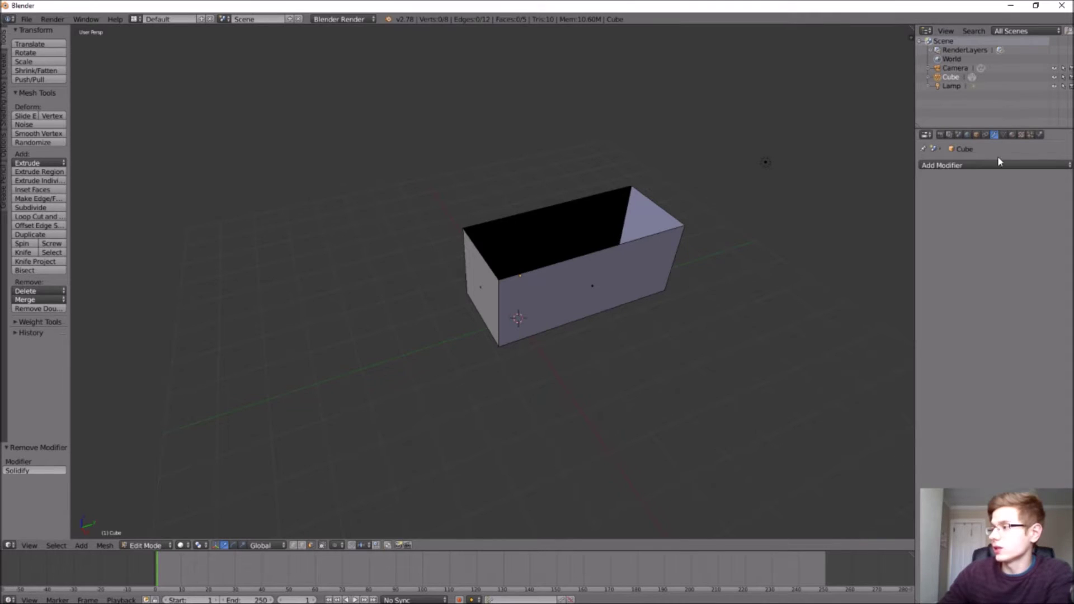
left_click(957, 166)
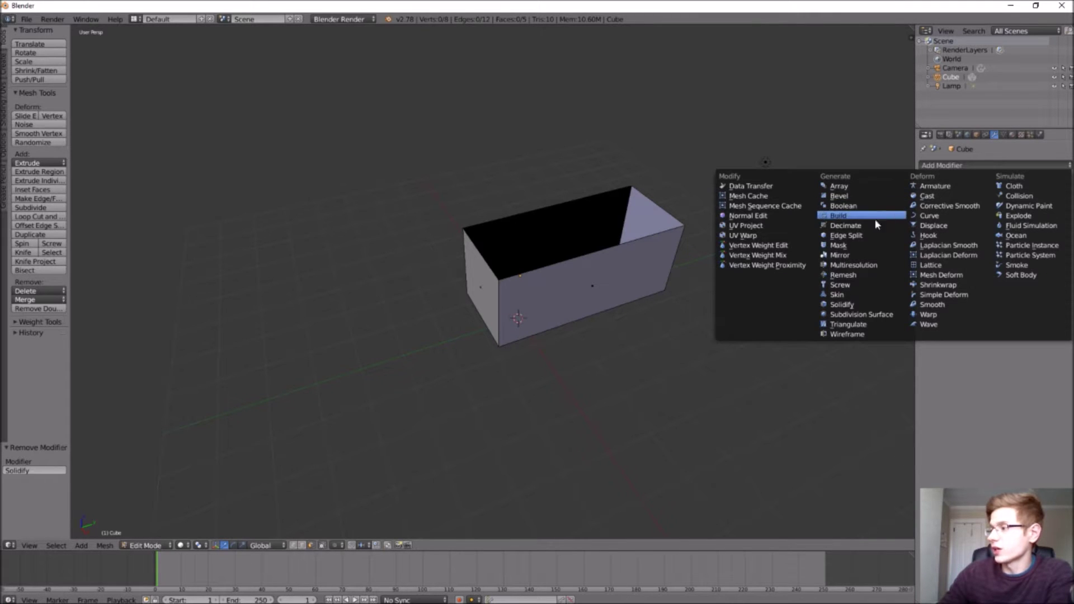
left_click(861, 304)
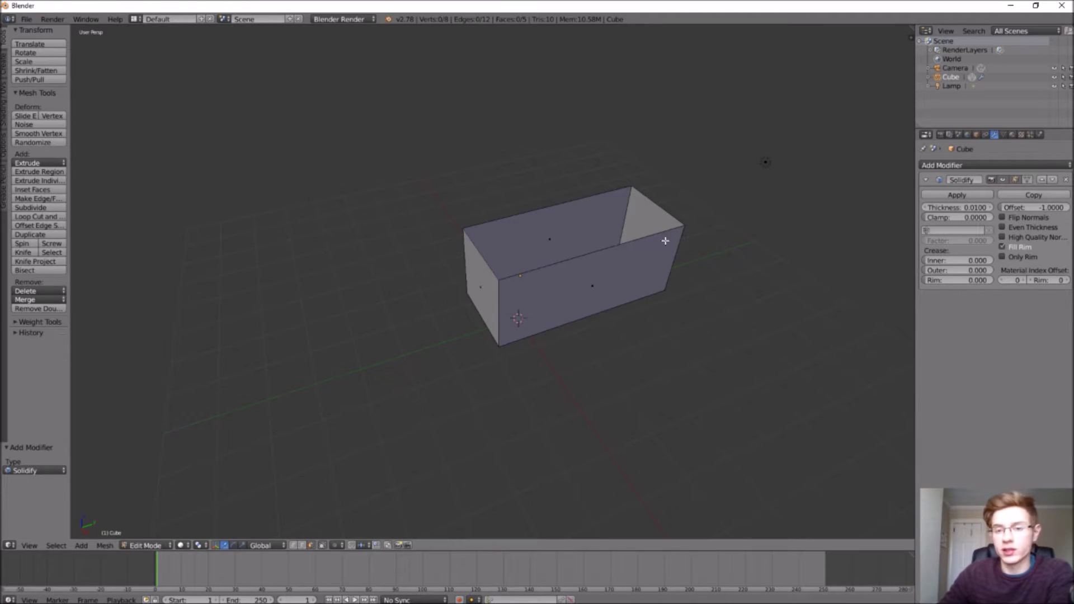
left_click(975, 208)
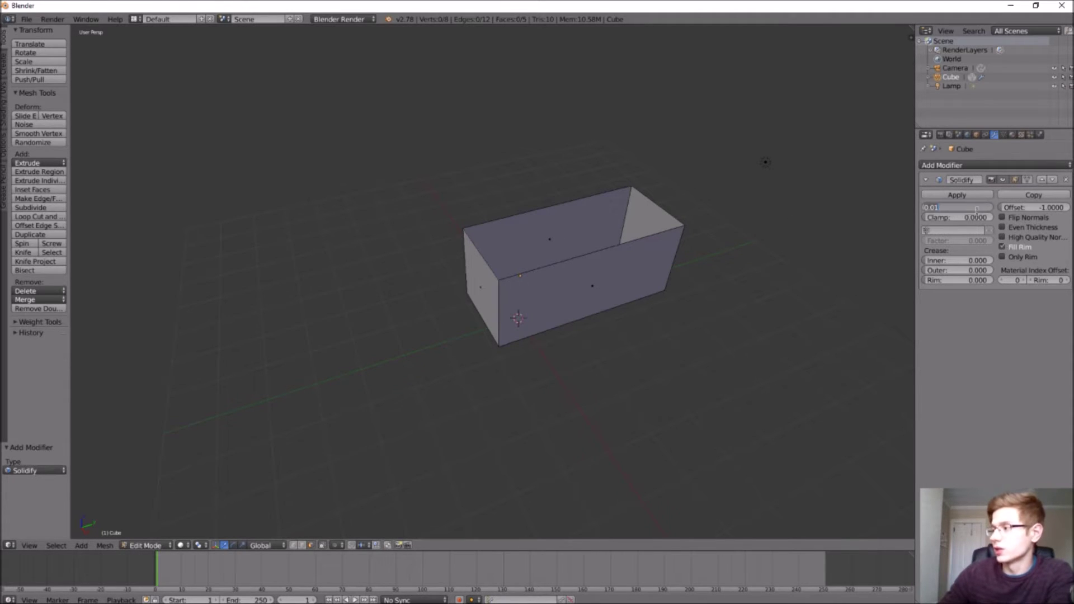
key("BackSpace")
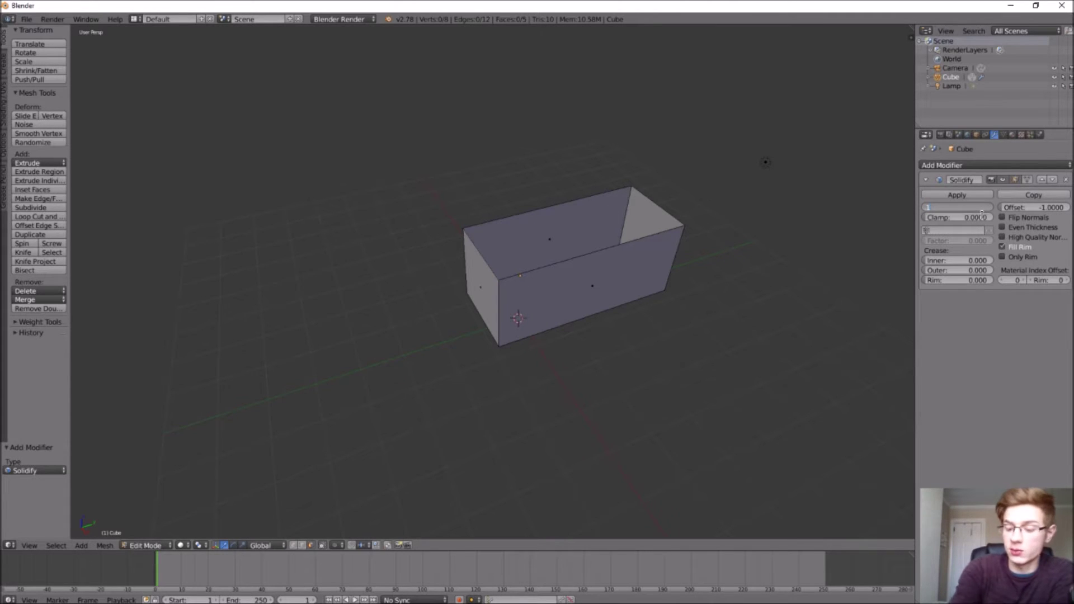
type("0.1")
key("Return")
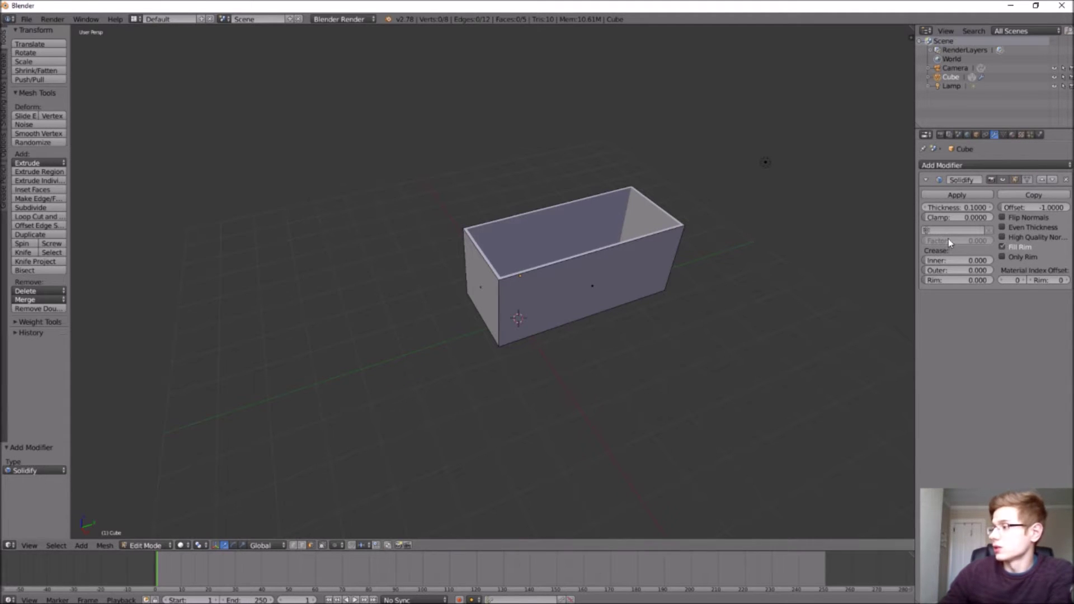
- Return the box to Object Mode and apply its Solidify modifier
left_click(956, 195)
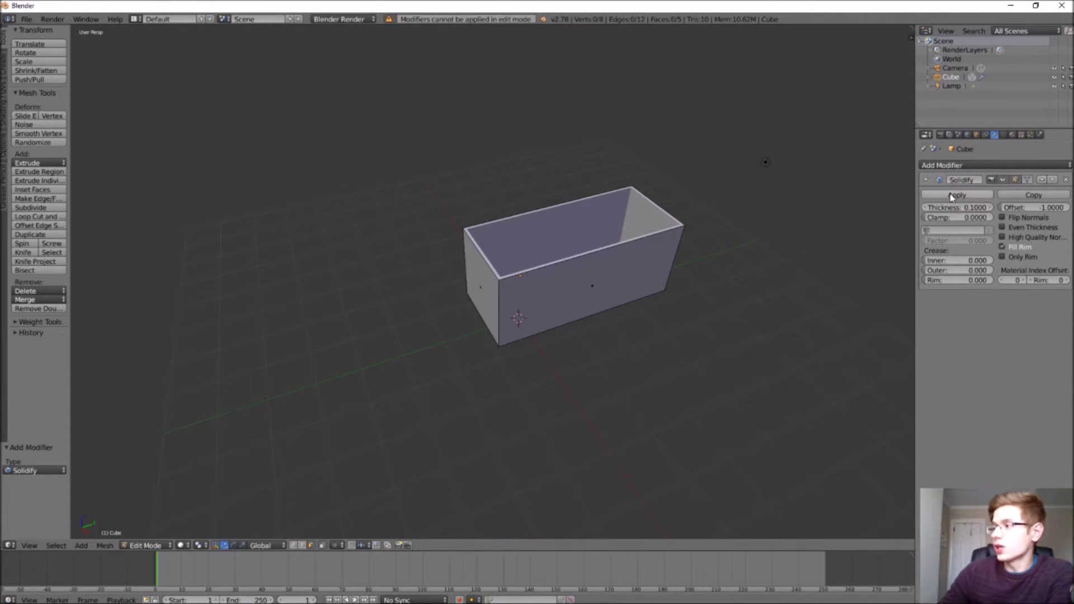
left_click(950, 195)
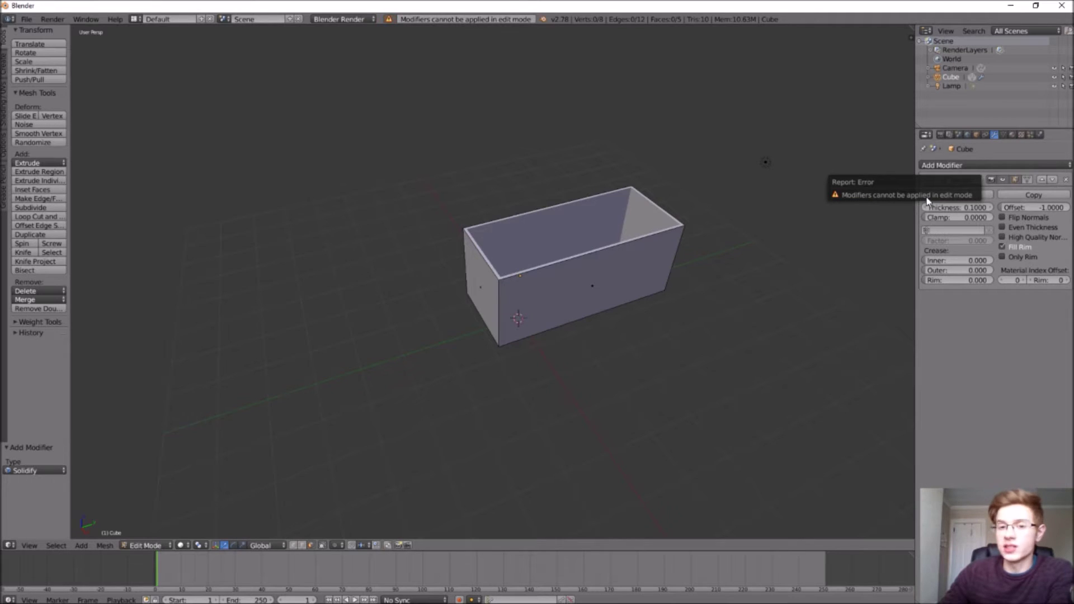
left_click(141, 545)
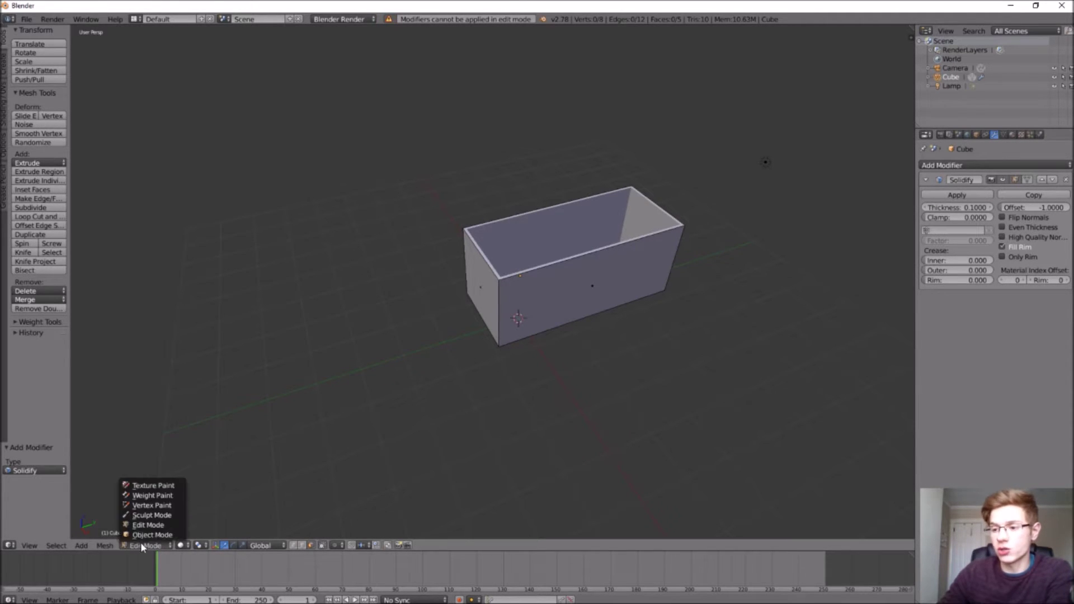
left_click(143, 534)
left_click(958, 195)
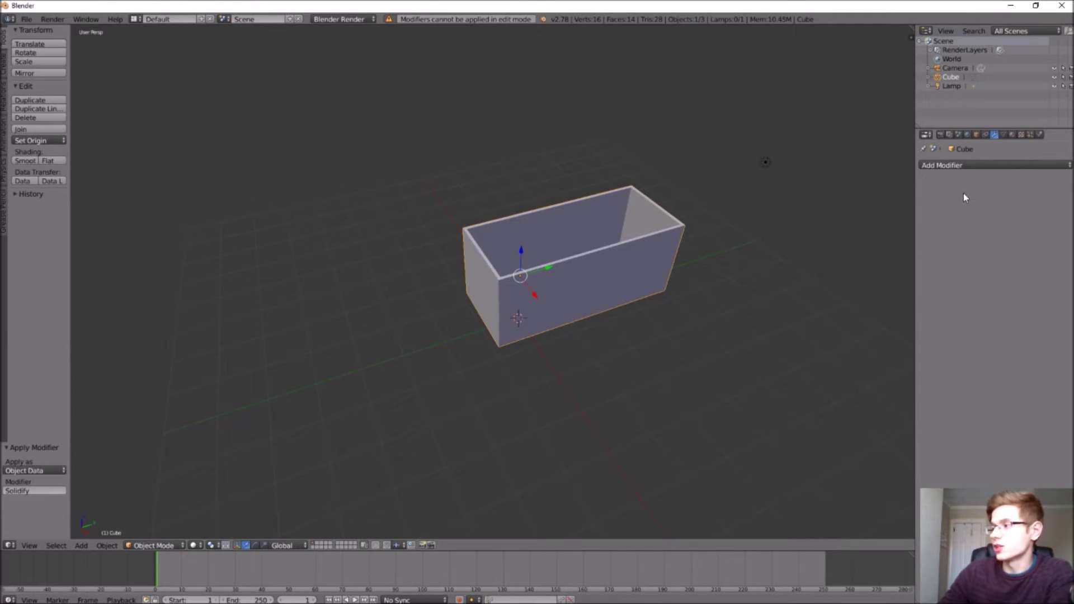
- Add a second cube mesh and raise it about 3.55 units along Z so it sits just above the open box
middle_click_drag(736, 203, 720, 270)
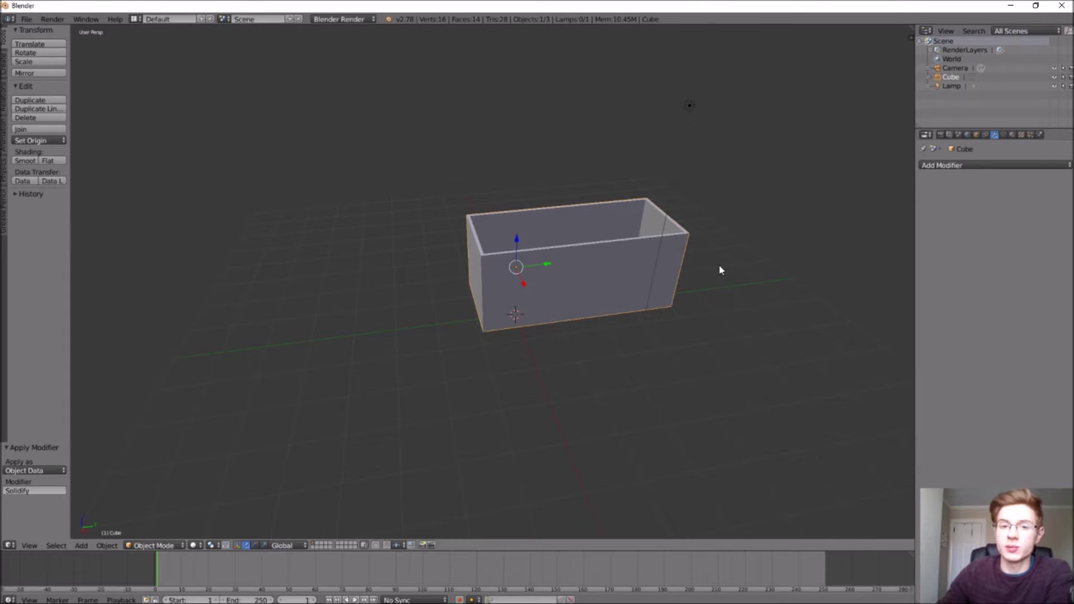
left_click(82, 546)
mouse_move(90, 535)
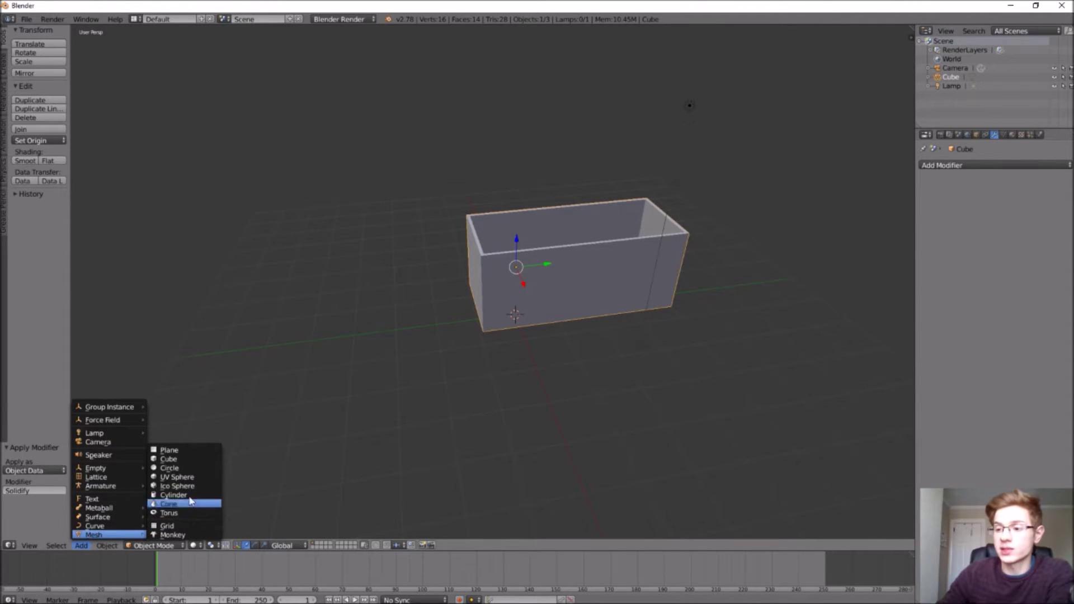
left_click(191, 459)
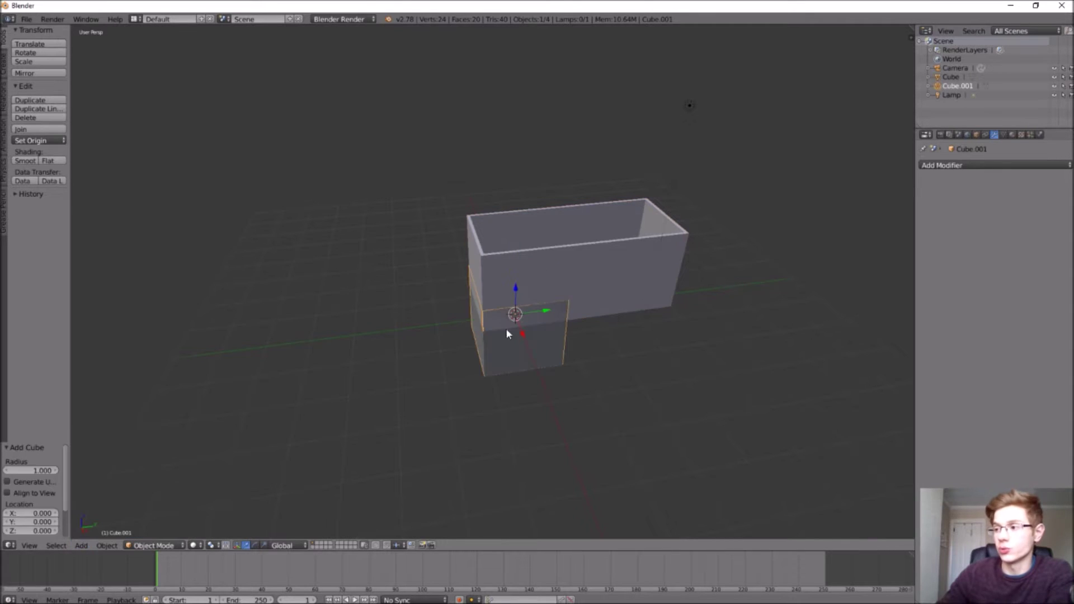
middle_click_drag(500, 310, 518, 288)
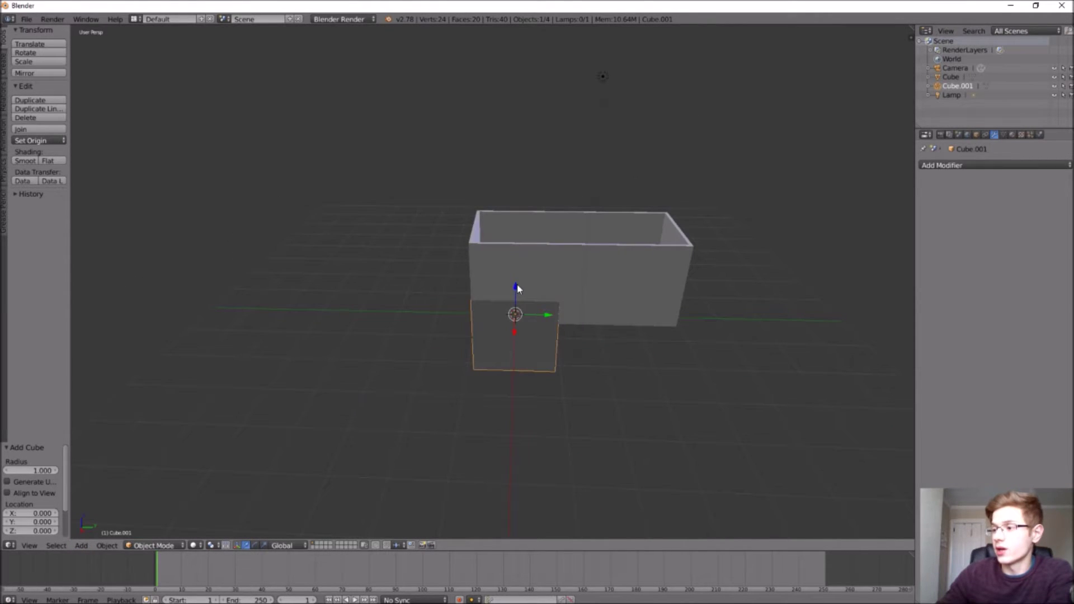
left_click_drag(517, 285, 514, 152)
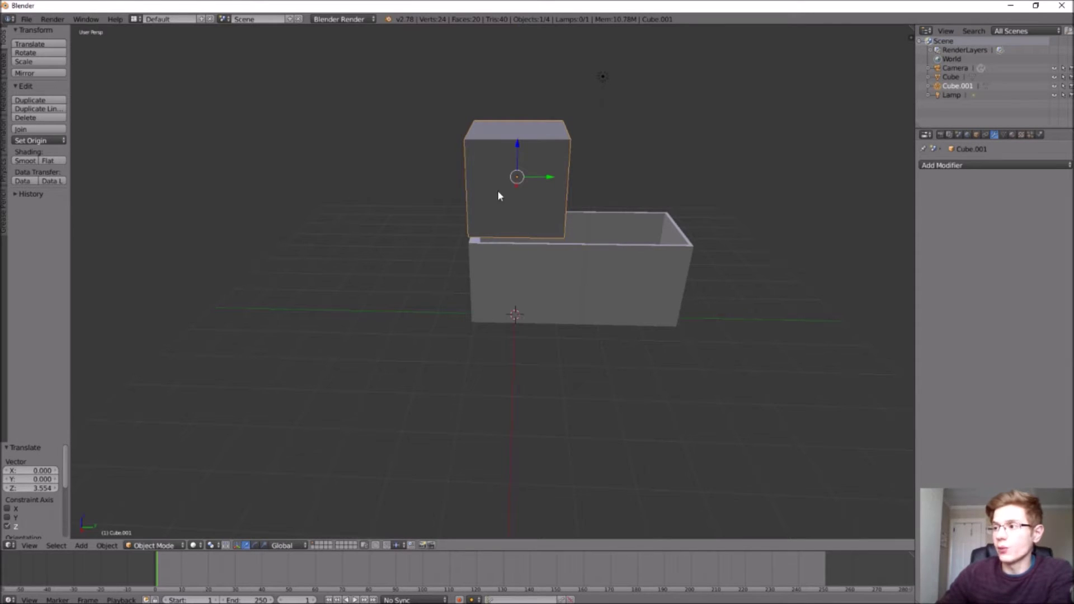
key("g")
key("z")
left_click(519, 150)
- In Edit Mode, move the new cube's side face about 2.65 units along Y to match the box's length
left_click(134, 543)
left_click(140, 530)
middle_click_drag(383, 383, 403, 403)
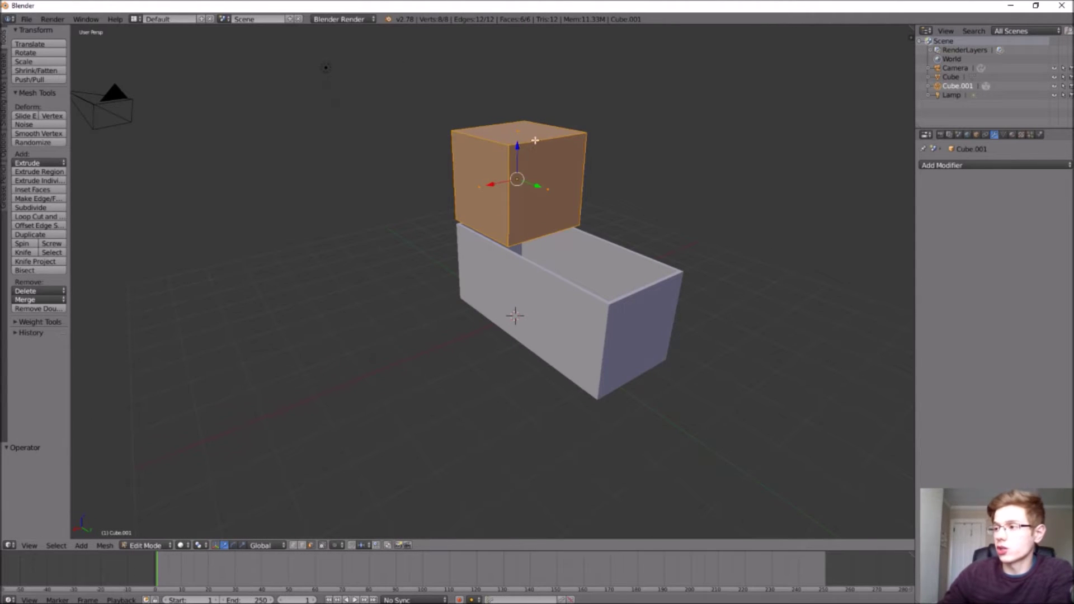
key("a")
right_click(572, 200)
left_click_drag(571, 200, 675, 235)
middle_click_drag(647, 290, 551, 313)
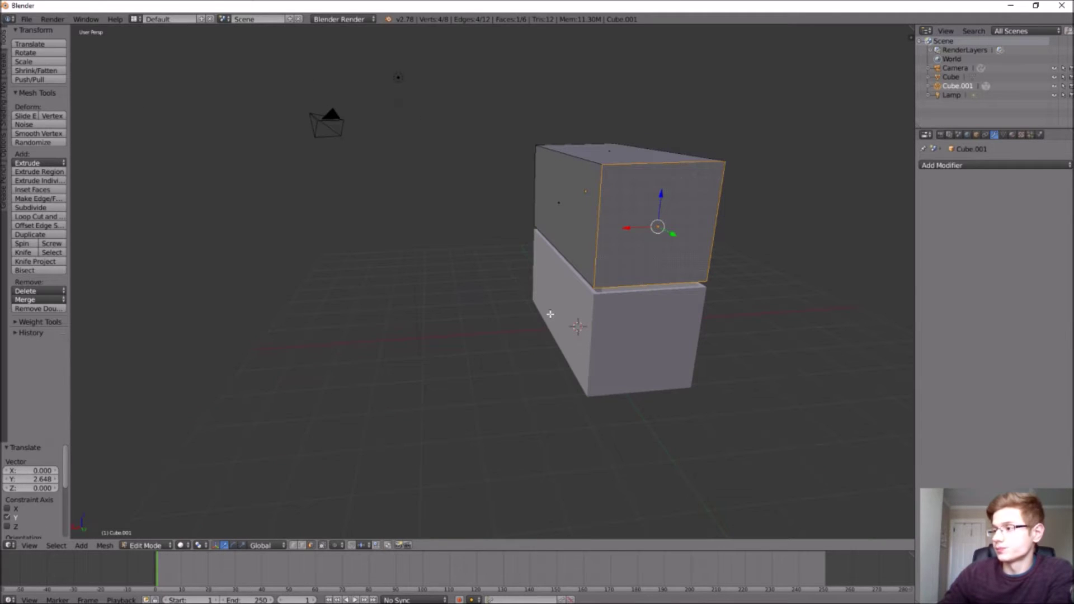
- Lower the upper block's top face about 1.04 units along Z to flatten it into a lid
right_click(618, 153)
left_click_drag(612, 120, 528, 209)
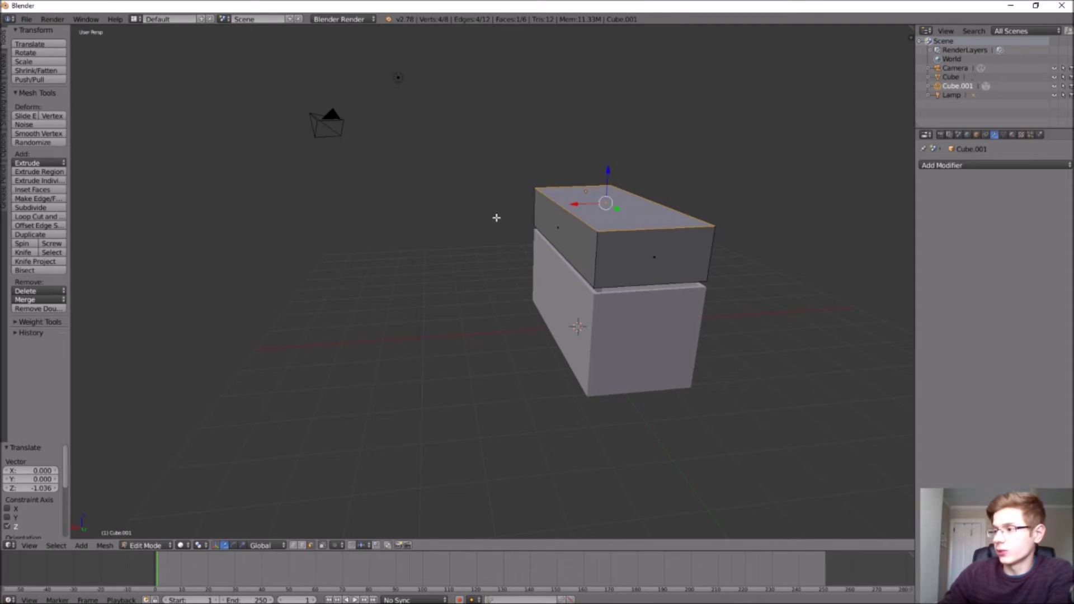
middle_click_drag(528, 209, 614, 215)
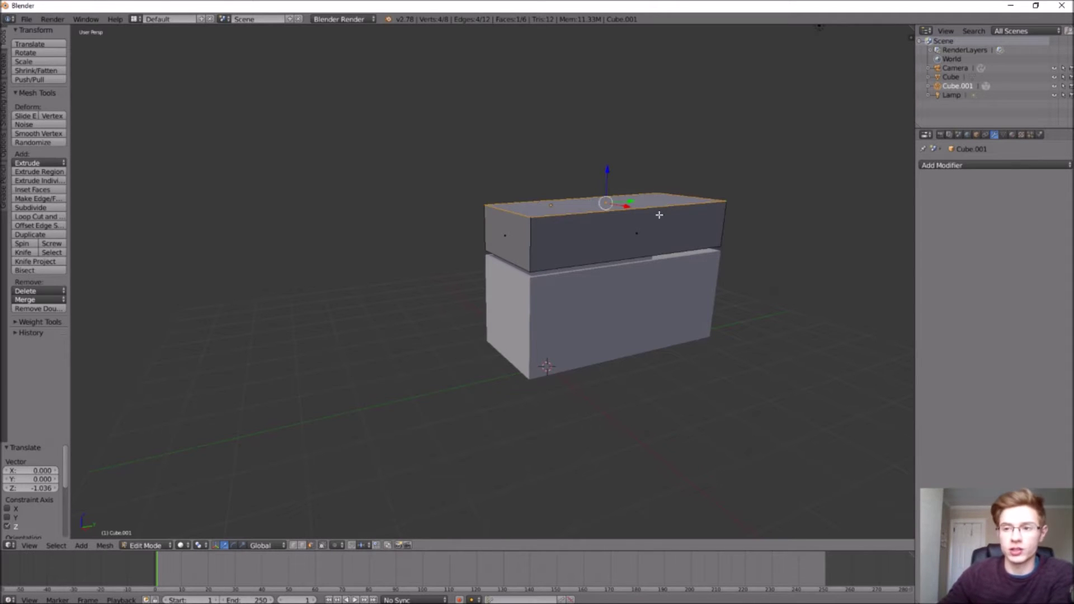
- Add four evenly spaced lengthwise loop cuts across the lid block, leaving them unslid
middle_click_drag(430, 221, 215, 258)
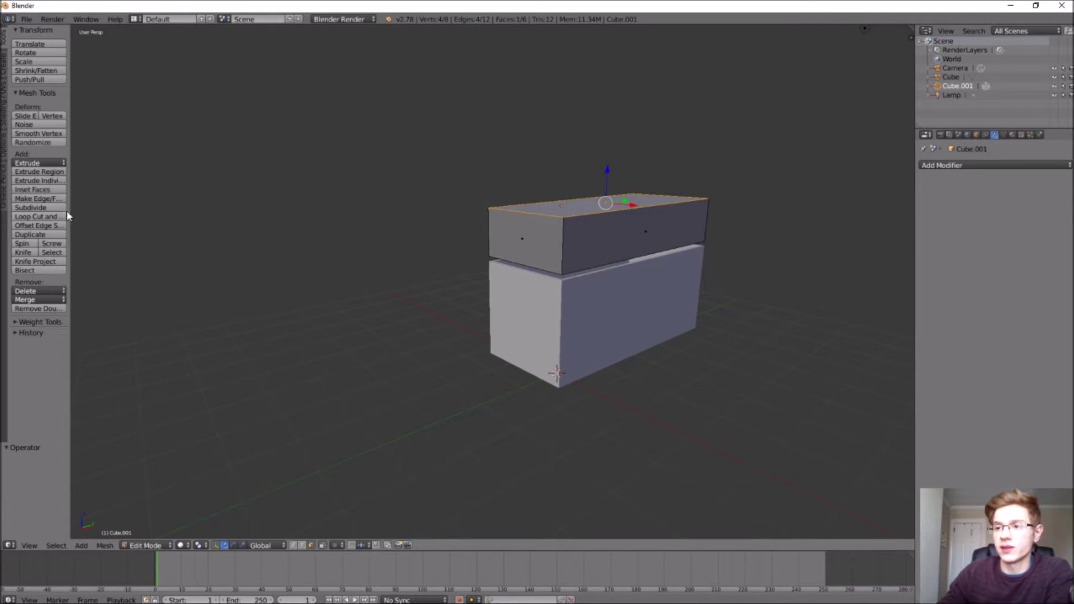
left_click_drag(69, 212, 129, 213)
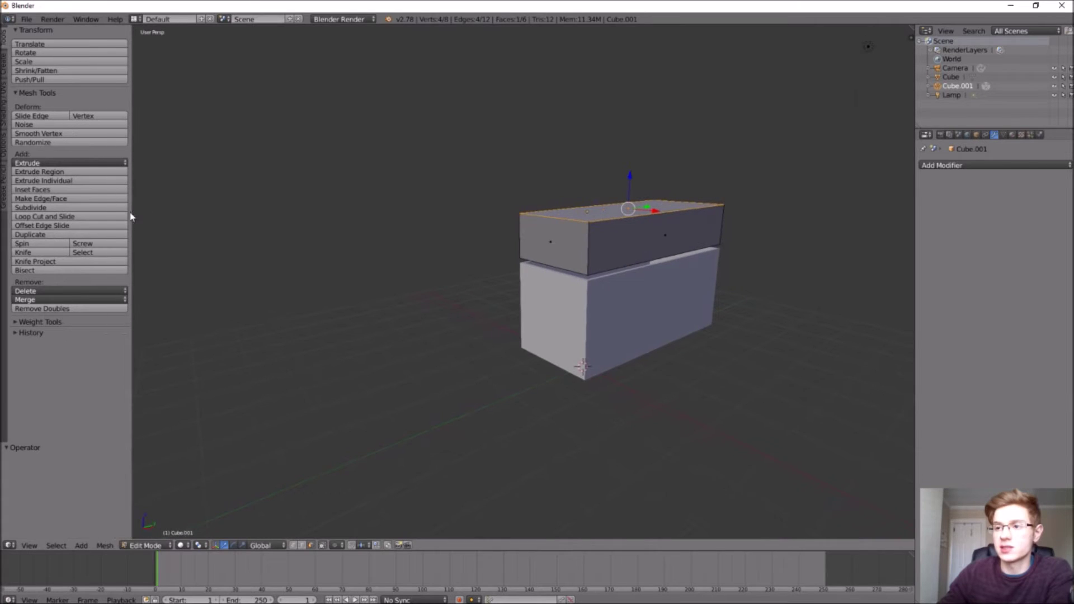
left_click(39, 216)
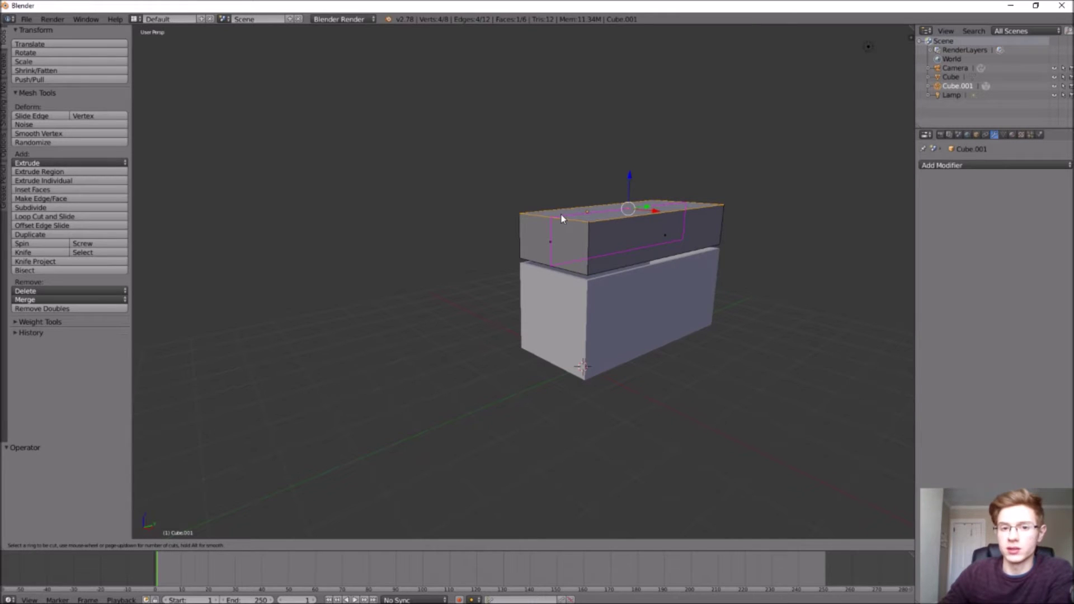
scroll(561, 214, "up", 1)
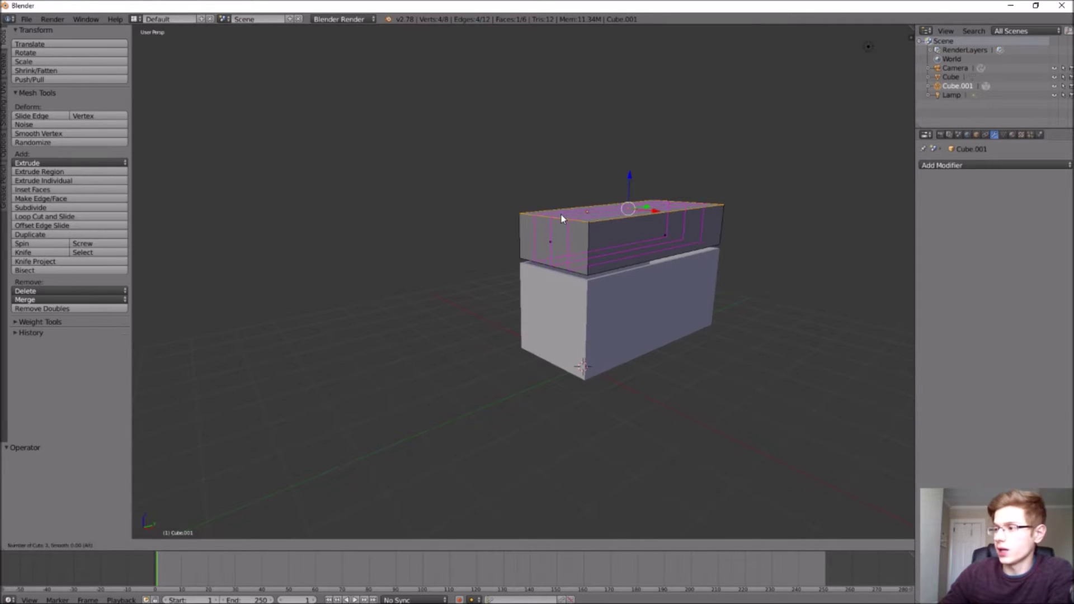
left_click(561, 214)
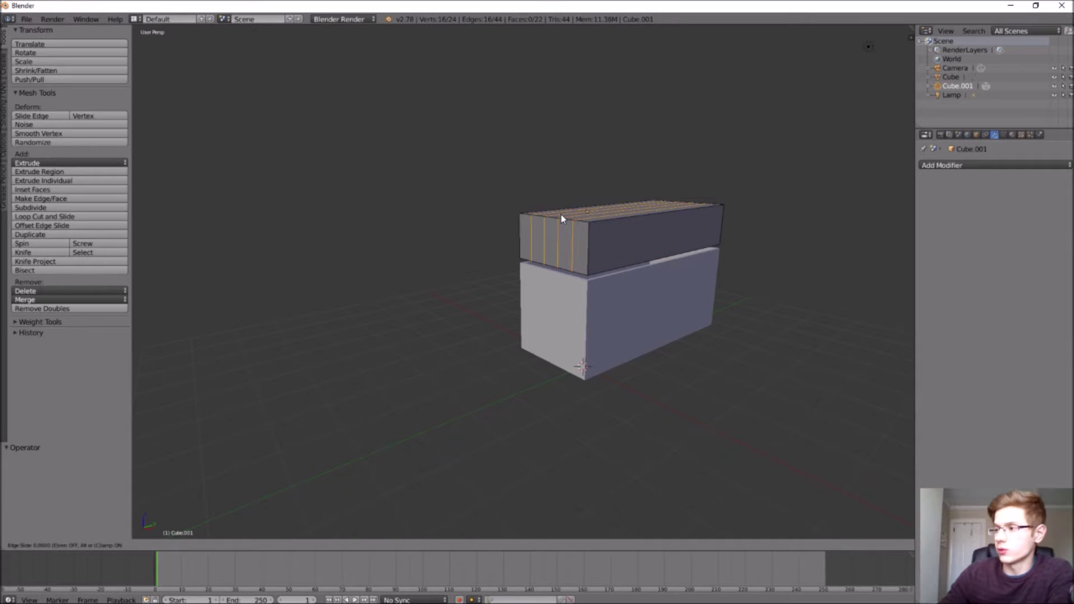
right_click(561, 214)
middle_click_drag(562, 264, 597, 266)
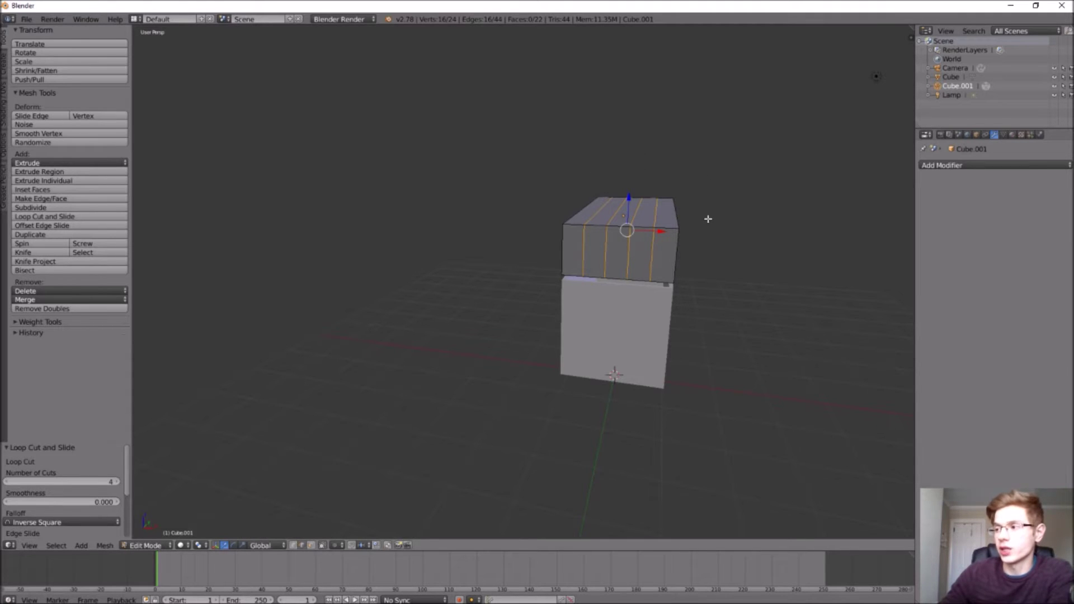
- Switch the viewport from perspective to orthographic projection and view the chest from the front
middle_click_drag(636, 309, 643, 302)
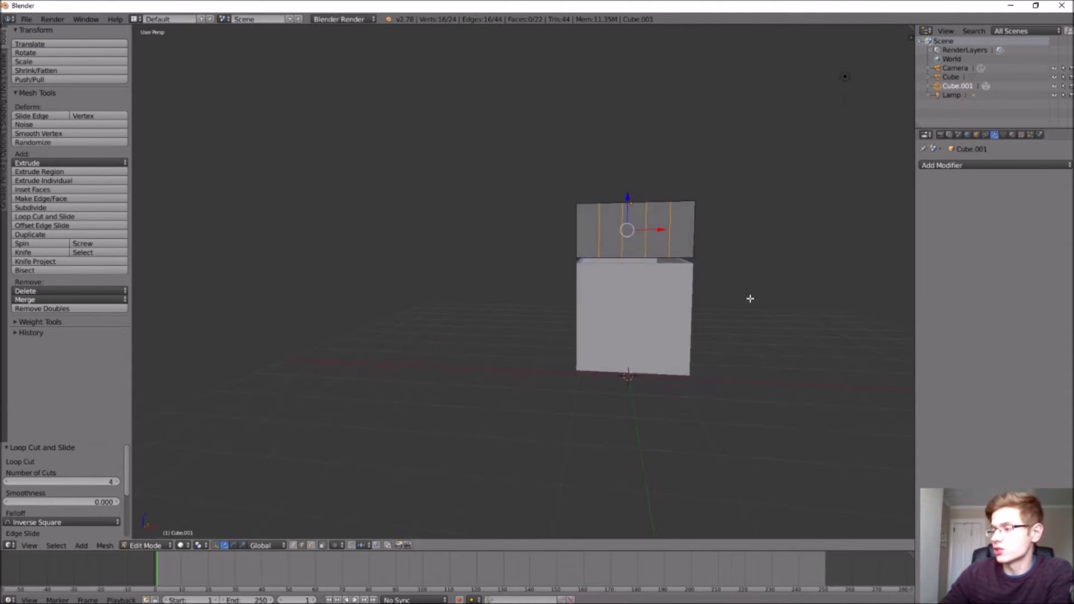
scroll(750, 300, "down", 3)
scroll(850, 300, "up", 5)
middle_click_drag(844, 299, 586, 299)
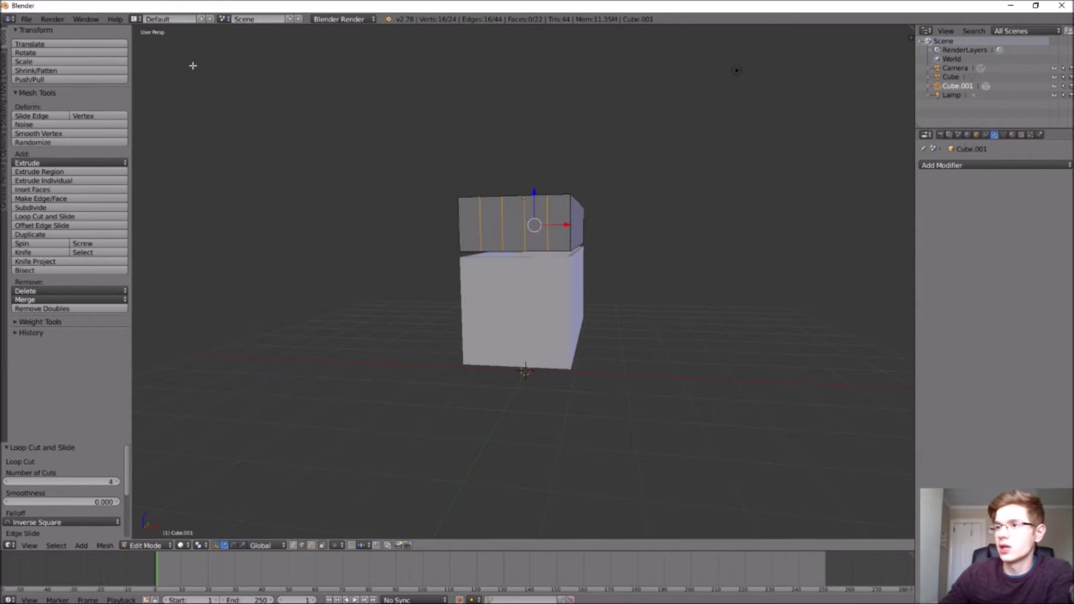
left_click(29, 546)
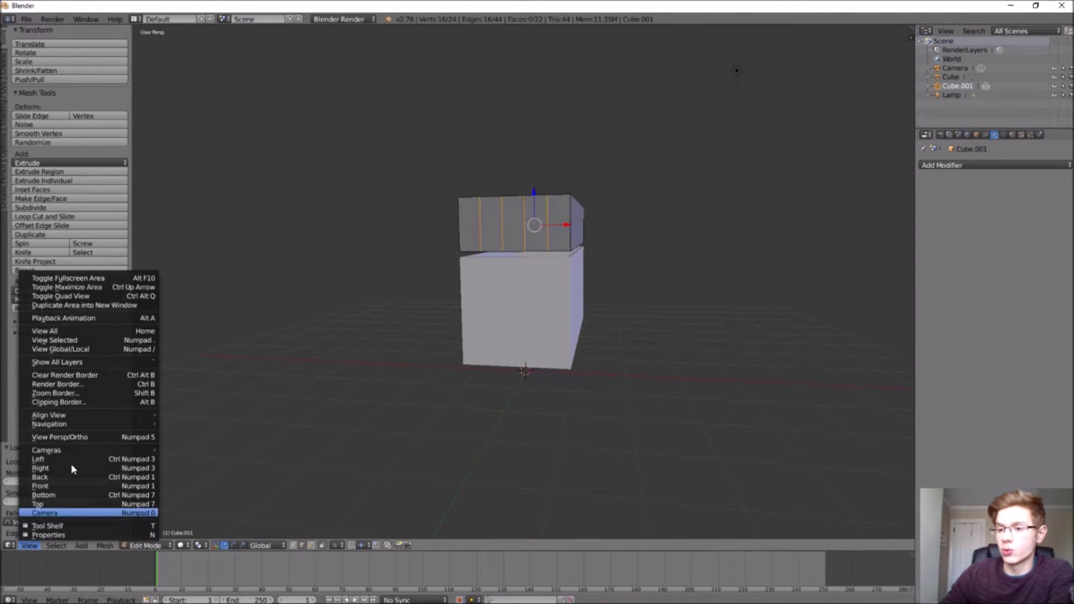
mouse_move(84, 416)
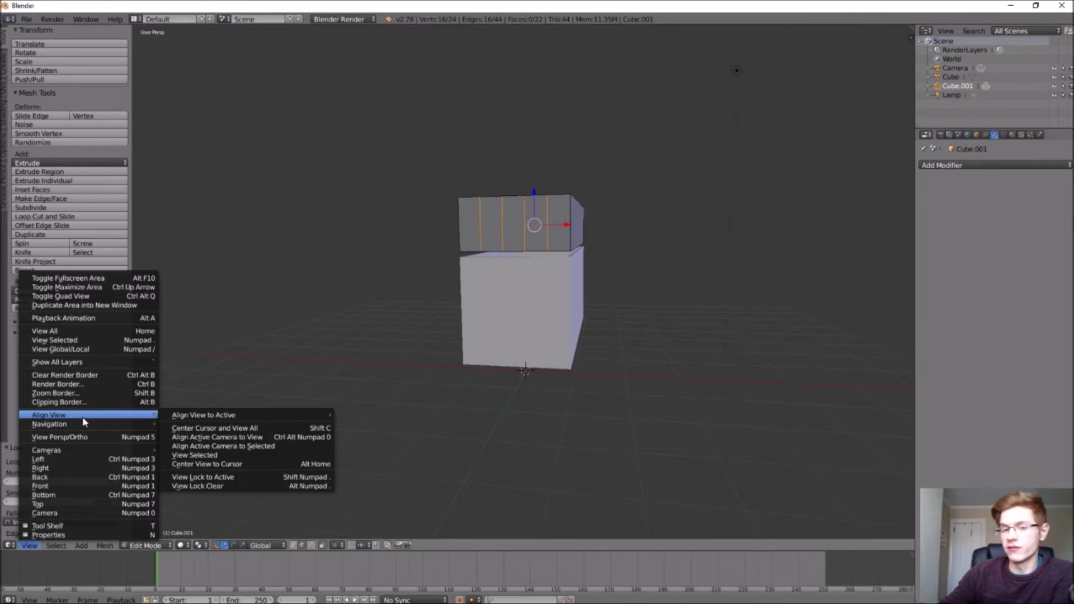
left_click(84, 436)
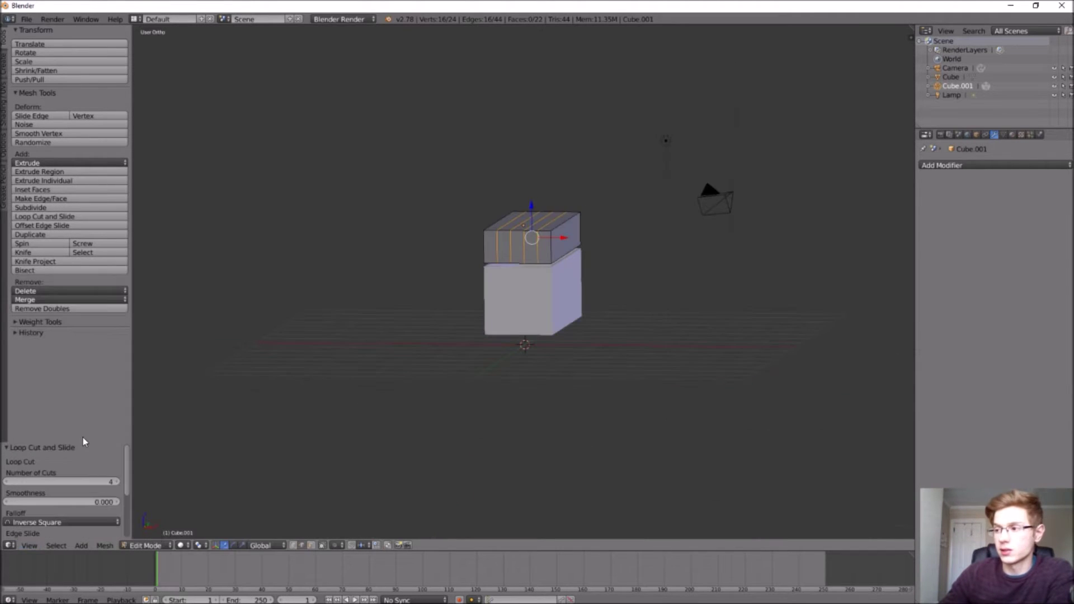
left_click(37, 545)
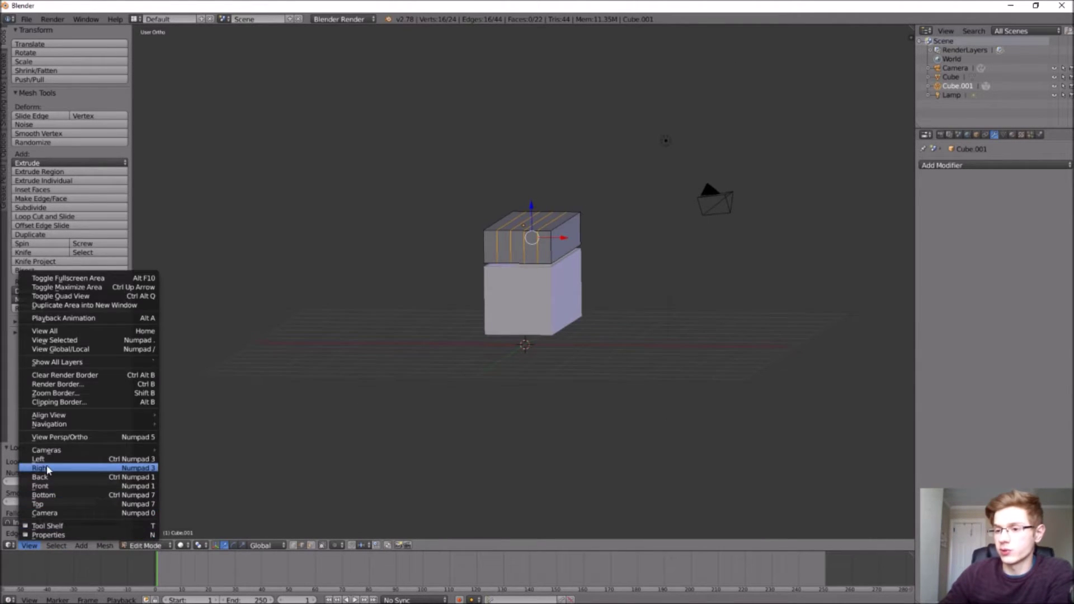
left_click(40, 468)
left_click(30, 545)
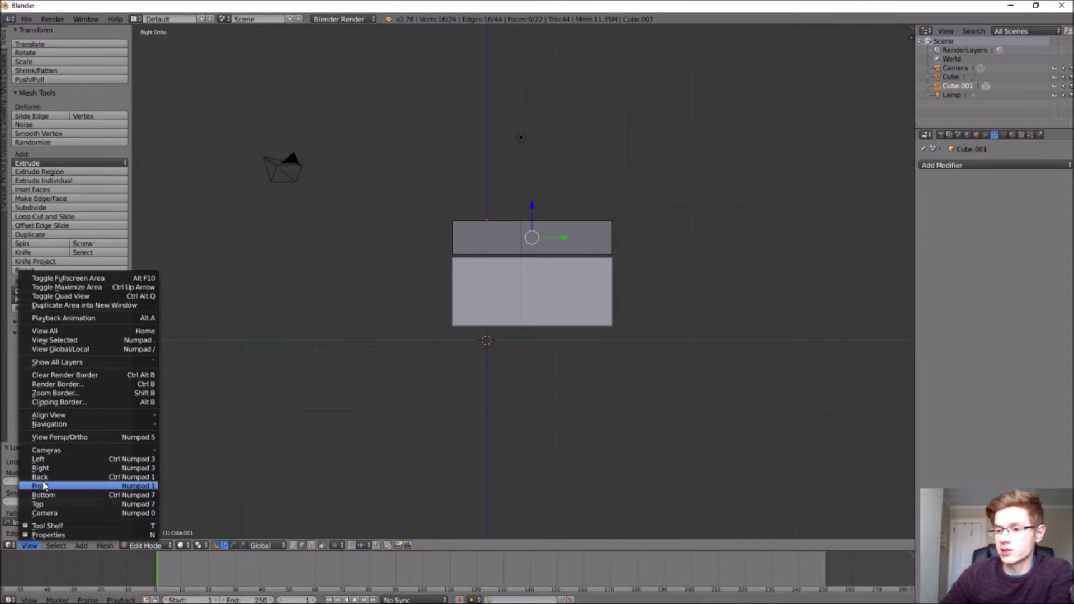
left_click(41, 486)
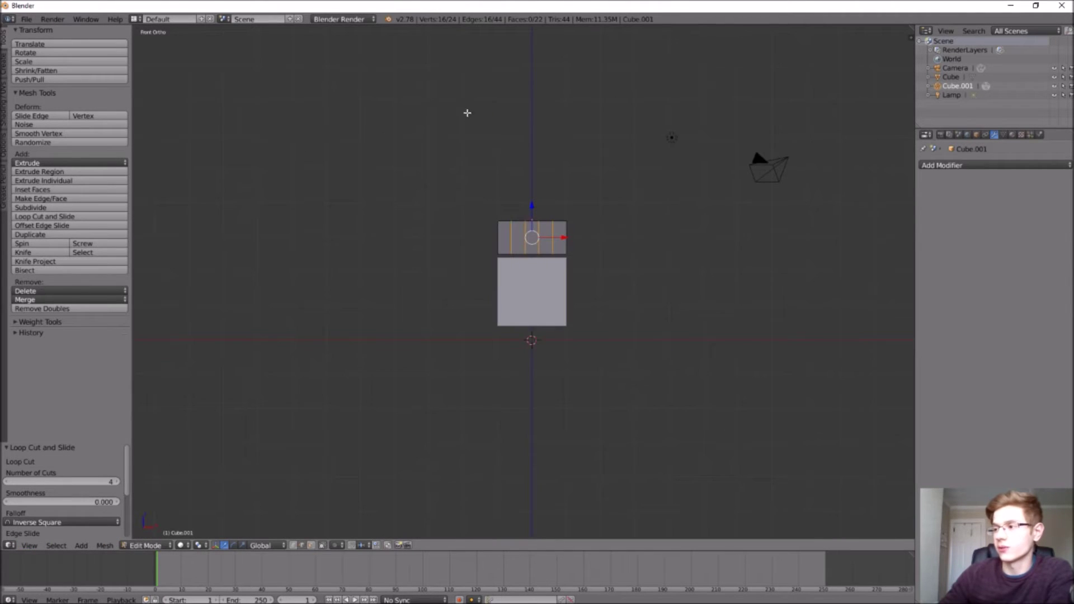
scroll(537, 214, "up", 5)
- Clear the selection and lower the lid block's two outermost lengthwise top edges together by about 0.68 units along Z
left_click(585, 236)
key("a")
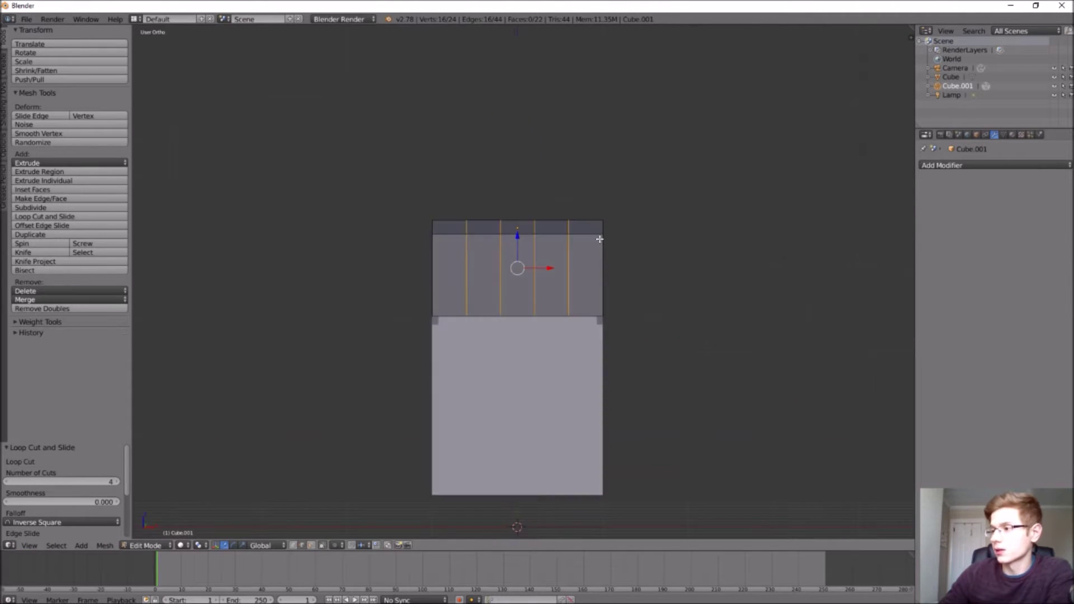
middle_click_drag(585, 236, 654, 233)
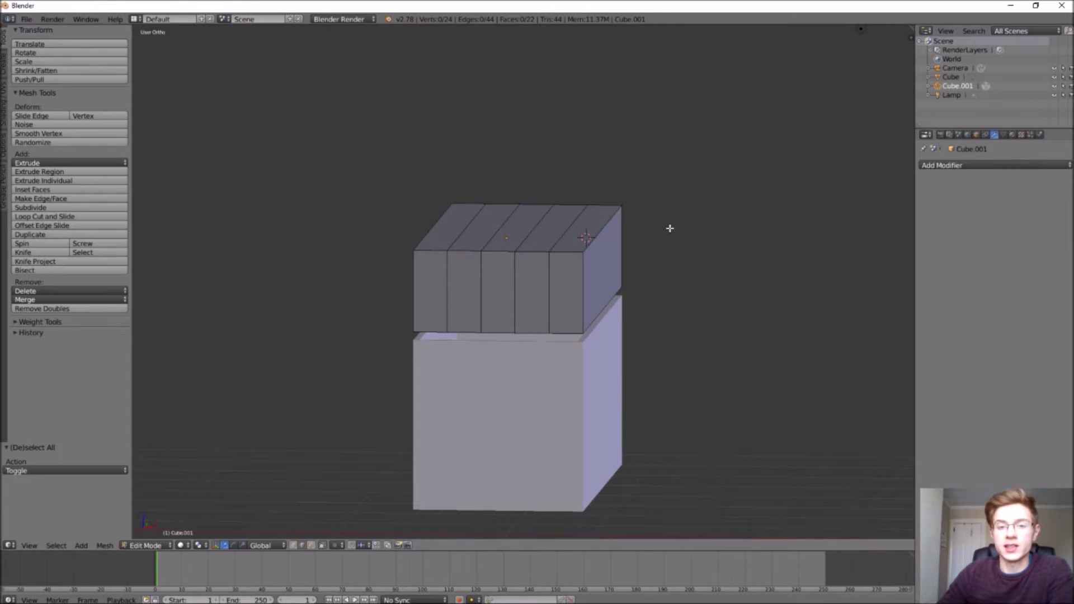
right_click(606, 226)
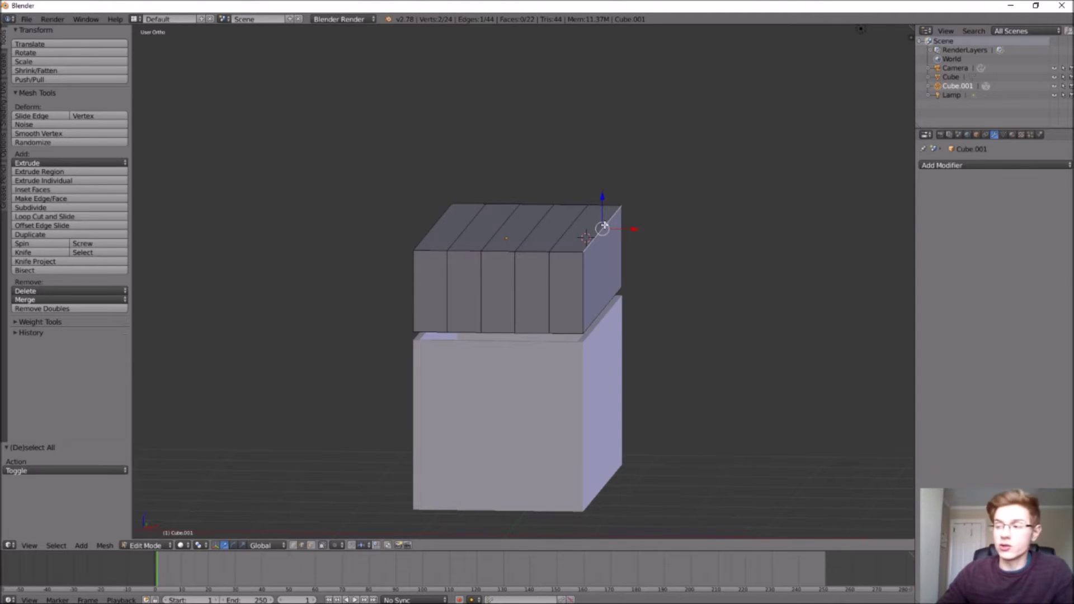
right_click(429, 229, "shift")
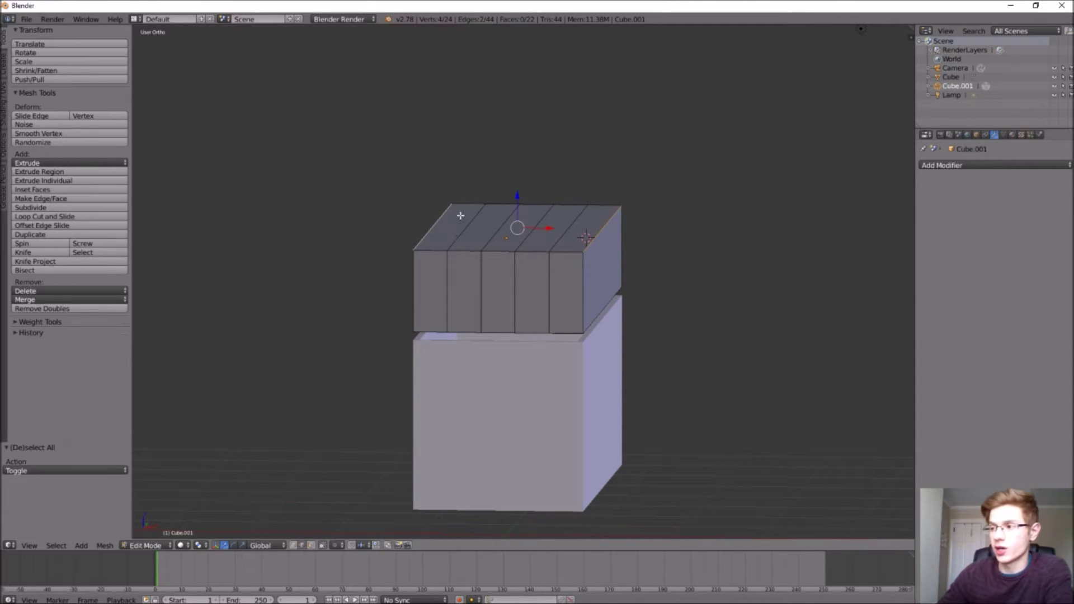
left_click_drag(517, 194, 518, 243)
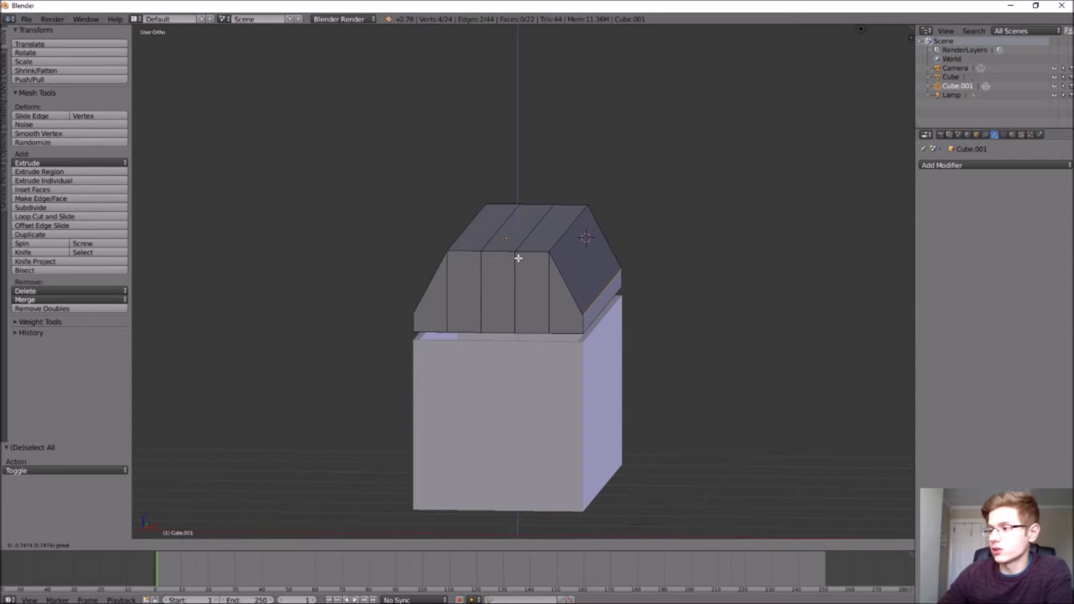
left_click(518, 252)
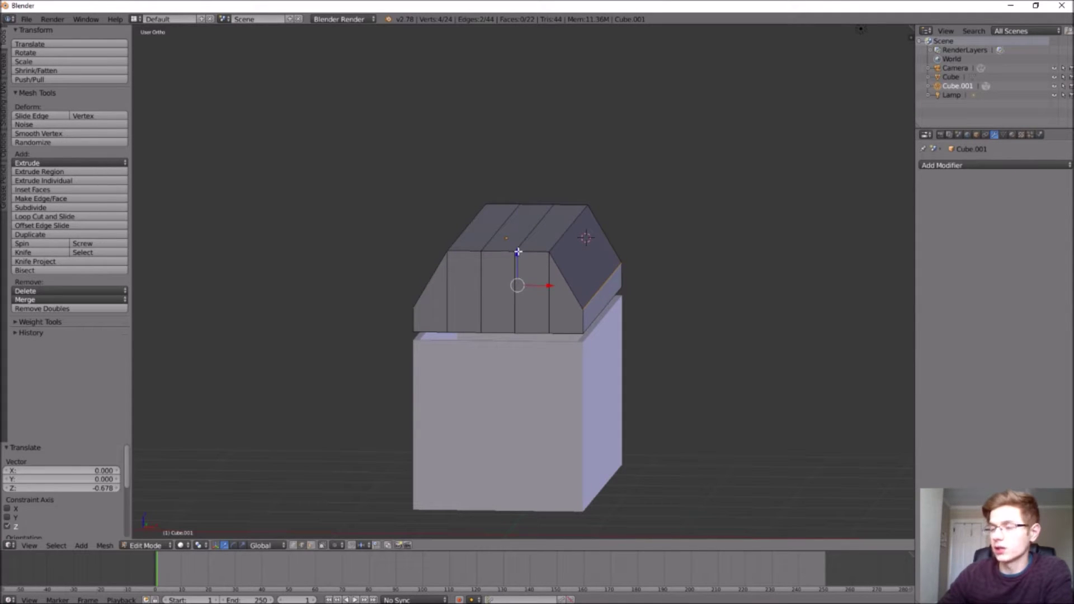
- Lower the pair of lengthwise top edges next to the lid's outer edges by about 0.24 units along Z
right_click(560, 241)
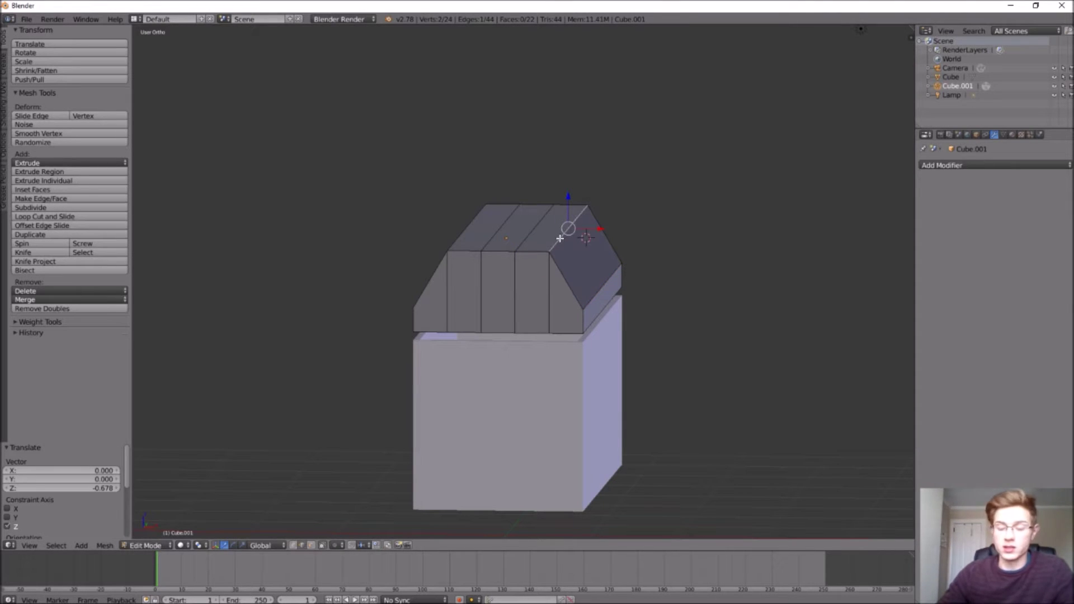
right_click(455, 239, "shift")
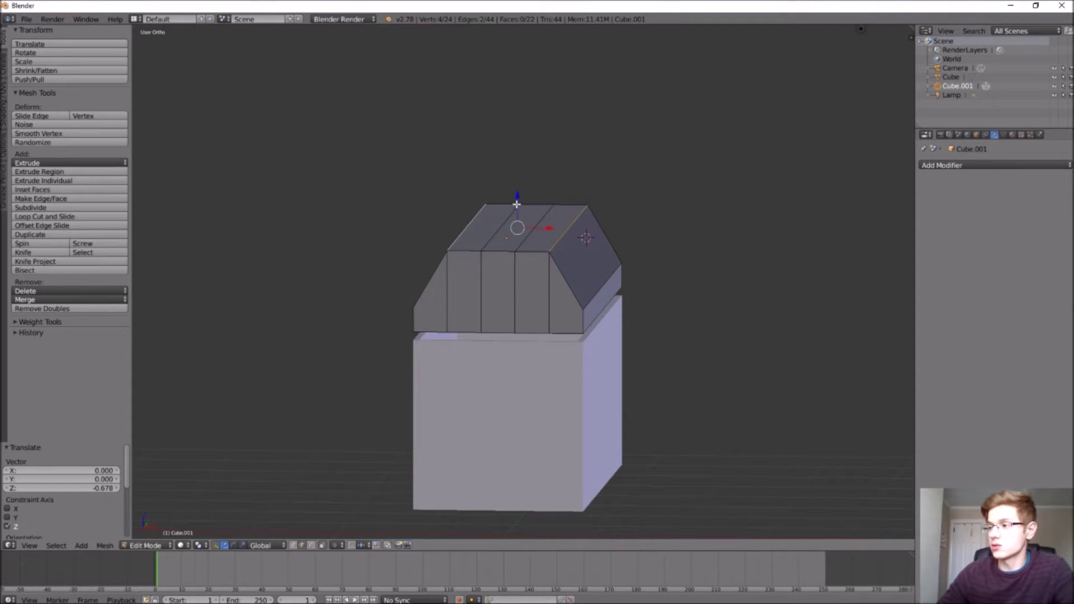
left_click_drag(517, 200, 516, 222)
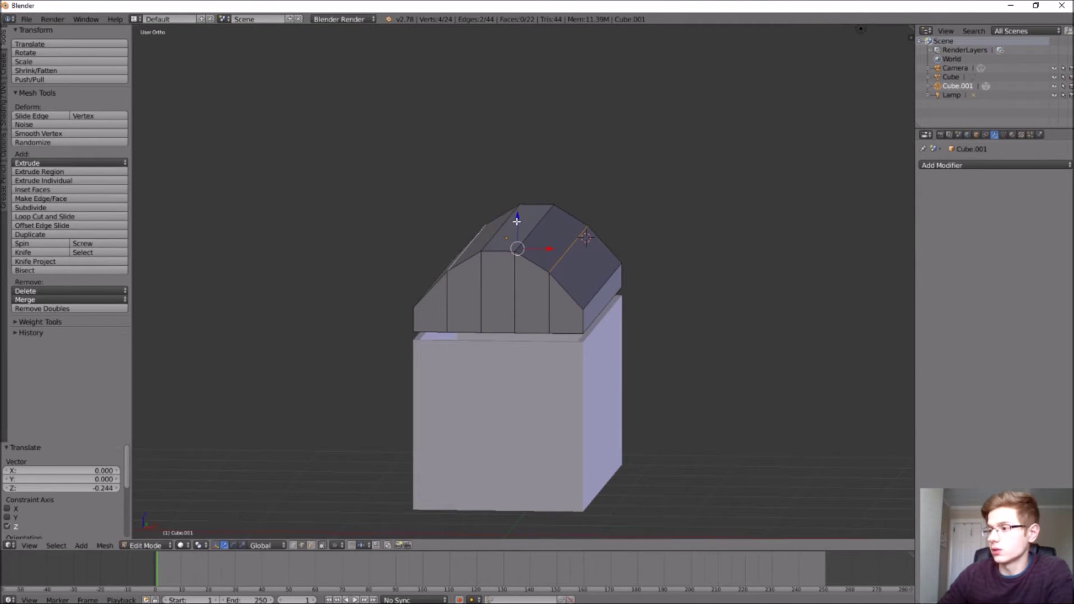
- Lower the two innermost lengthwise top edges of the lid by about 0.085 units along Z, then deselect everything
right_click(529, 232)
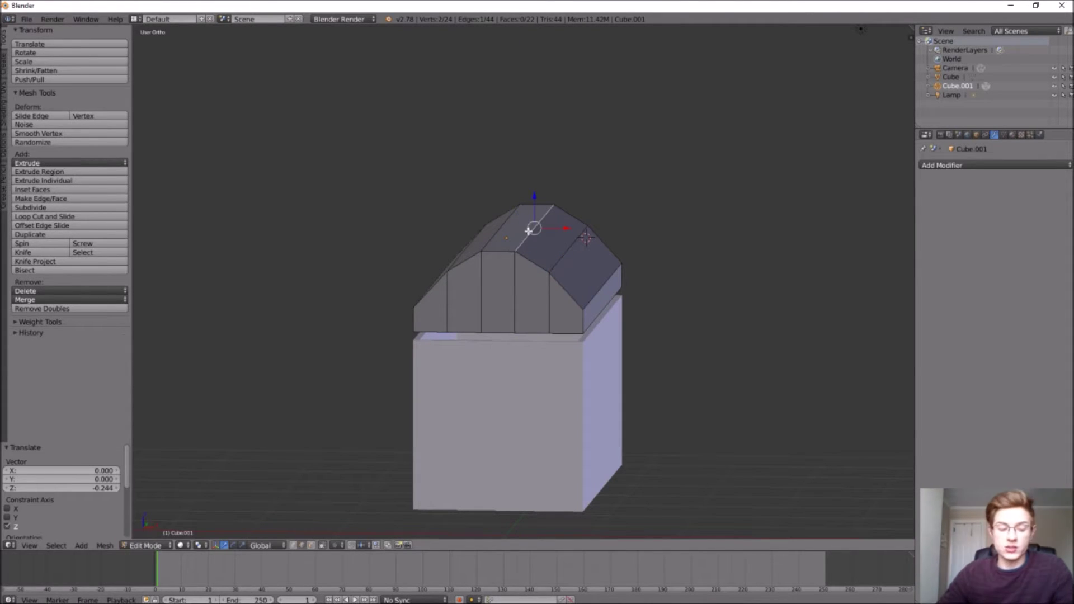
right_click(501, 228, "shift")
left_click_drag(515, 201, 517, 207)
middle_click_drag(516, 235, 398, 249)
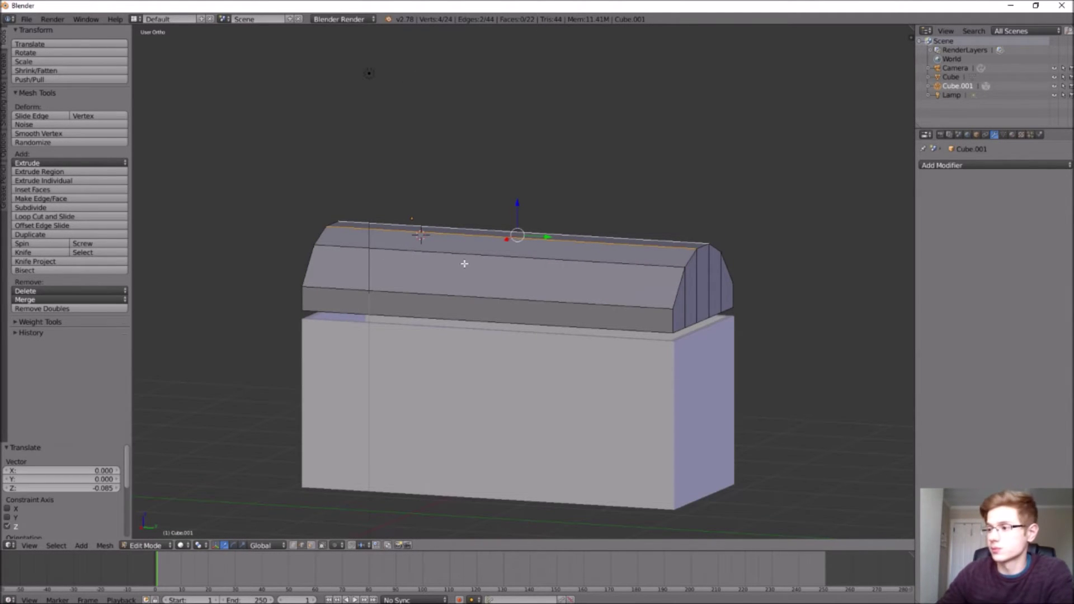
key("a")
scroll(714, 281, "down", 4)
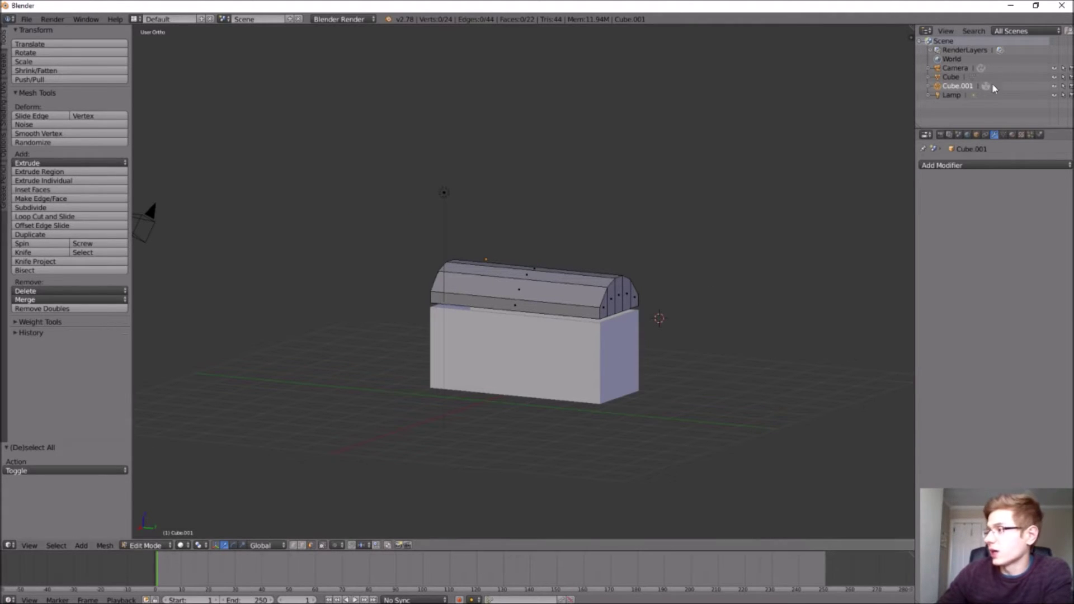
- Leave editing of the lid and rename the lower box object "Cube" to "Chest"
left_click(952, 77)
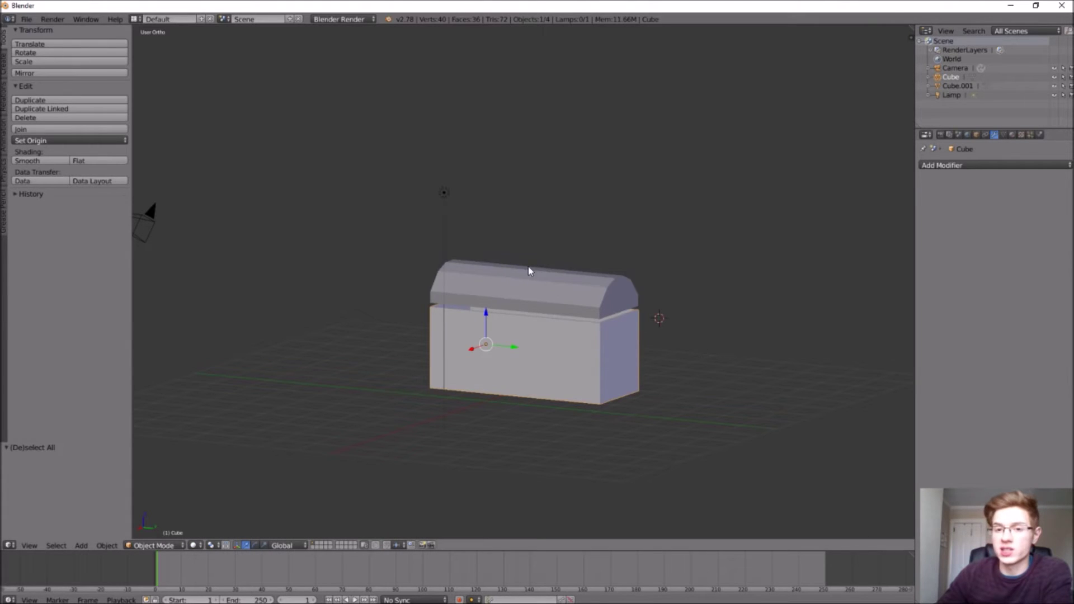
double_click(957, 78)
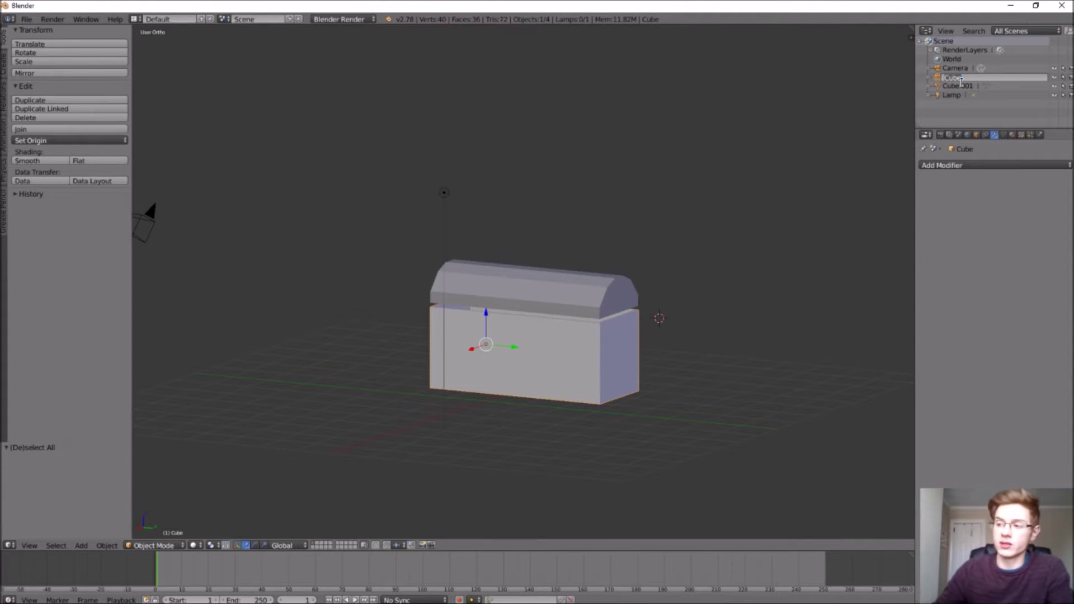
type("C")
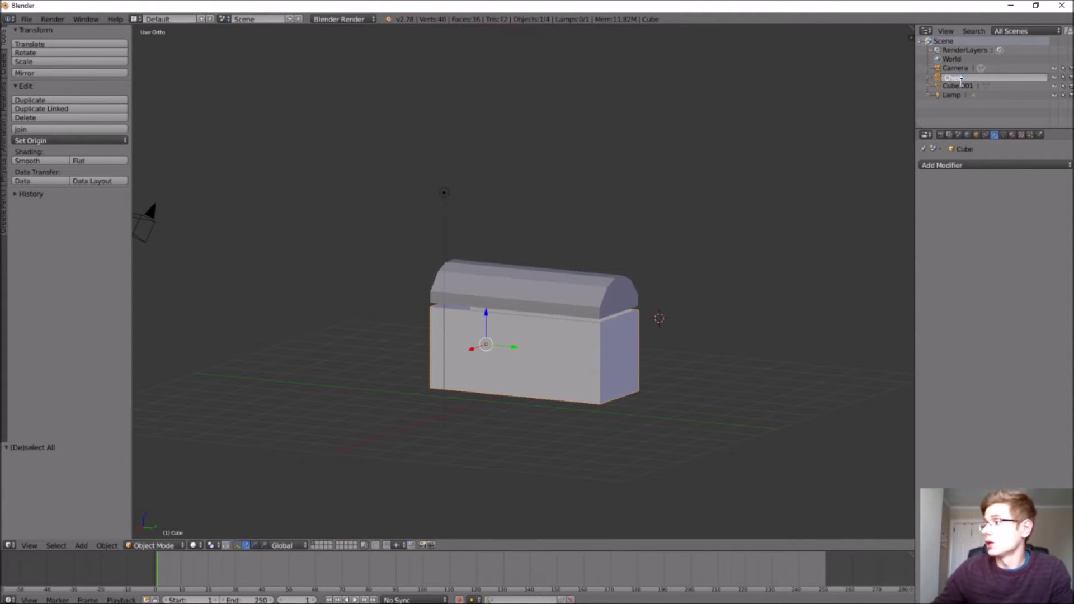
type("hest")
key("Return")
- Rename the upper object "Cube.001" to "Chest Lid"
double_click(961, 85)
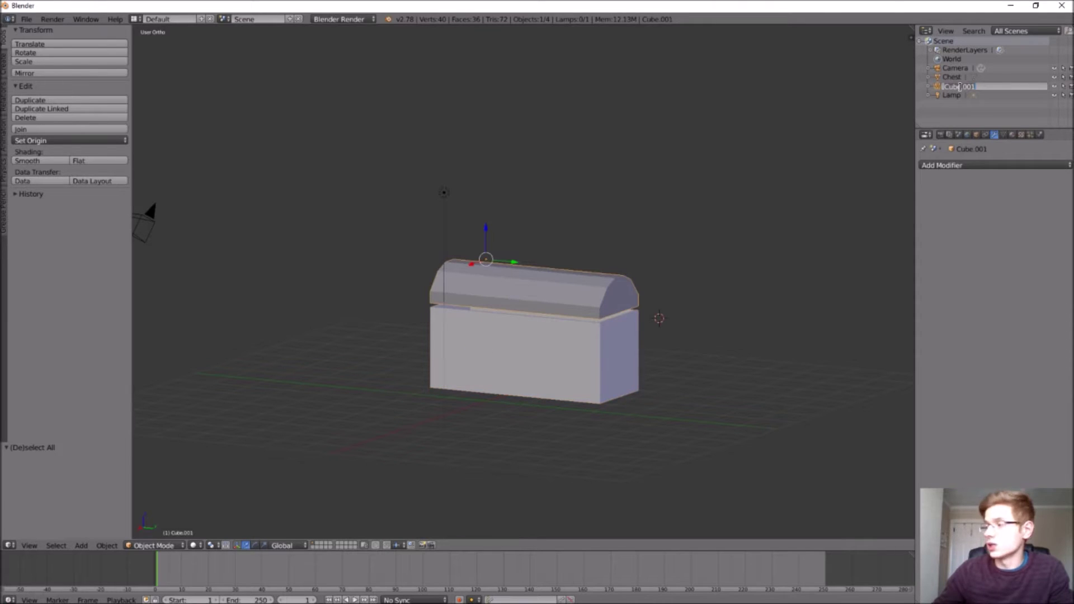
type("Ch")
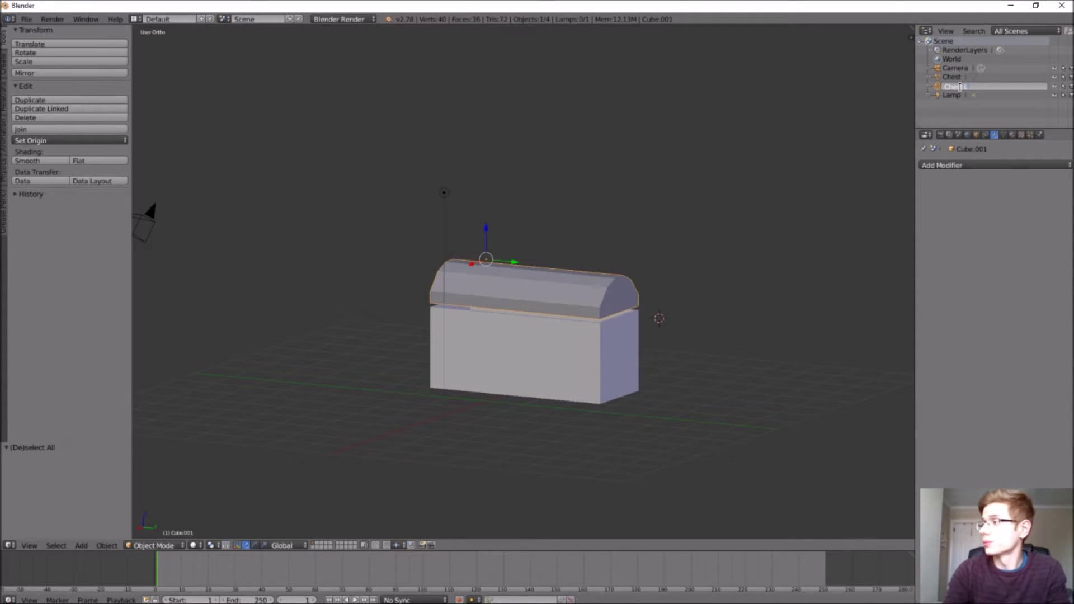
type("est Lid")
key("Return")
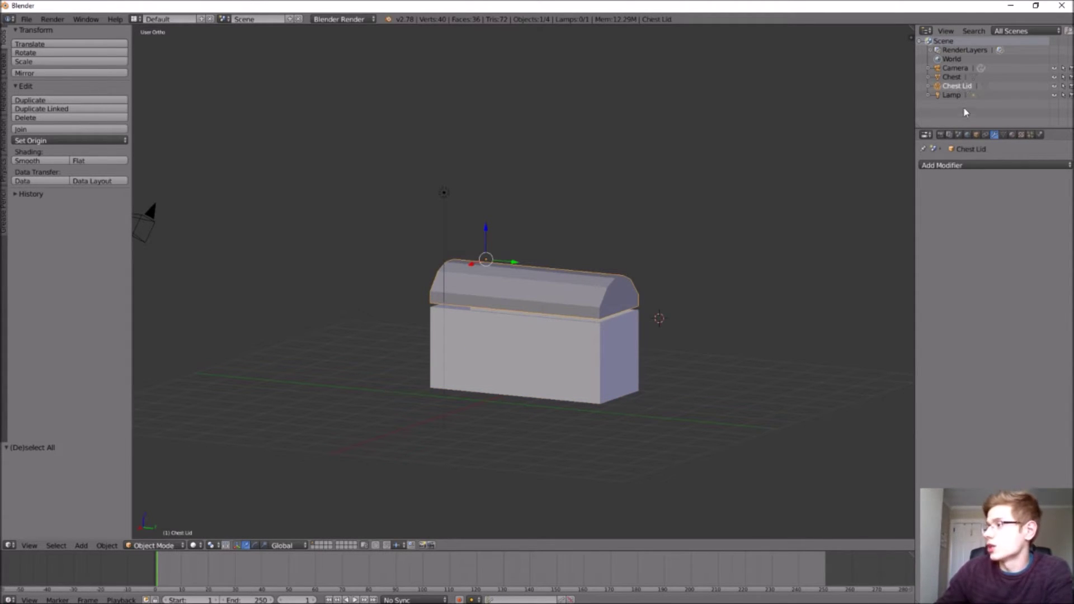
- Hide the Chest object in the viewport to expose the underside of the lid
left_click(1054, 77)
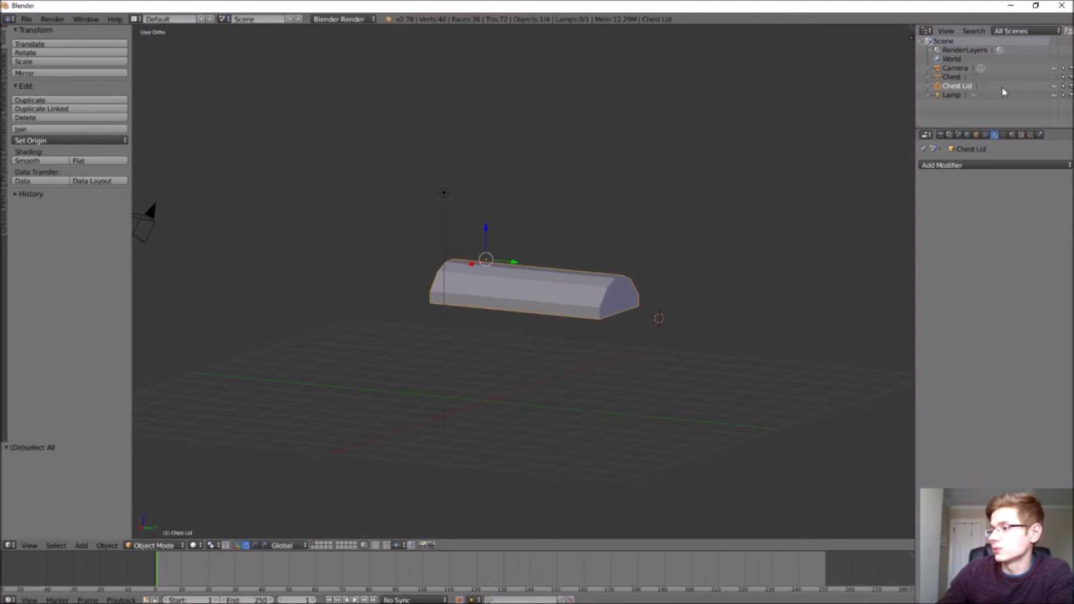
middle_click_drag(580, 334, 567, 314)
scroll(567, 314, "up", 3)
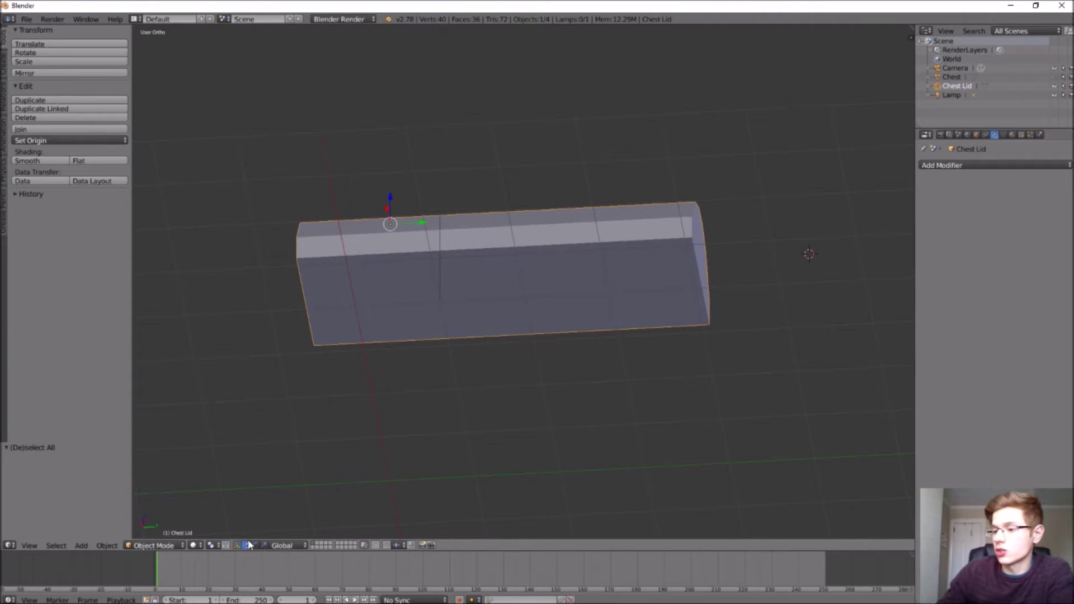
- In Edit Mode, delete the five lengthwise faces that form the bottom of the Chest Lid
key("Tab")
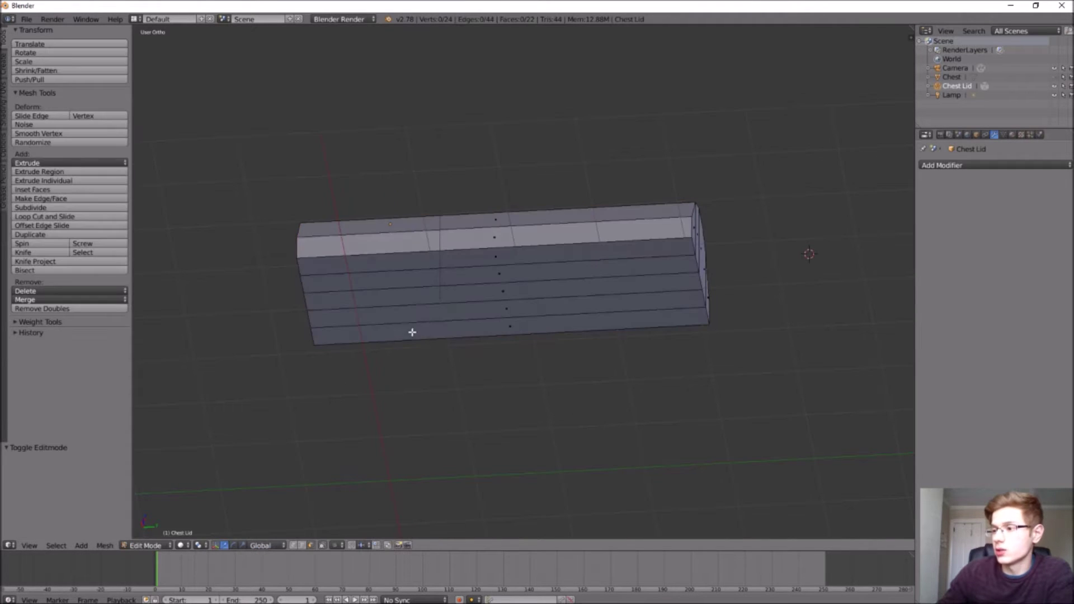
right_click(482, 253)
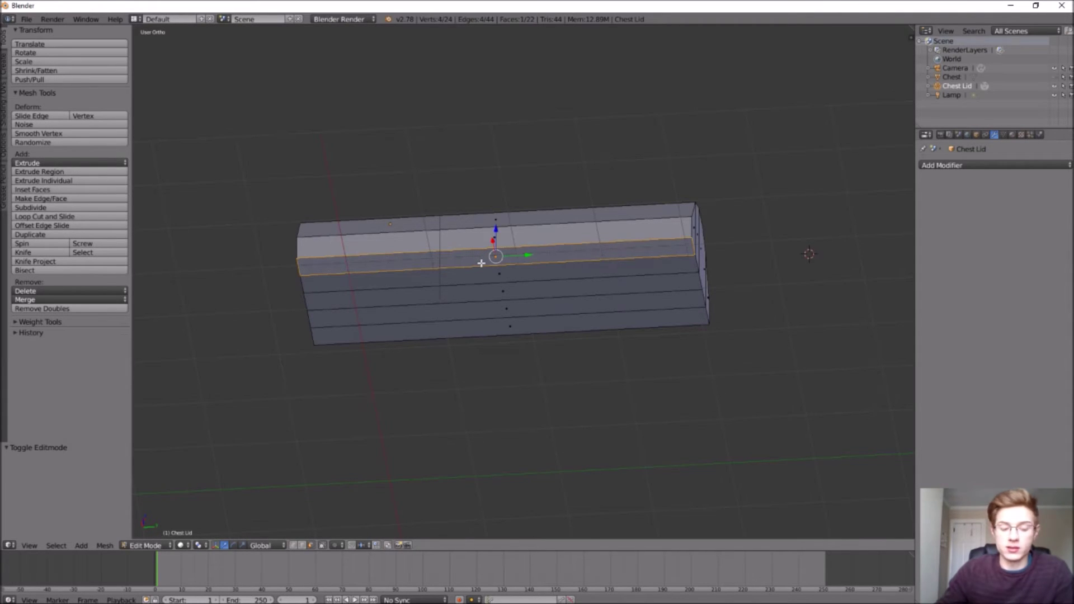
right_click(484, 281, "shift")
right_click(487, 297, "shift")
right_click(489, 311, "shift")
right_click(490, 322, "shift")
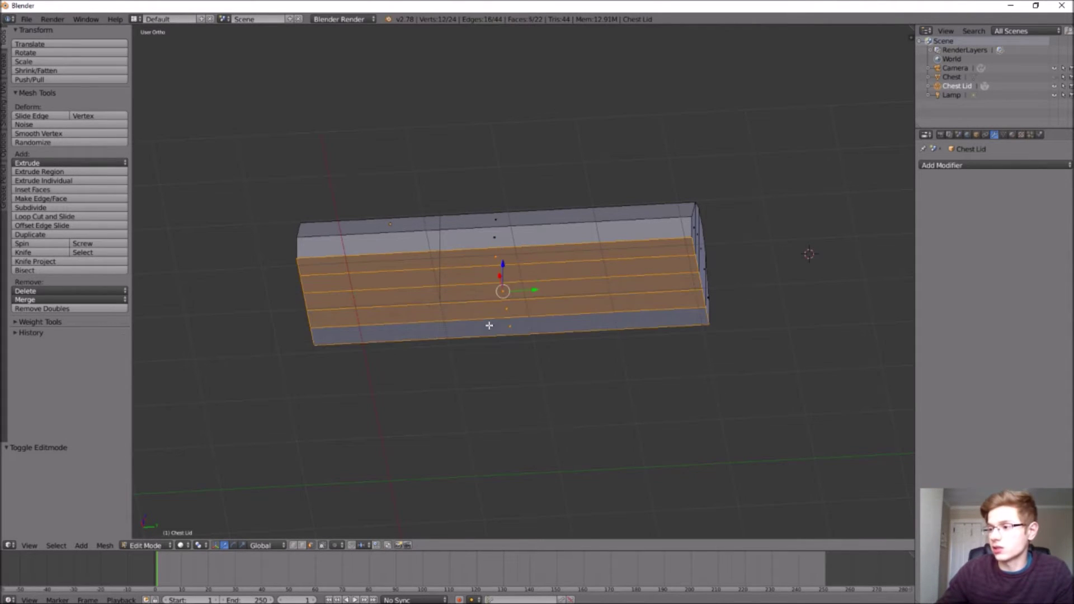
key("x")
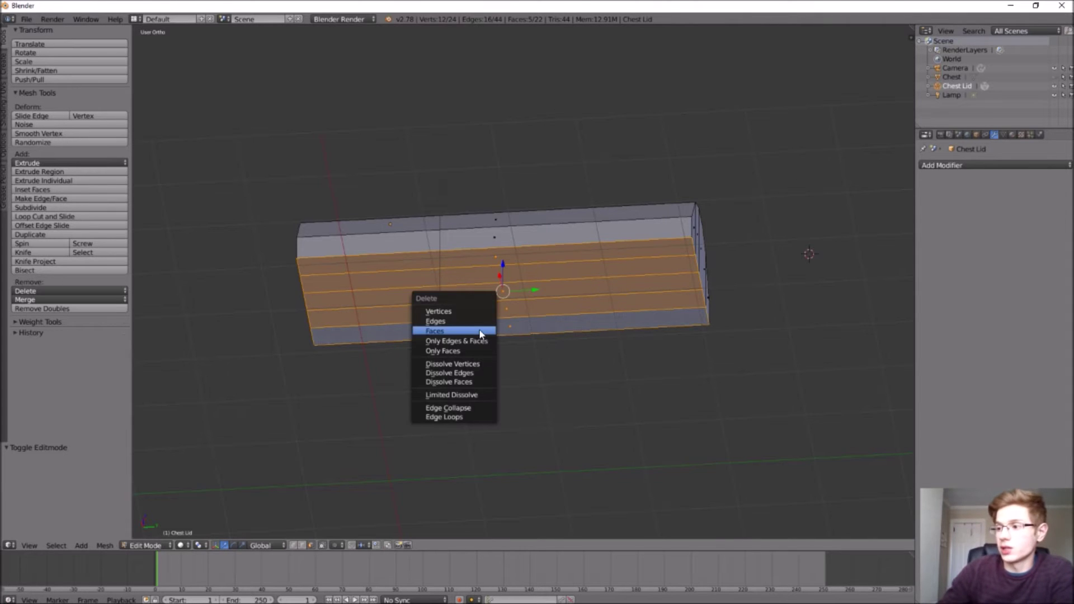
left_click(480, 330)
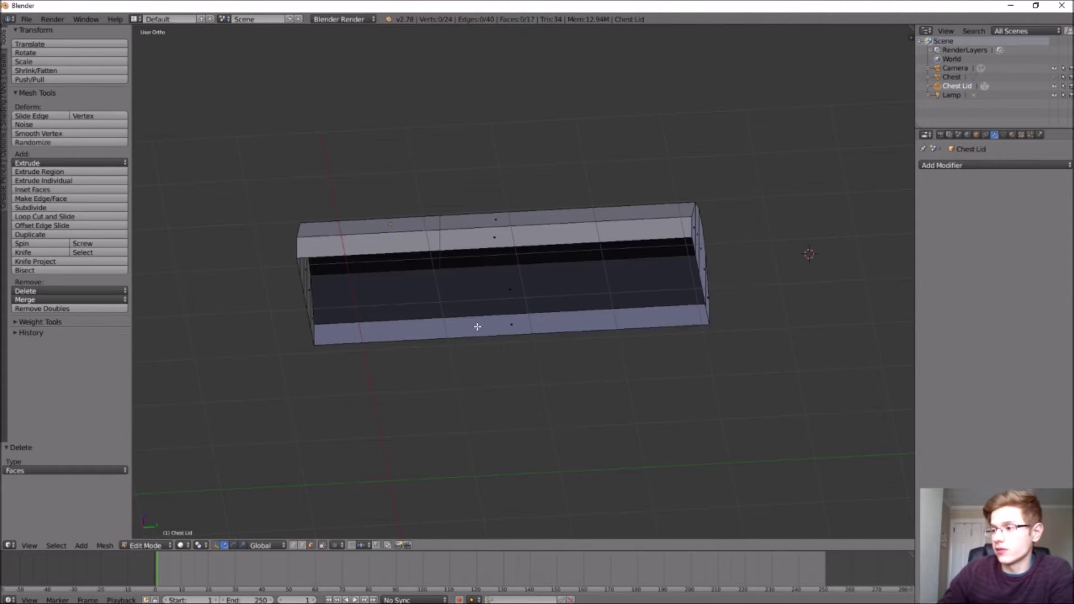
- Add a Solidify modifier to the Chest Lid with a thickness of 0.1
mouse_move(480, 360)
middle_mouse_down()
mouse_move(477, 343)
mouse_move(480, 371)
middle_mouse_up()
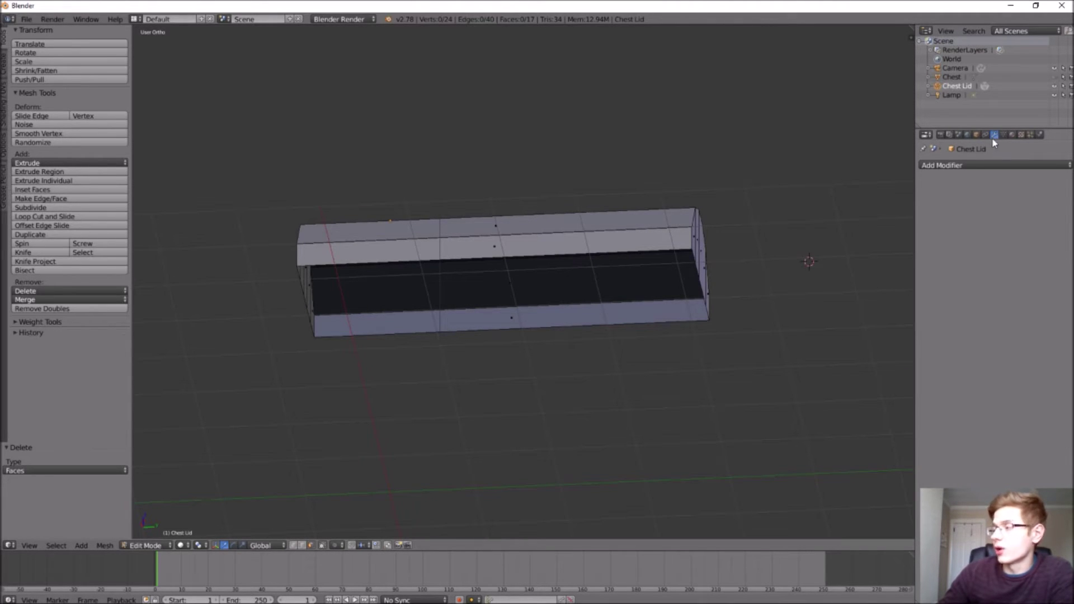
left_click(963, 167)
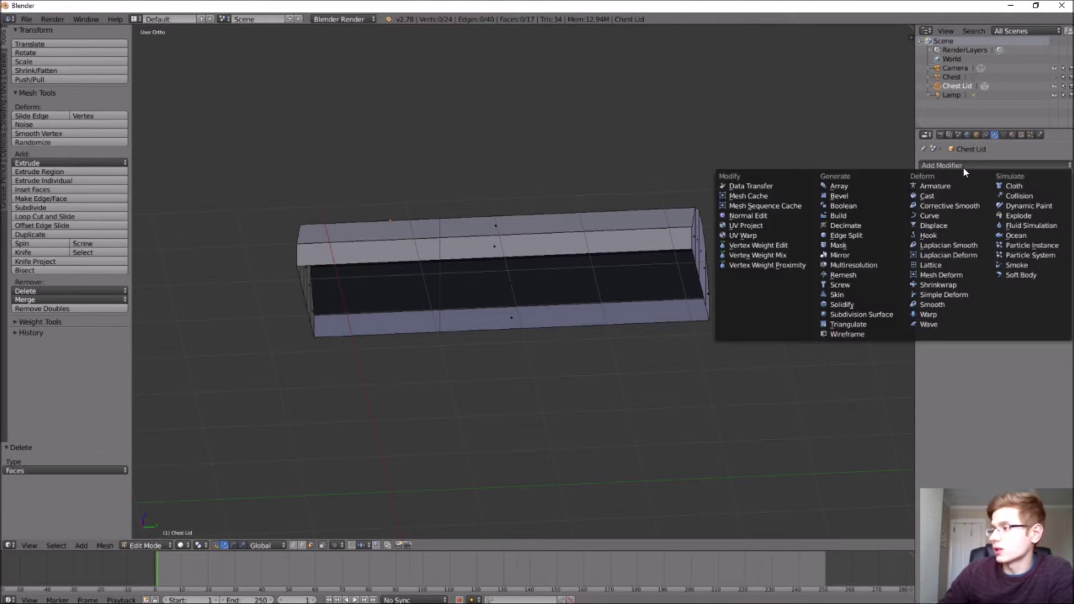
left_click(843, 305)
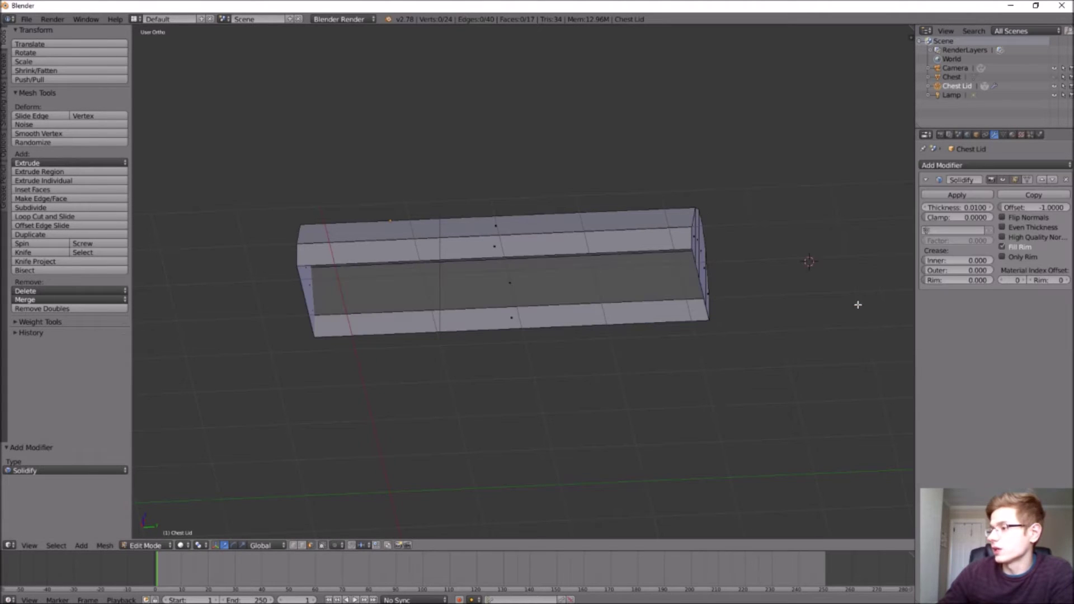
left_click(975, 208)
type("0")
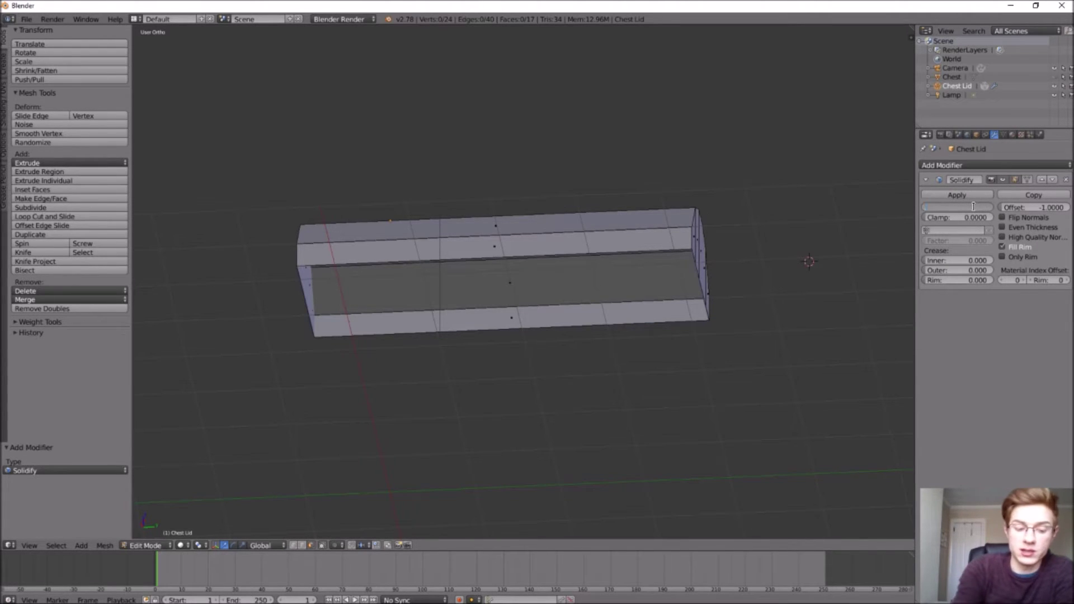
type(".1")
key("Return")
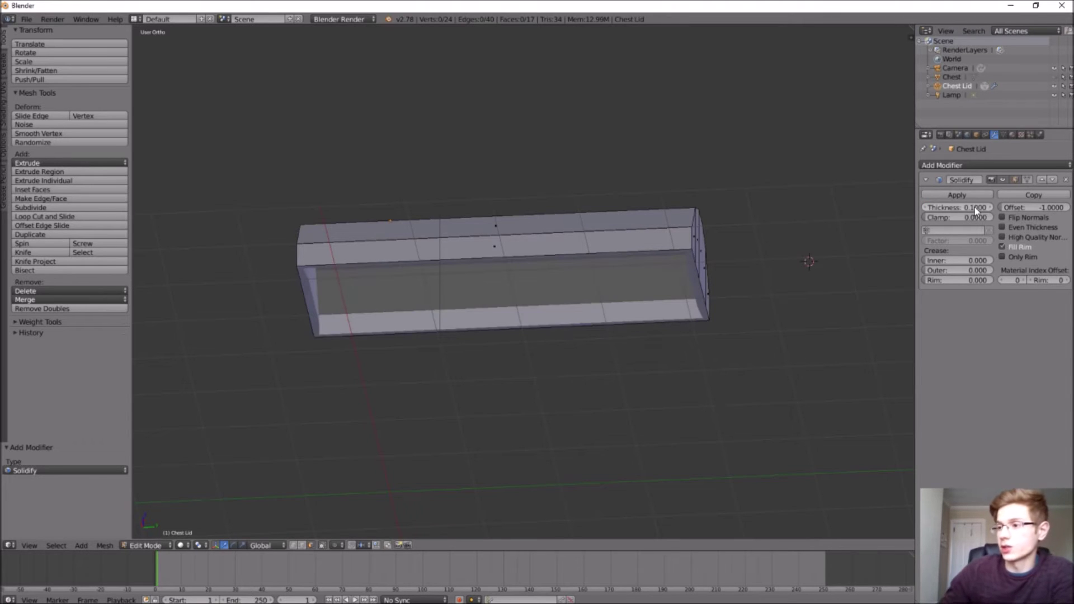
- Unhide the Chest object and return the Chest Lid to Object Mode
middle_click_drag(697, 327, 807, 216)
left_click(1055, 76)
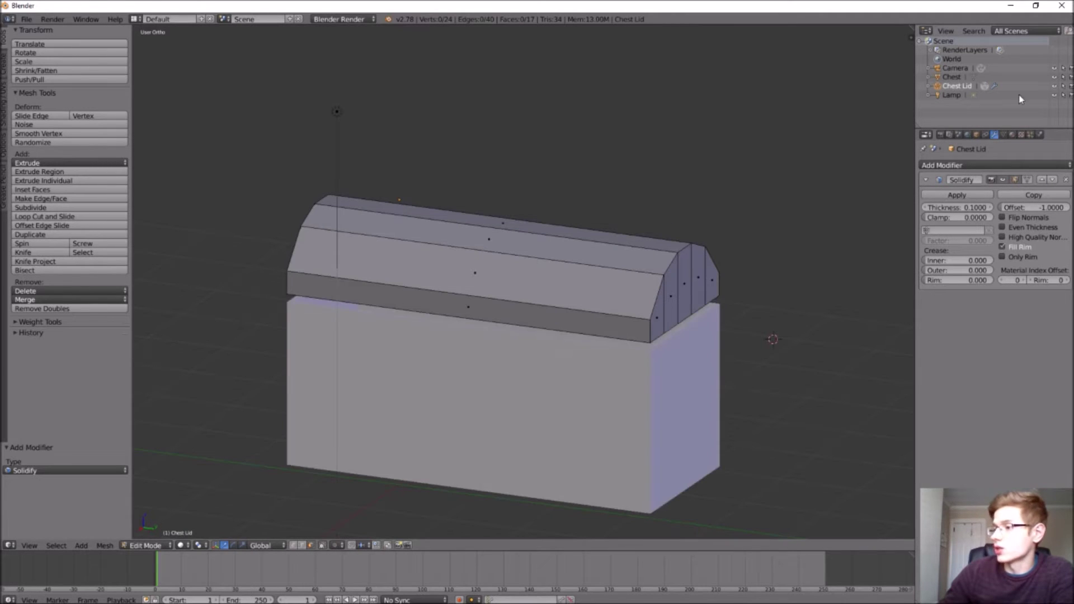
middle_click_drag(459, 354, 479, 353)
scroll(480, 353, "down", 2)
key("a")
key("a")
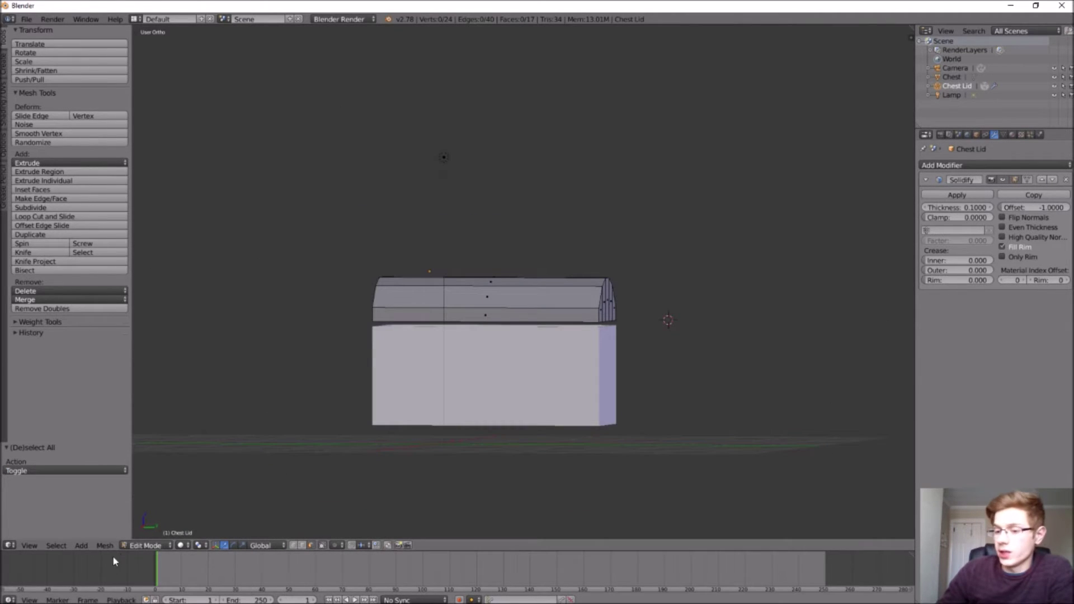
left_click(141, 545)
left_click(148, 534)
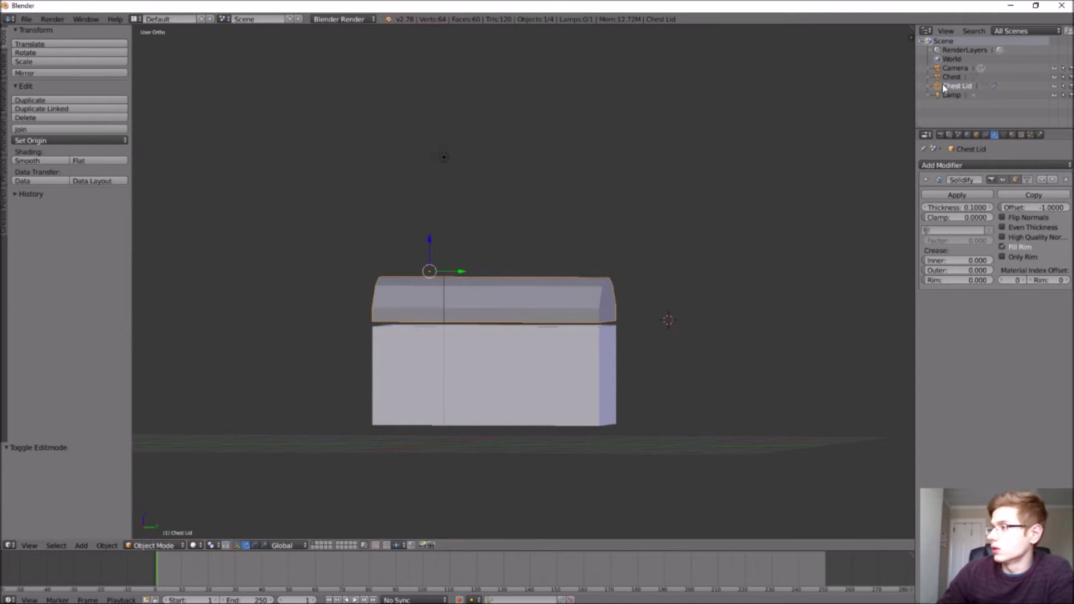
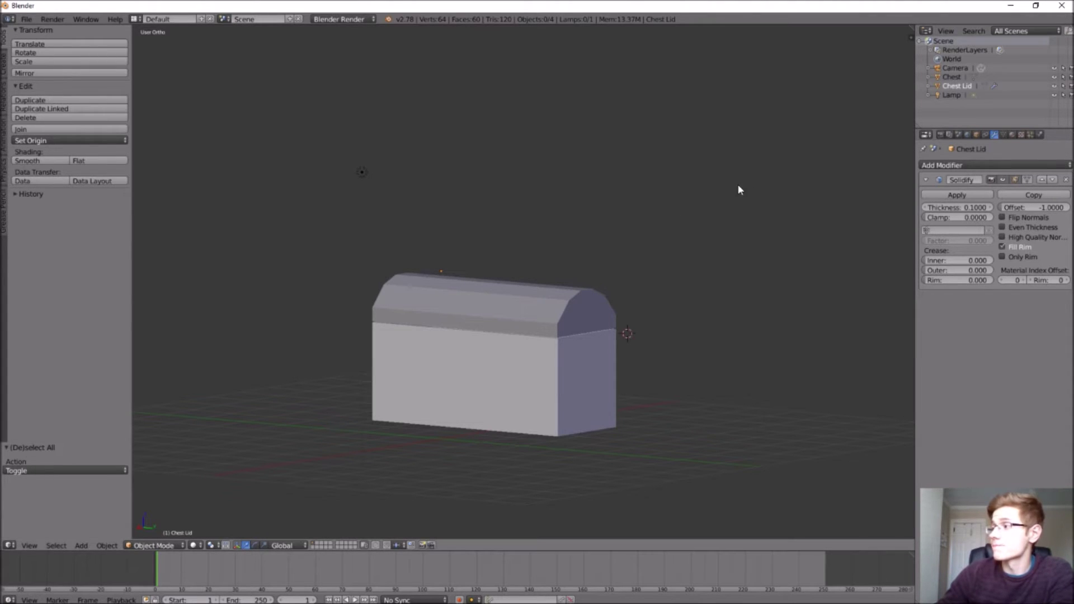
- In Edit Mode on the Chest object, inset one of its long outer side faces by 0.1
left_click(950, 78)
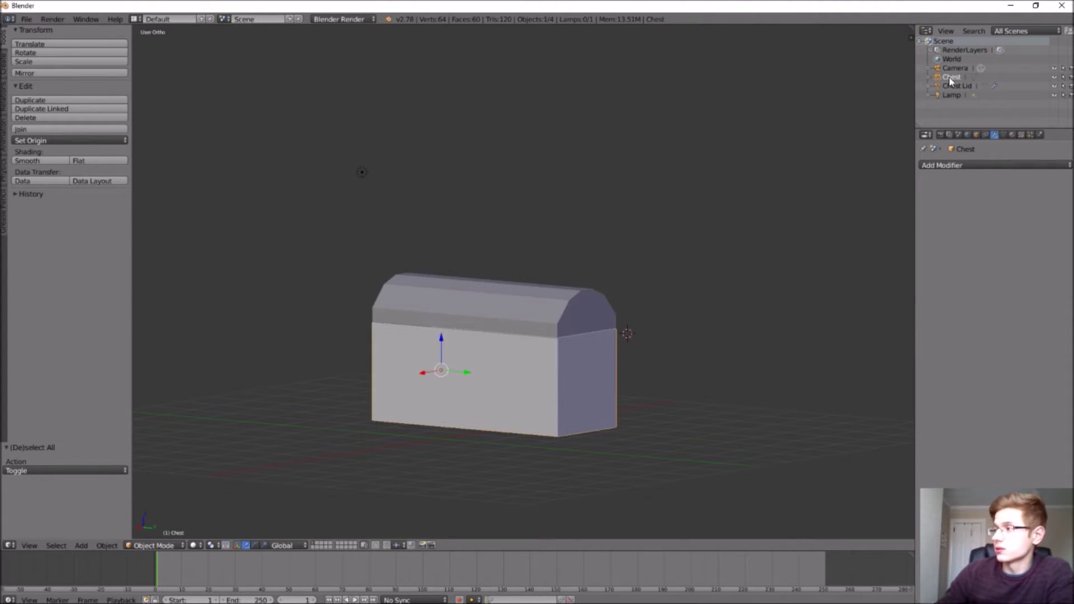
left_click(154, 546)
left_click(159, 524)
middle_click_drag(226, 503, 343, 486)
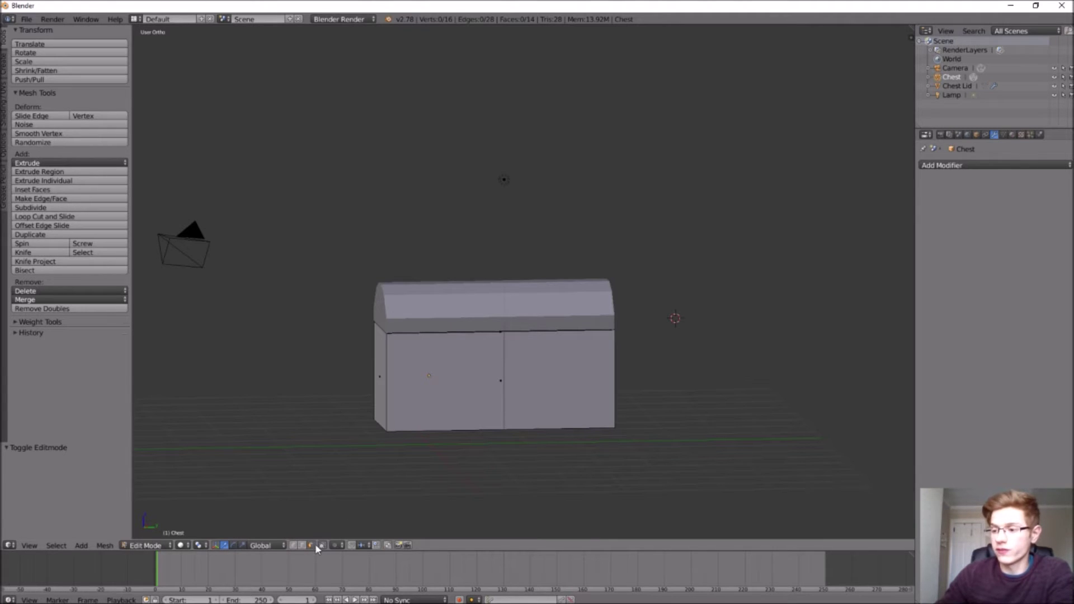
right_click(462, 391)
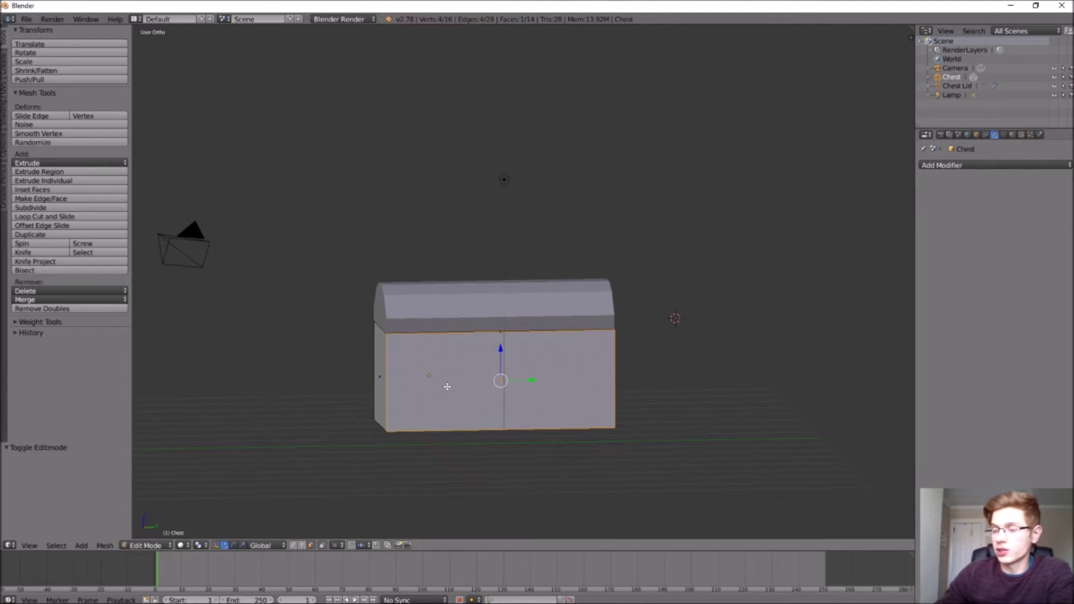
key("i")
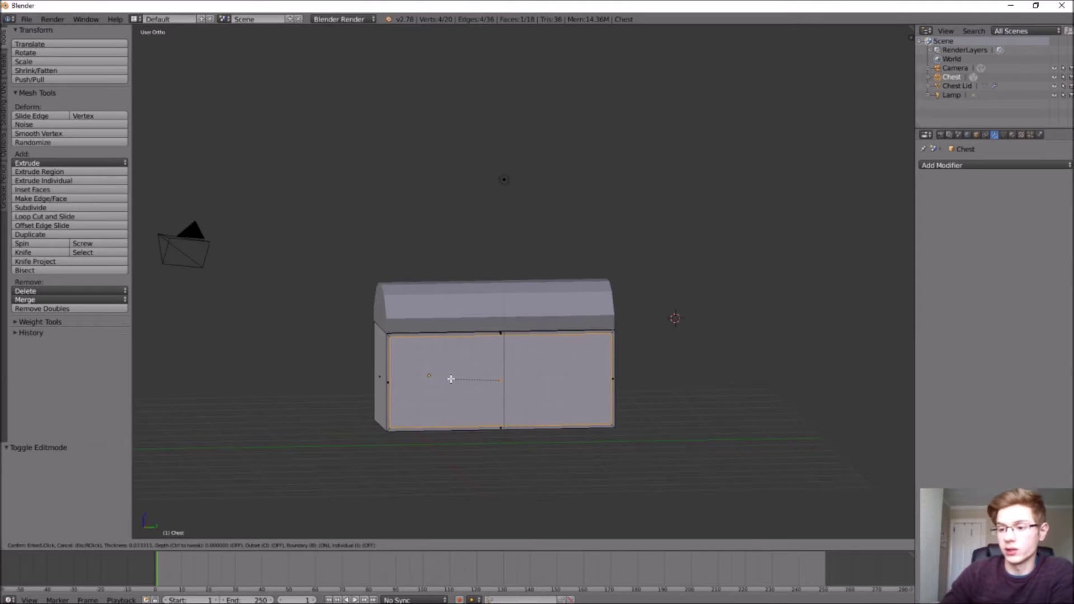
type(".1")
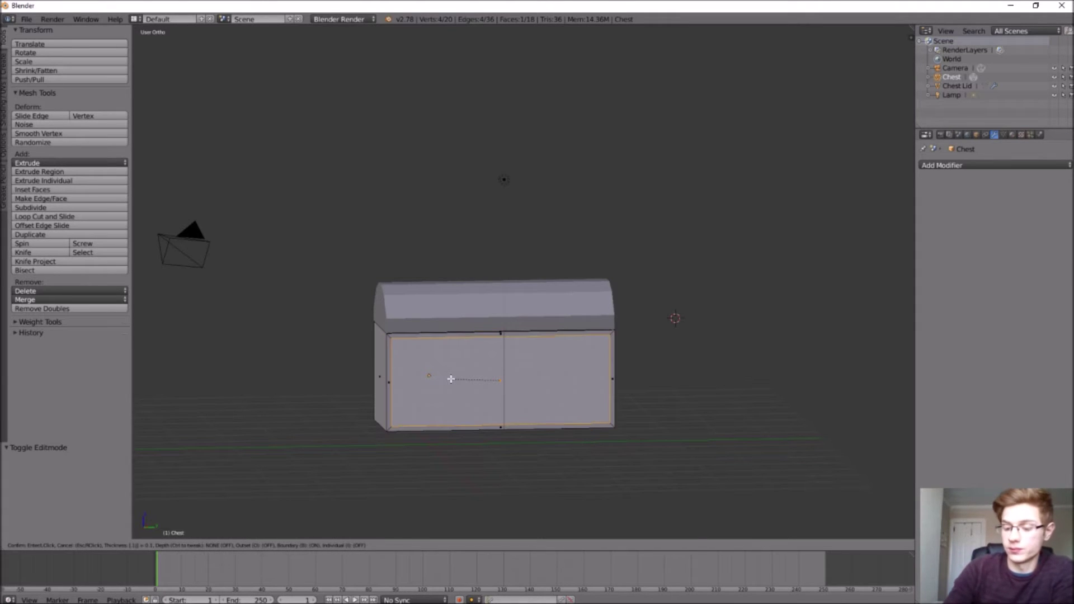
key("Return")
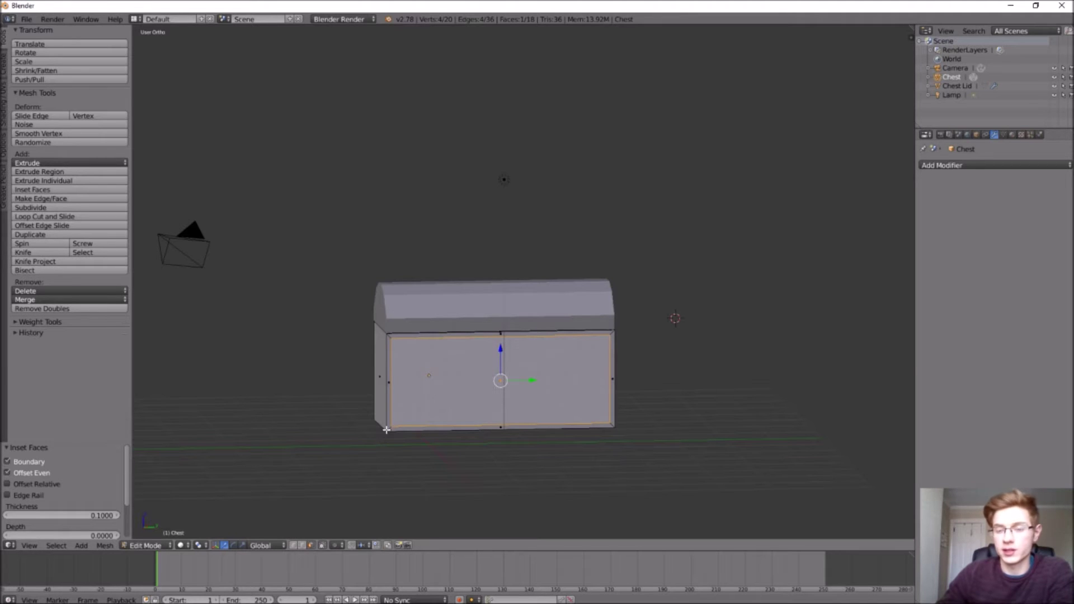
- Inset the remaining outer faces of the Chest, including its underside, by 0.1 and clear the selection
right_click(406, 408)
middle_click_drag(374, 441, 570, 291)
right_click(456, 358)
key("i")
left_click(456, 358)
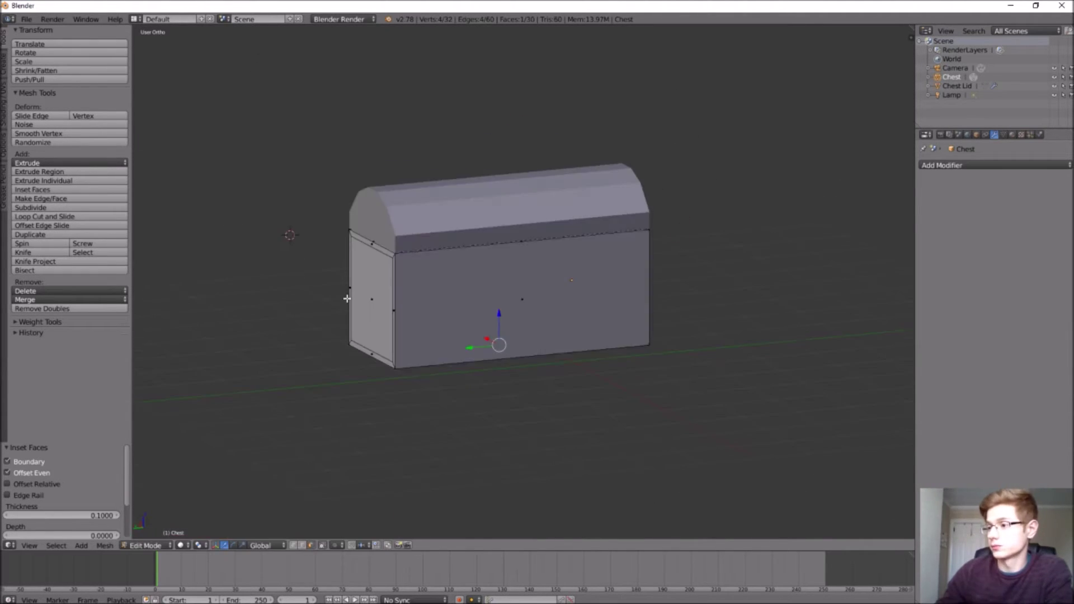
right_click(409, 302)
key("i")
left_click(409, 302)
middle_click_drag(409, 302, 470, 242)
key("a")
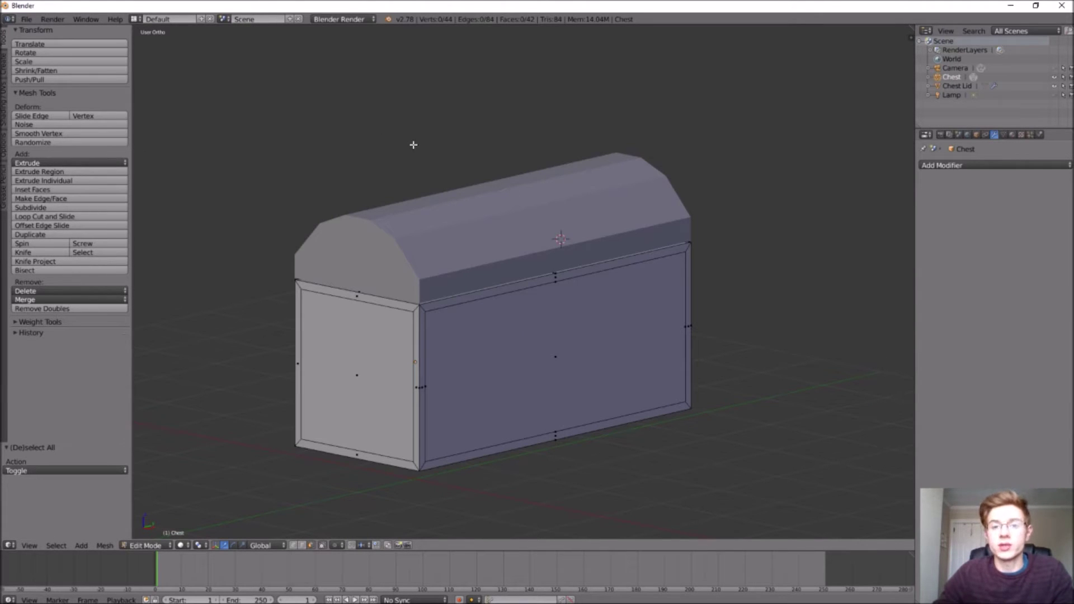
- Extrude the inset panel on one long side of the Chest inward by -0.05
right_click(619, 324)
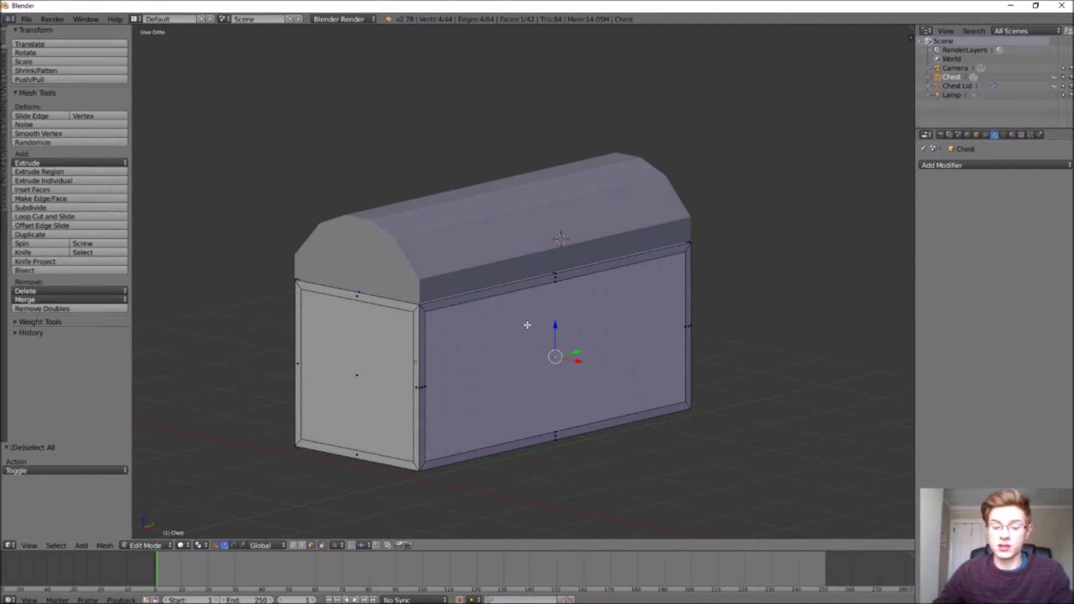
key("e")
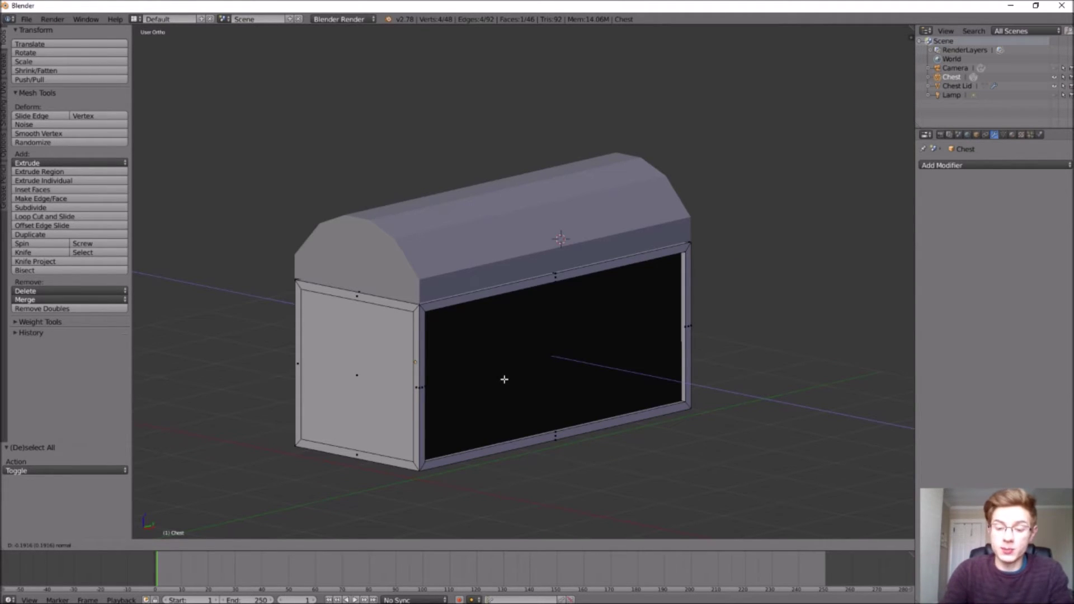
key("BackSpace")
type(".05")
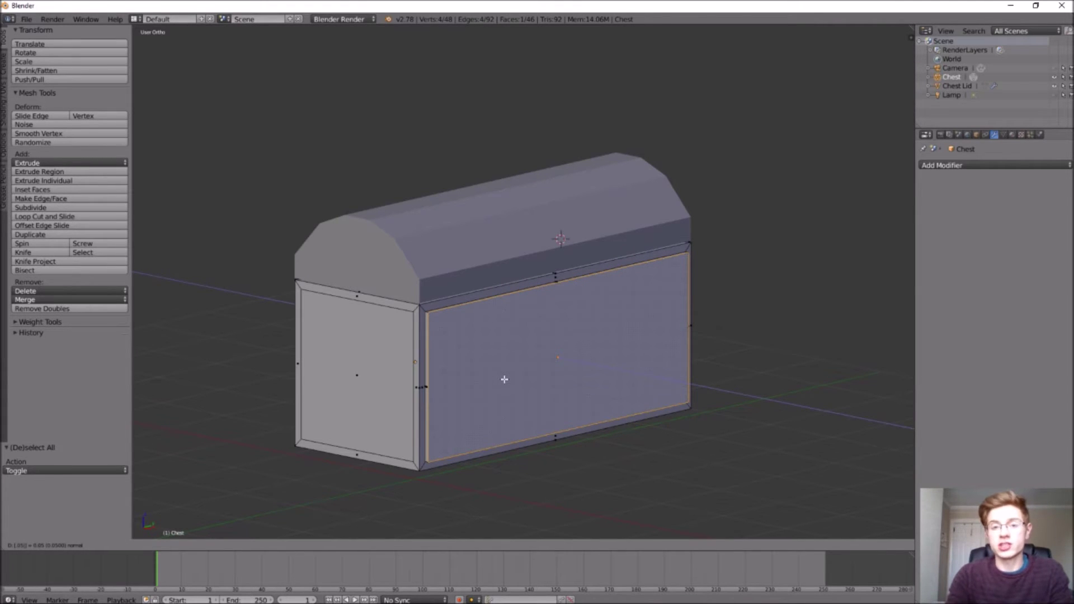
key("BackSpace")
type("6")
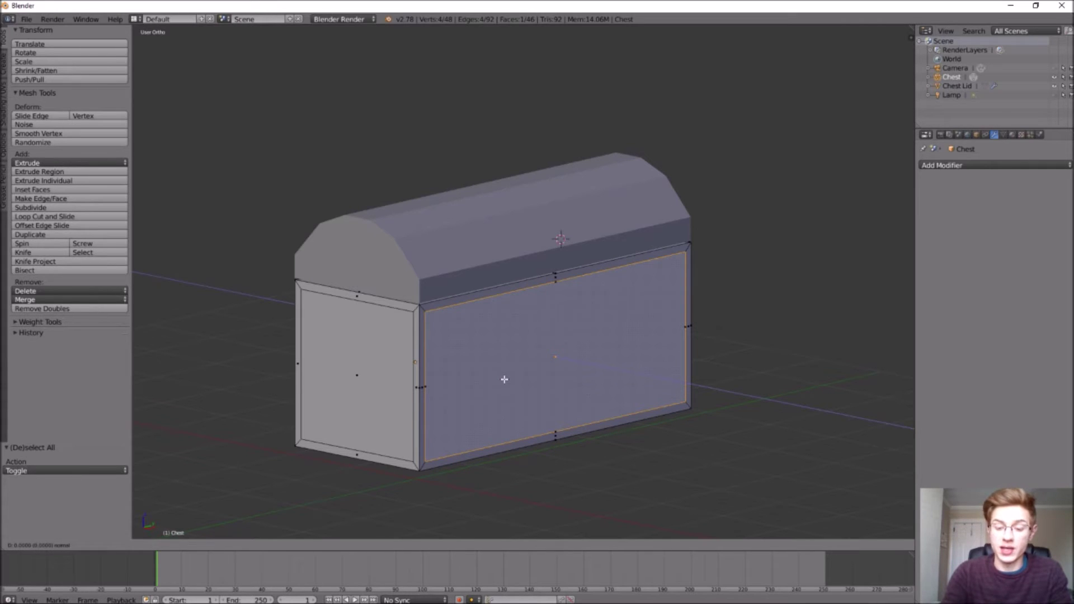
type("-.05")
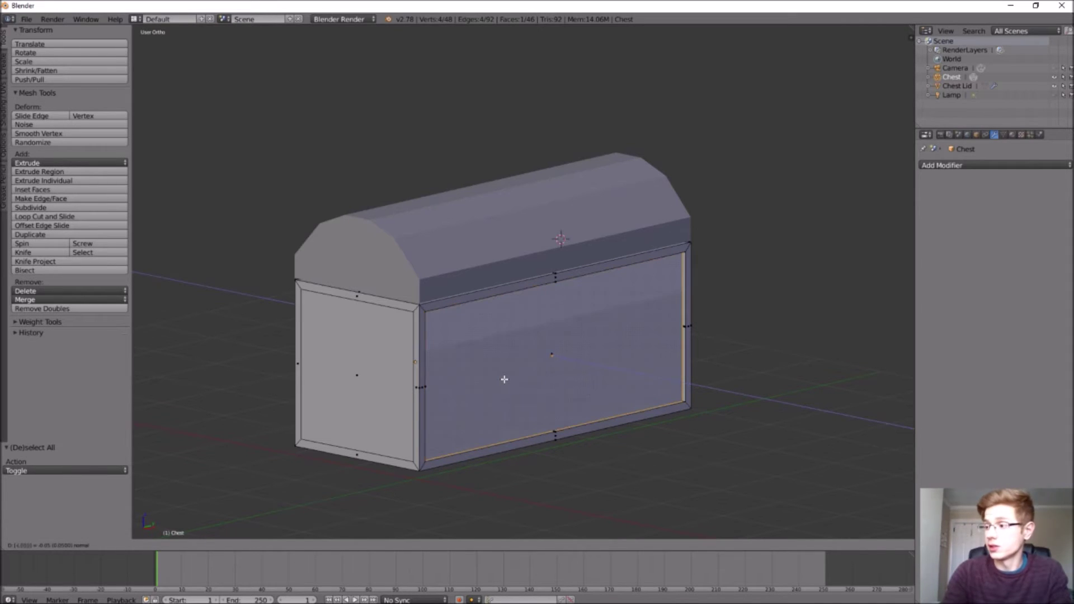
key("Return")
key("Tab")
key("Tab")
- Extrude the inset panels on the Chest's other outer faces inward by -0.05 each
middle_click_drag(504, 378, 625, 345)
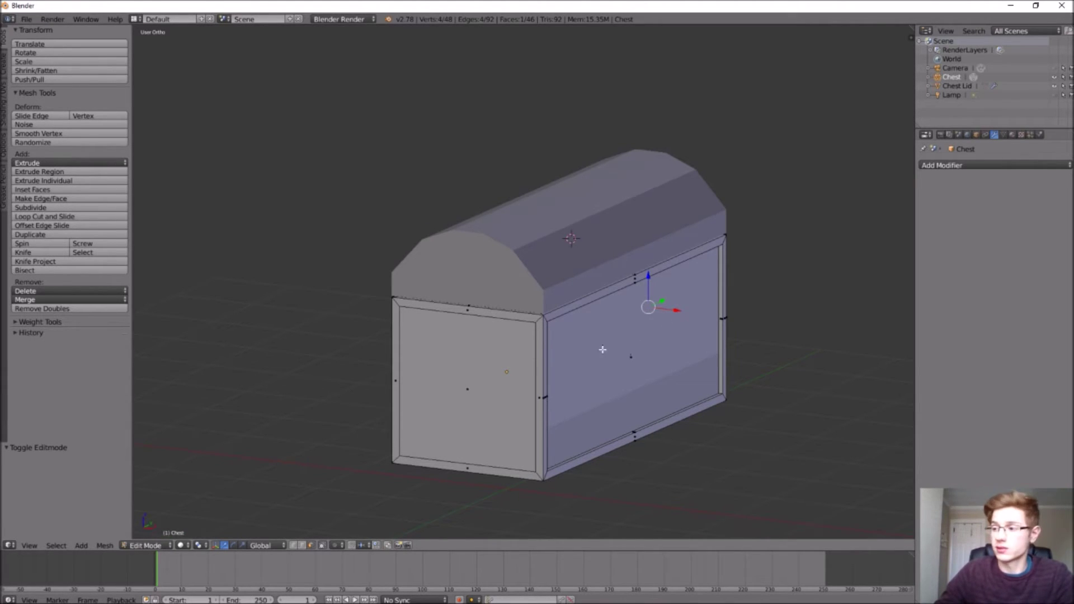
right_click(488, 383)
type("e-.05")
key("Return")
middle_click_drag(488, 383, 355, 391)
type("e-.05")
key("Return")
scroll(354, 391, "up", 5)
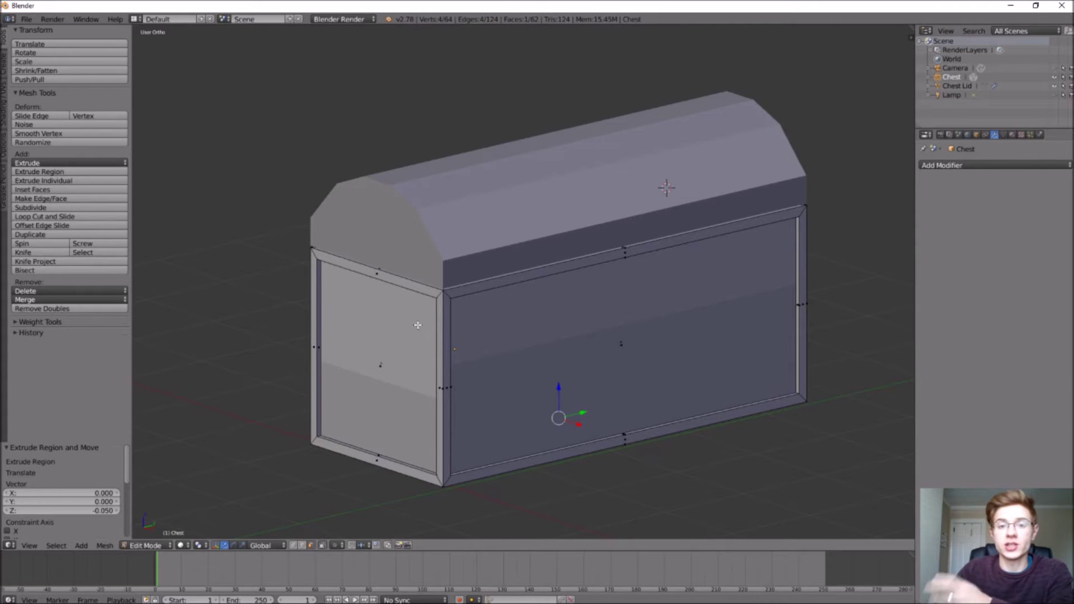
- Leave editing of the Chest and open the Chest Lid in Edit Mode with nothing selected
left_click(147, 546)
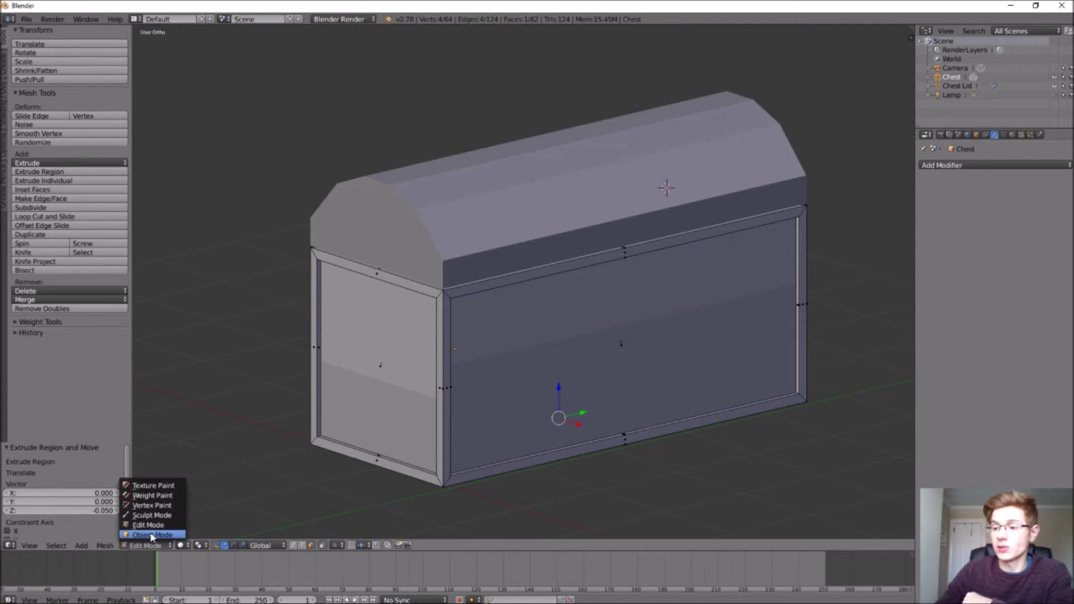
left_click(151, 536)
right_click(623, 185)
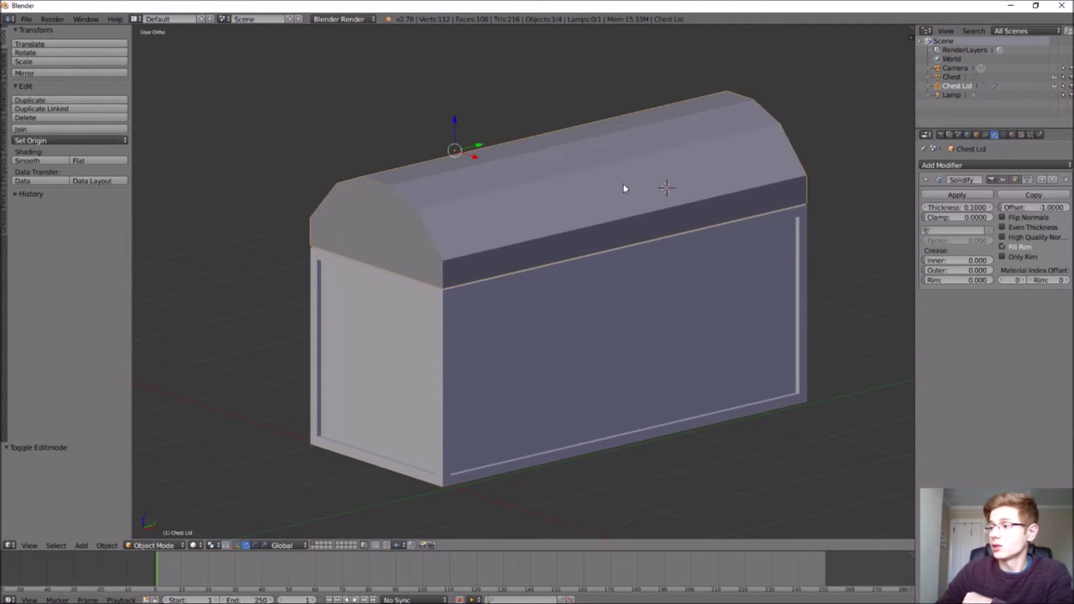
left_click(155, 544)
left_click(156, 523)
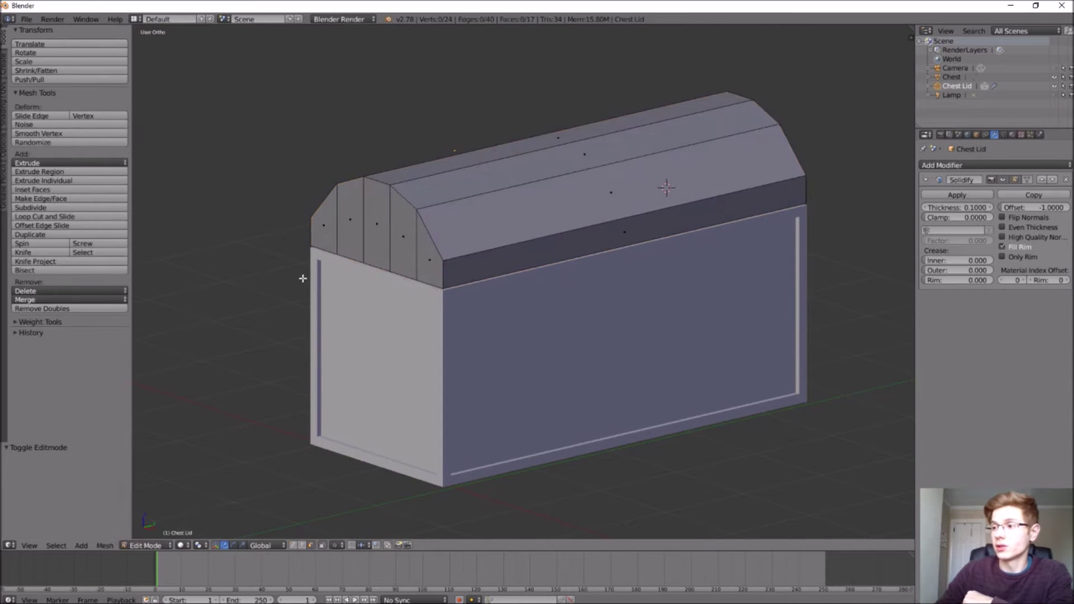
middle_click_drag(329, 227, 390, 297)
key("a")
key("a")
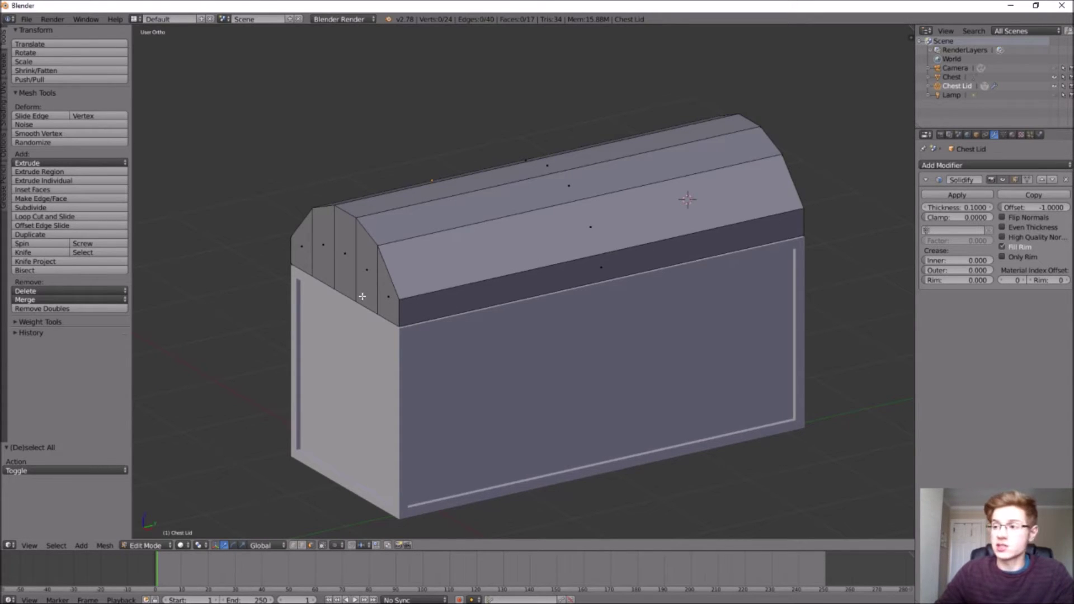
- Inset the five faces on one end of the Chest Lid together by 0.1, and clear the selection
right_click(307, 255)
right_click(322, 257, "shift")
right_click(353, 264, "shift")
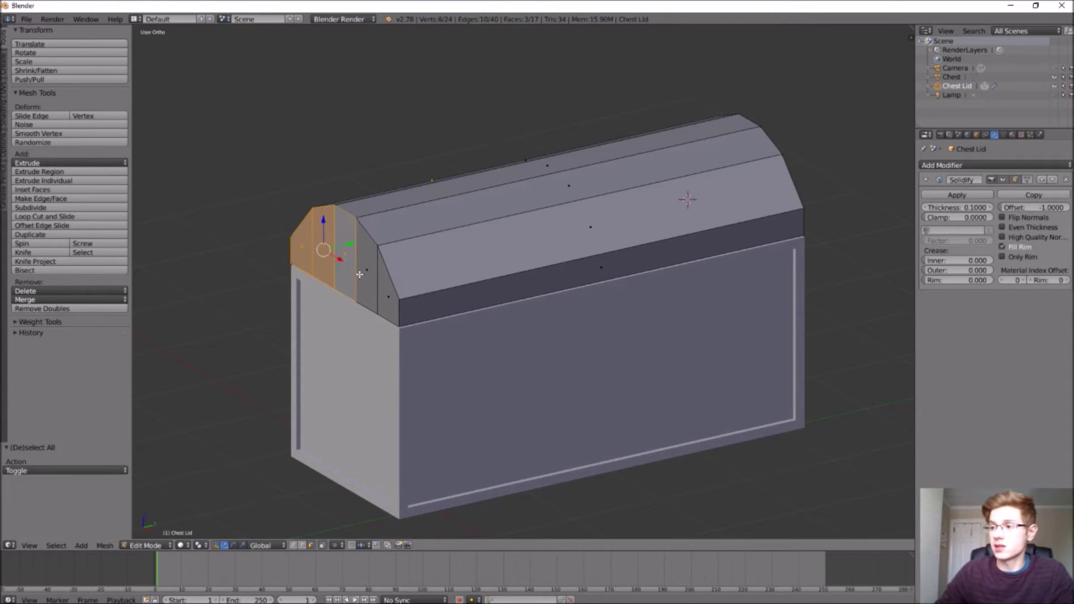
right_click(370, 283, "shift")
right_click(387, 300, "shift")
key("i")
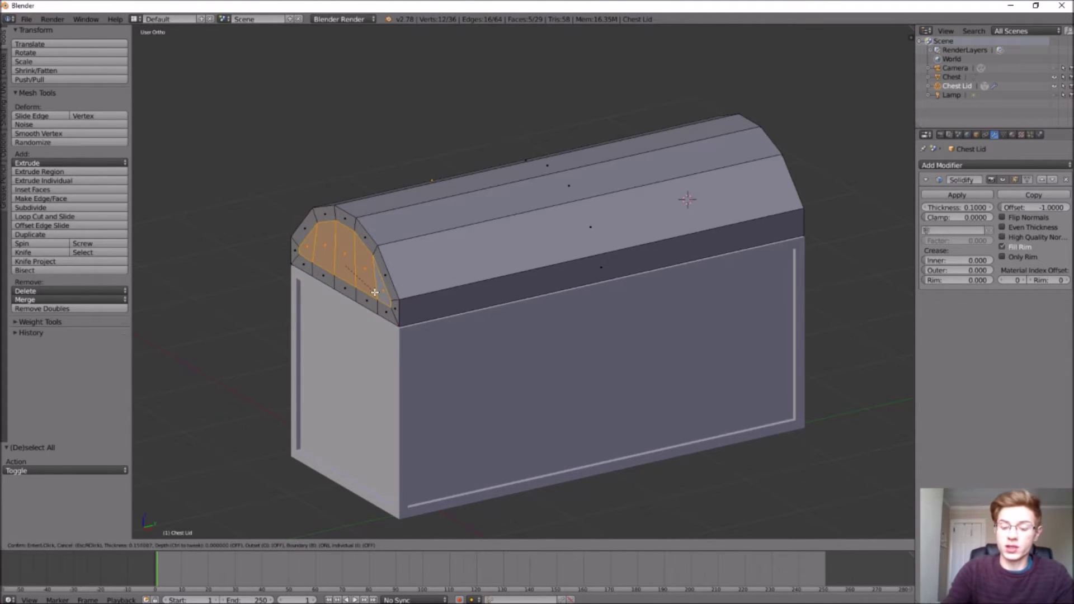
type(".1")
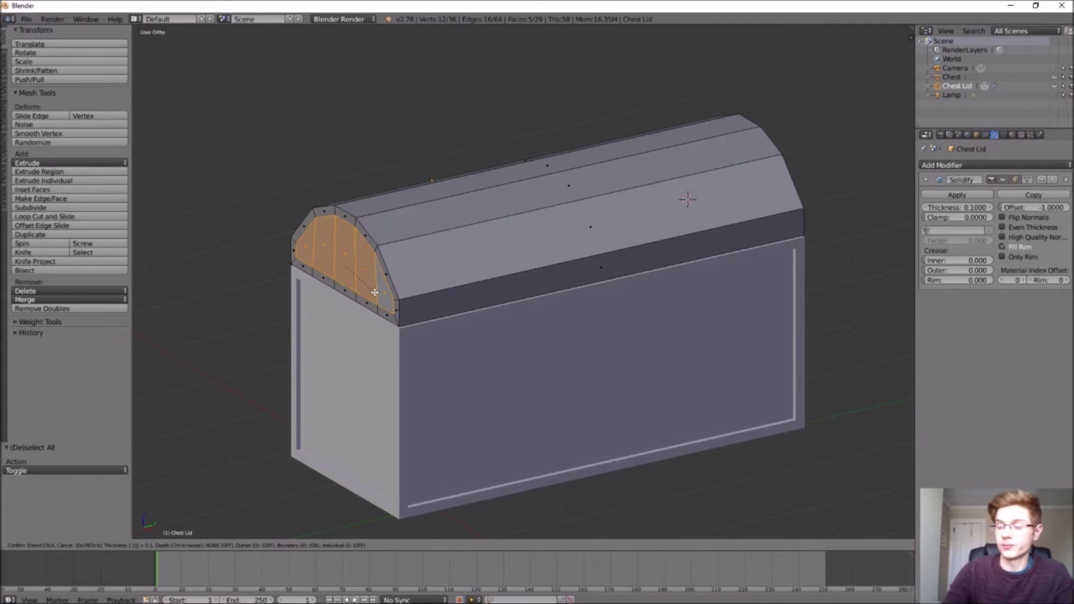
key("Return")
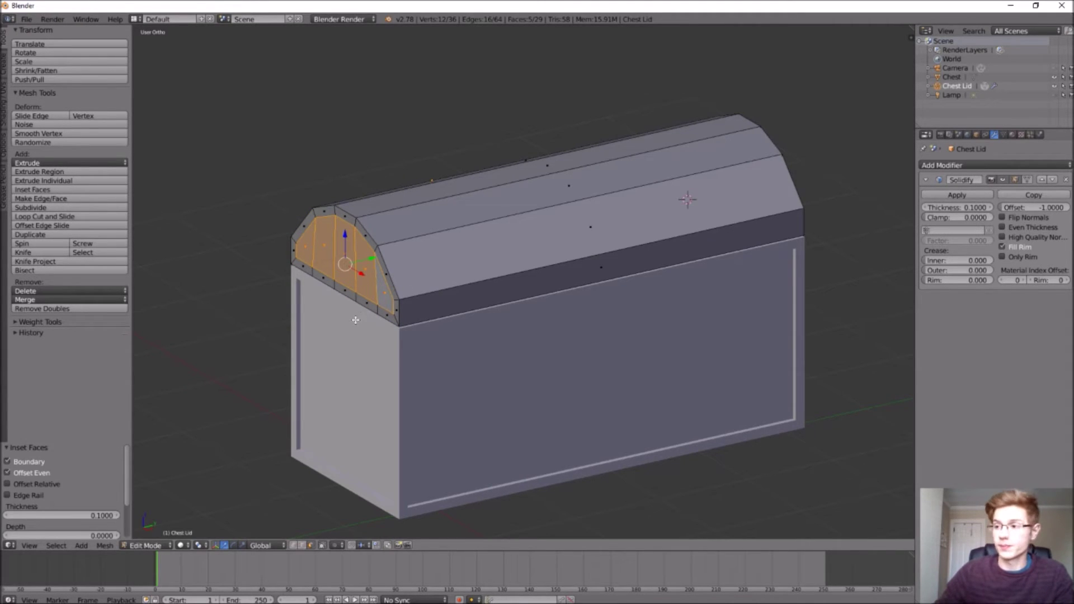
key("a")
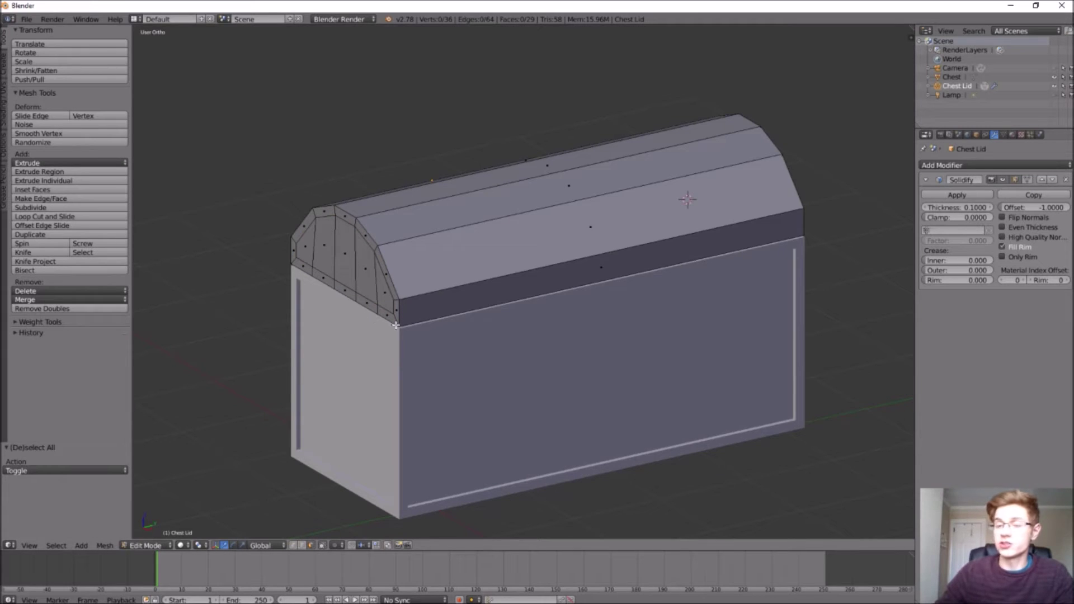
- Inset the seven faces running lengthwise over the Chest Lid's top and long sides together by 0.1, and clear the selection
left_click(439, 317)
right_click(439, 308)
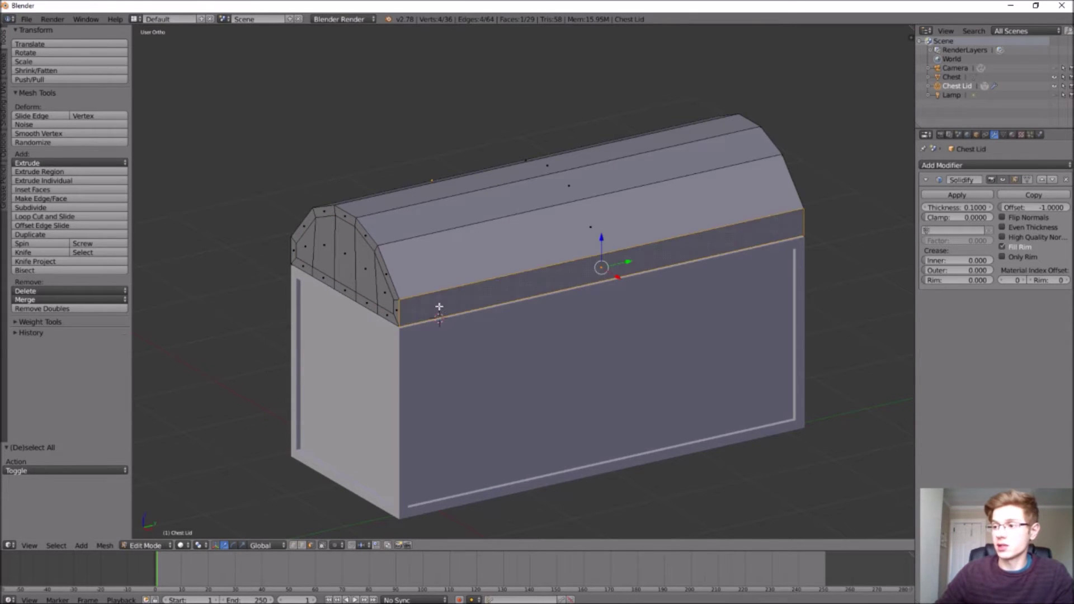
right_click(422, 246, "shift")
right_click(408, 223, "shift")
middle_click_drag(408, 223, 511, 254)
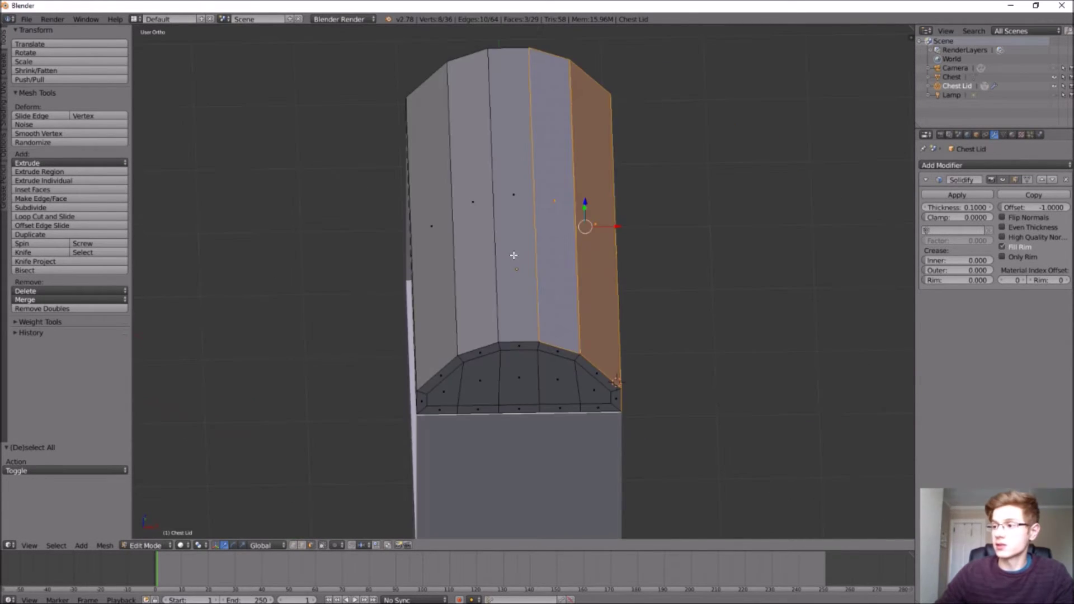
right_click(511, 254, "shift")
right_click(476, 260, "shift")
right_click(422, 276, "shift")
middle_click_drag(422, 277, 386, 273)
right_click(477, 290, "shift")
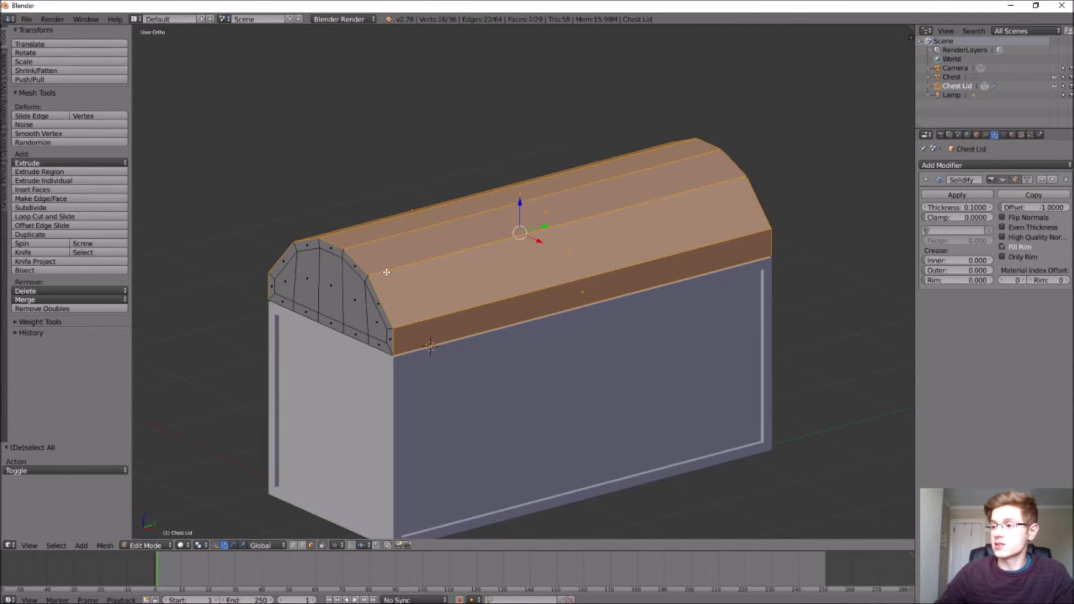
key("i")
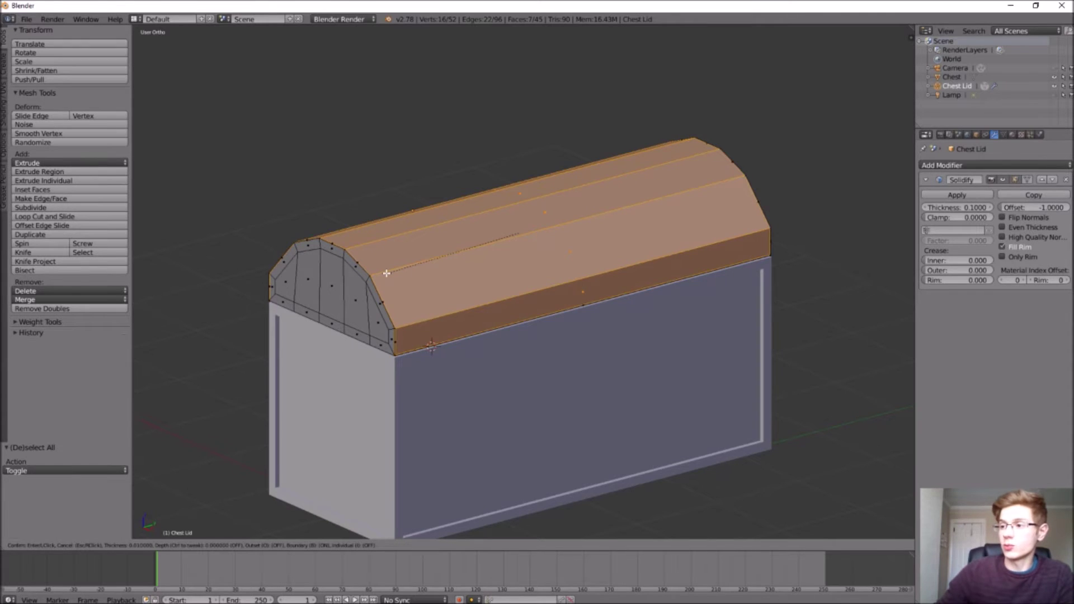
type(".01")
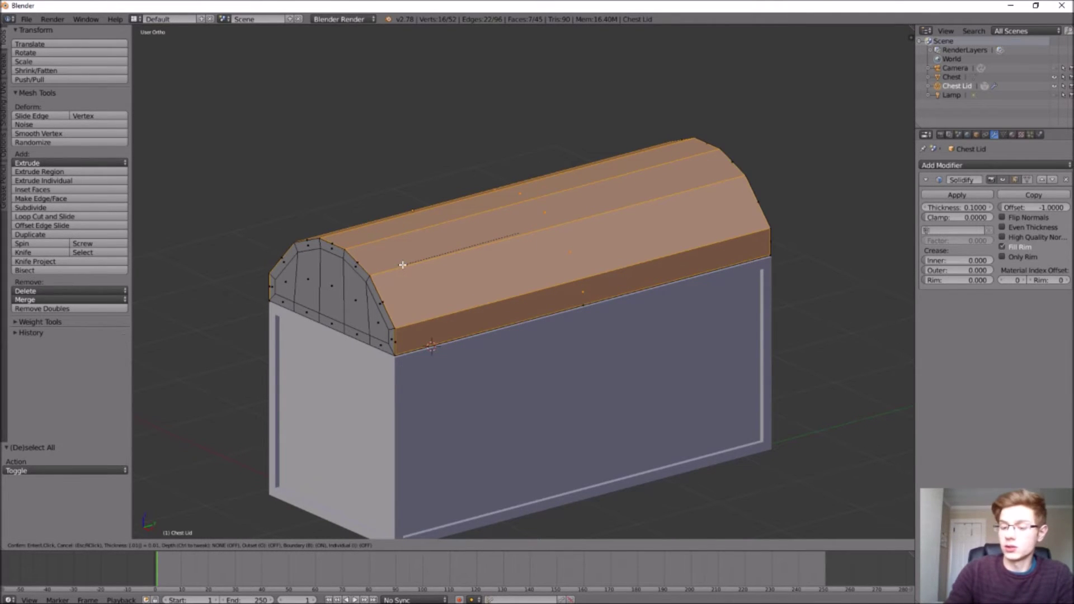
key("BackSpace")
key("BackSpace")
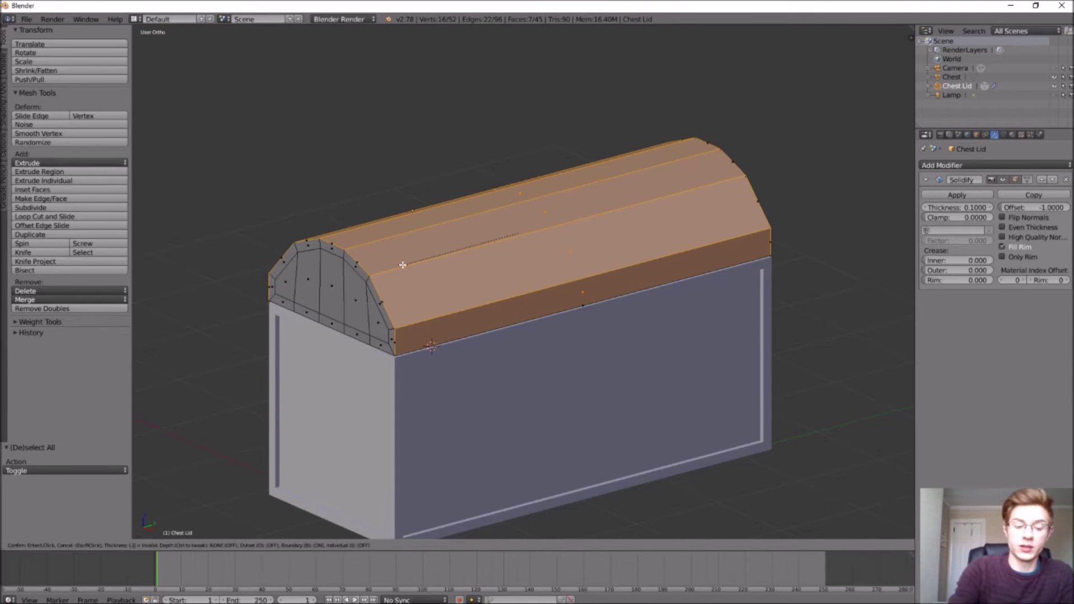
type("1")
key("Return")
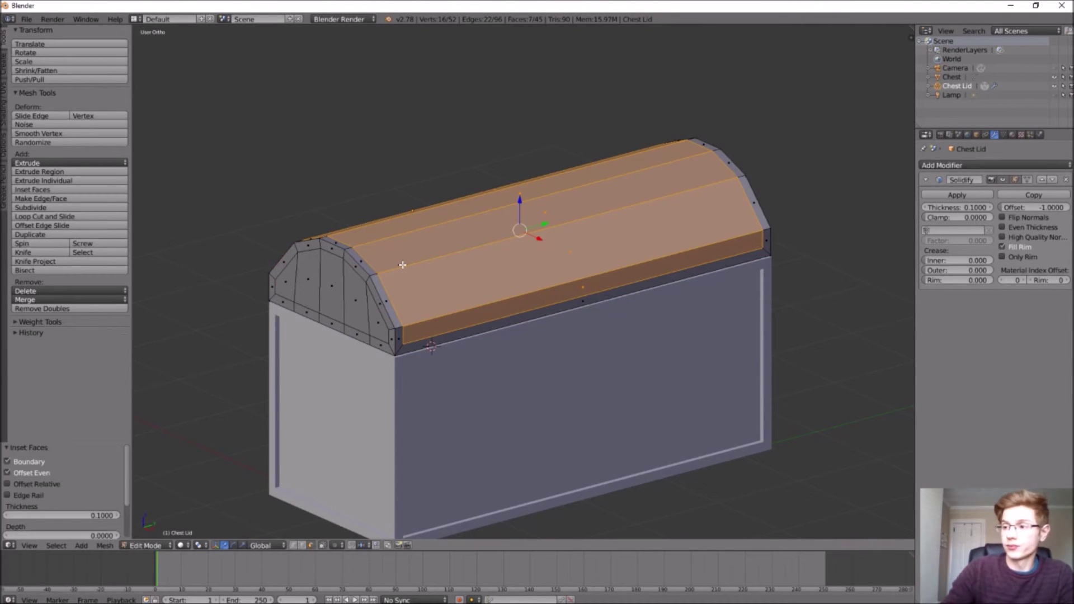
key("a")
- Inset the five faces on the Chest Lid's other end together, and clear the selection
middle_click_drag(525, 254, 520, 251)
middle_click_drag(673, 367, 559, 358)
right_click(776, 180, "alt")
right_click(776, 180, "shift")
key("i")
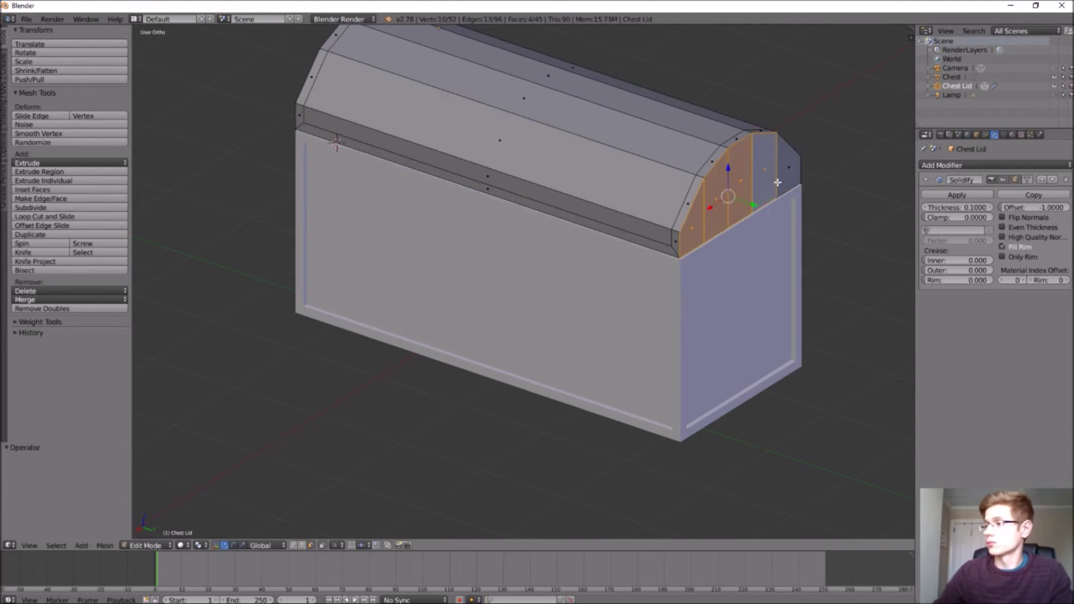
left_click(794, 181)
key("a")
middle_click_drag(794, 181, 214, 503)
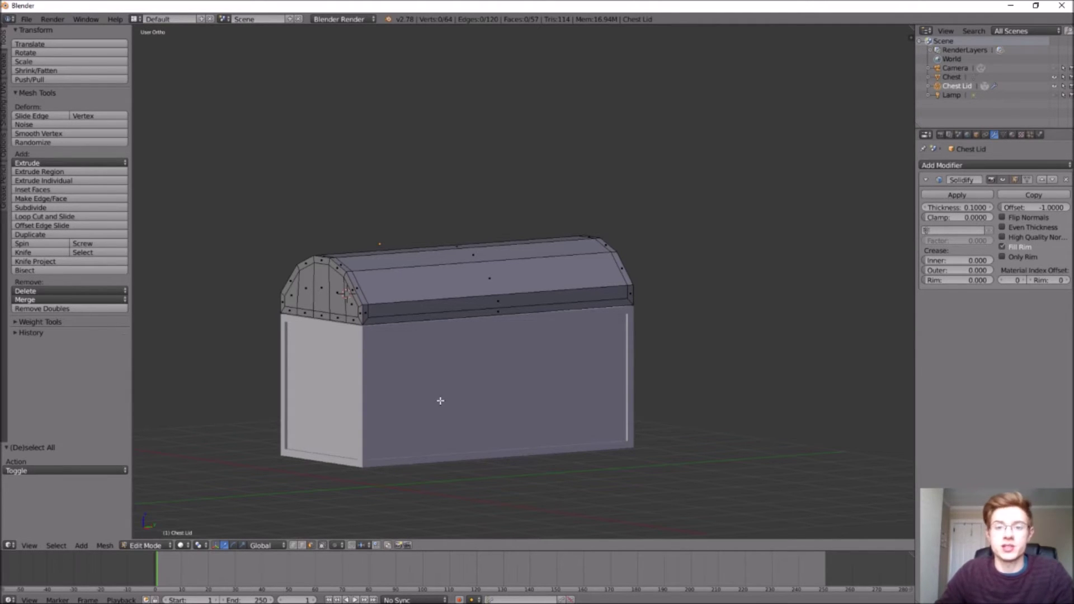
- Move the five inset faces on one end of the Chest Lid inward by 0.05 along Y
scroll(295, 294, "up", 3)
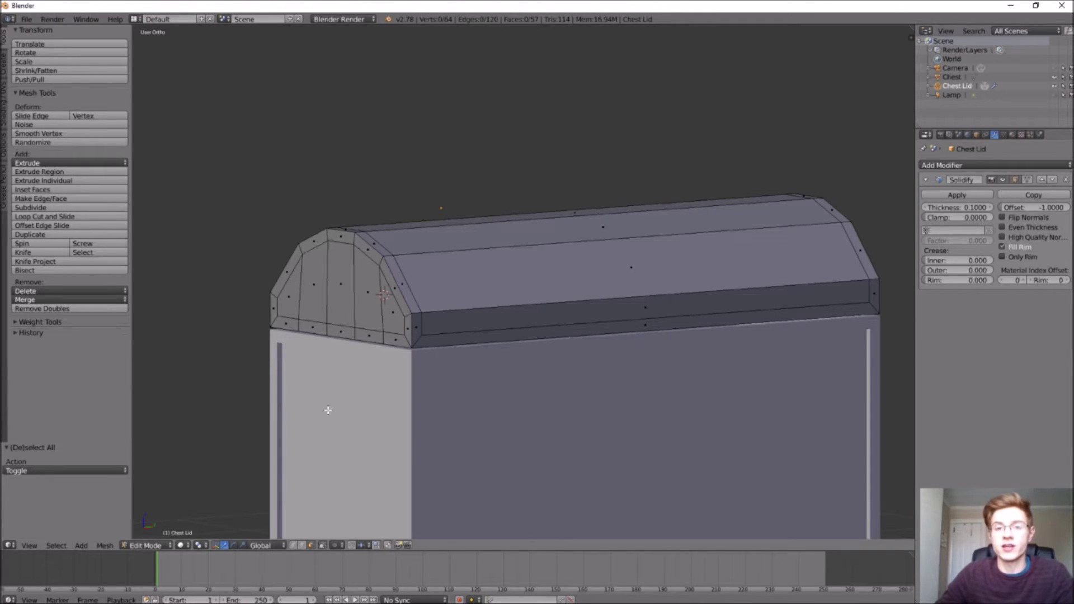
right_click(295, 306)
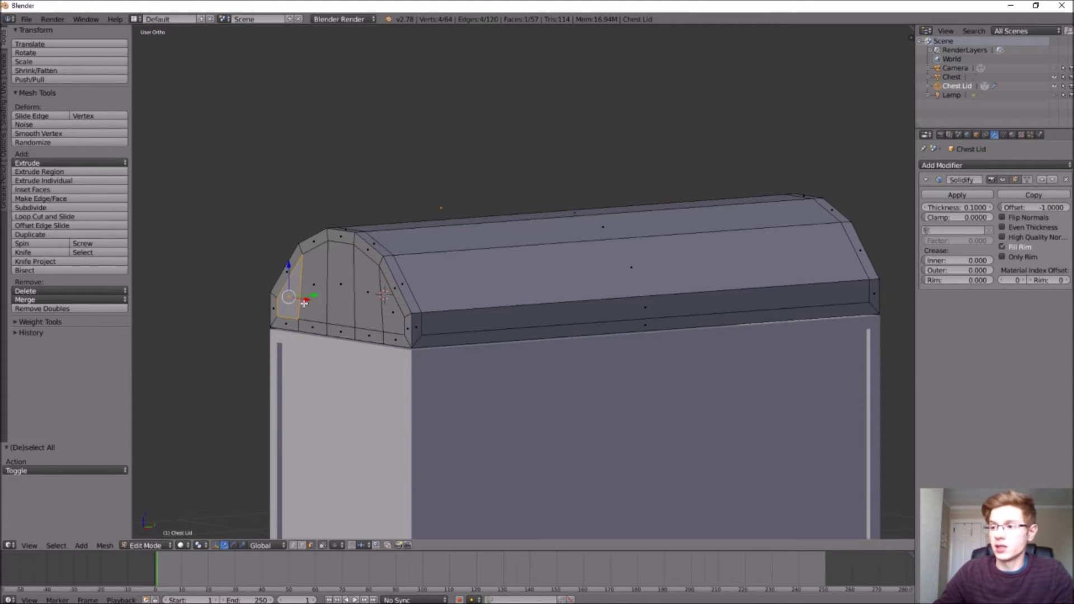
right_click(316, 299, "shift")
right_click(346, 300, "shift")
right_click(362, 302, "shift")
right_click(395, 320, "shift")
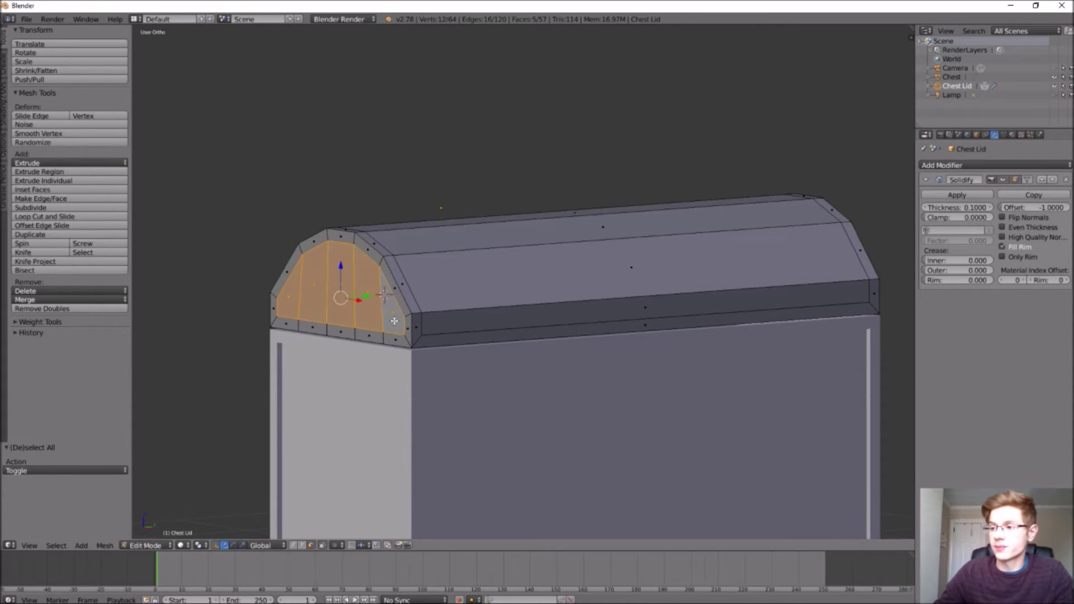
left_click(92, 44)
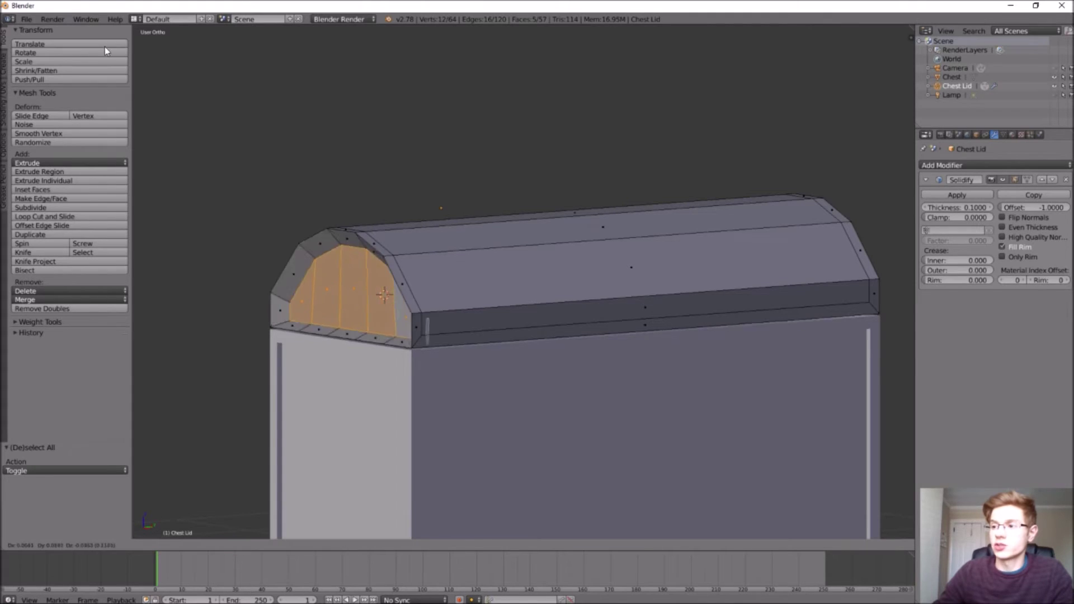
key("y")
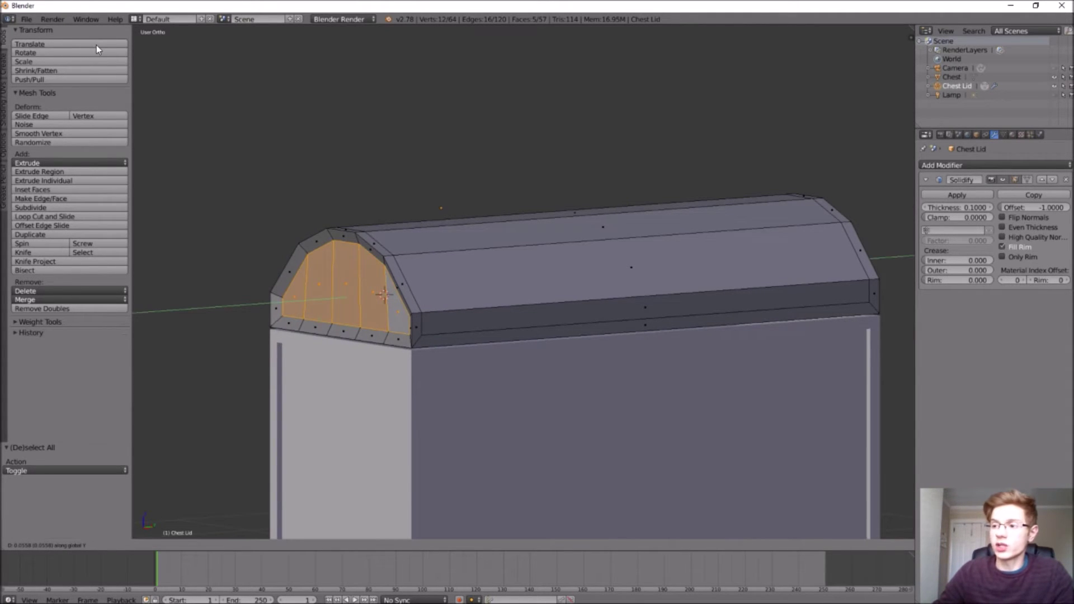
type(".05")
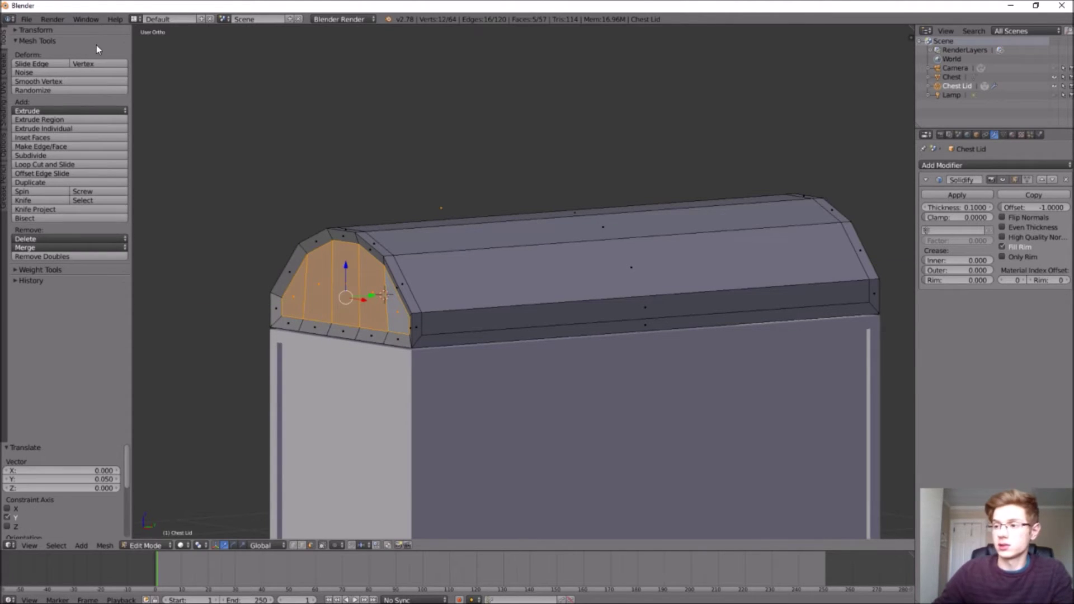
- Move the five inset faces on the opposite end of the Chest Lid inward by -0.05 along Y
key("KP_6")
key("KP_6")
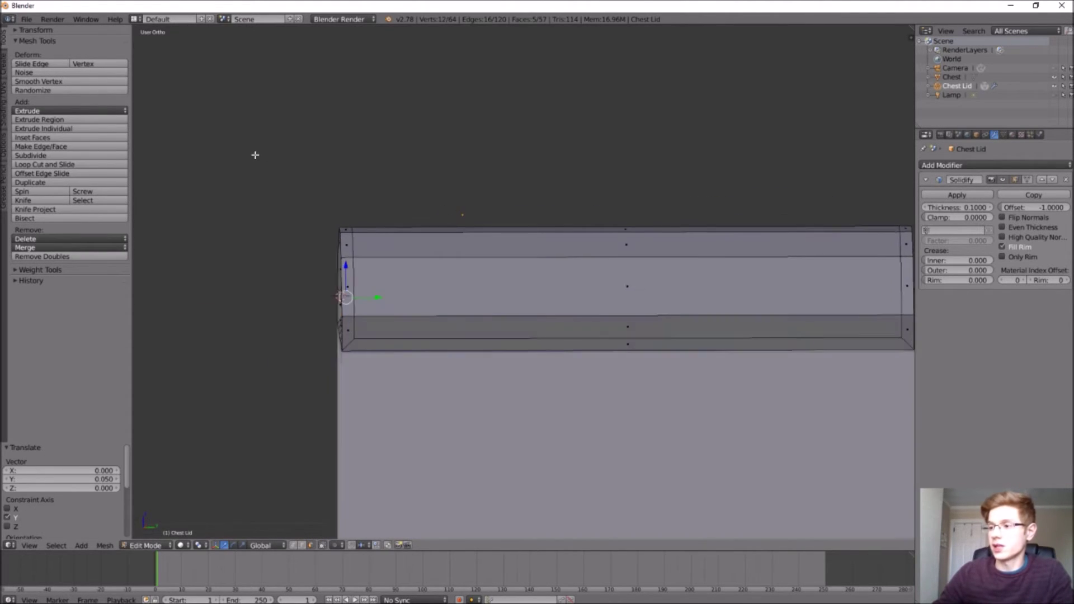
key("KP_4")
scroll(269, 156, "down", 4)
middle_click_drag(529, 227, 458, 272)
scroll(459, 271, "up", 2)
right_click(457, 280)
right_click(483, 276, "shift")
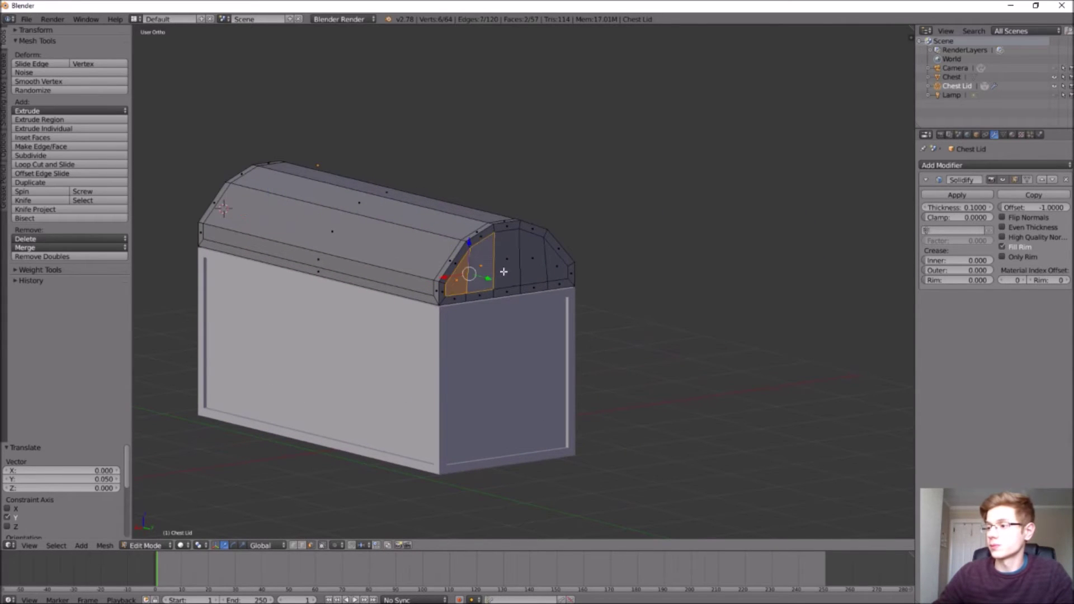
right_click(505, 272, "shift")
right_click(529, 267, "shift")
right_click(551, 267, "shift")
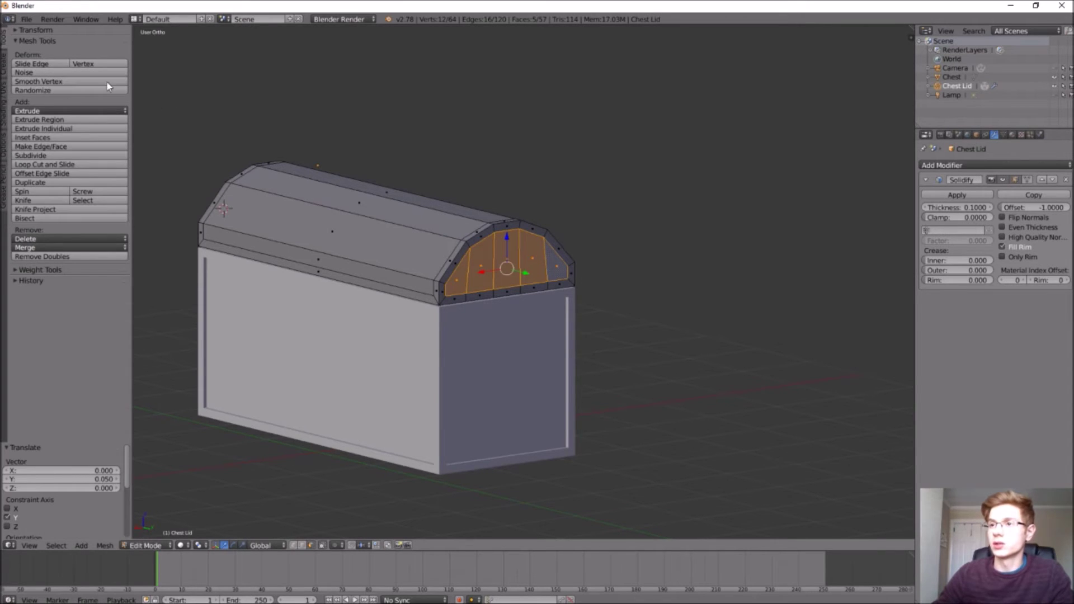
left_click(58, 29)
left_click(53, 43)
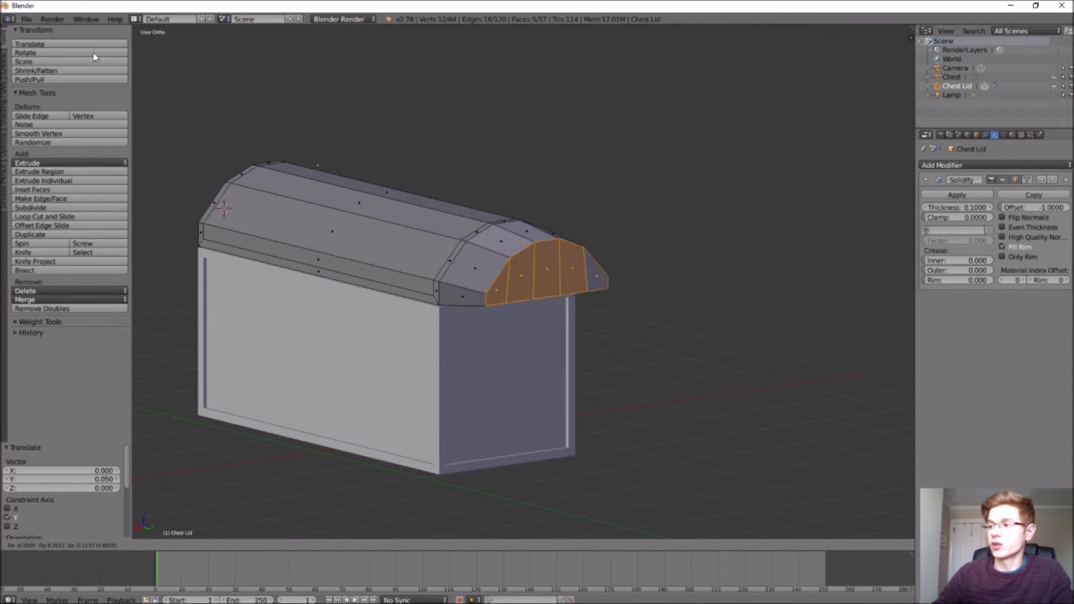
scroll(160, 99, "up", 3)
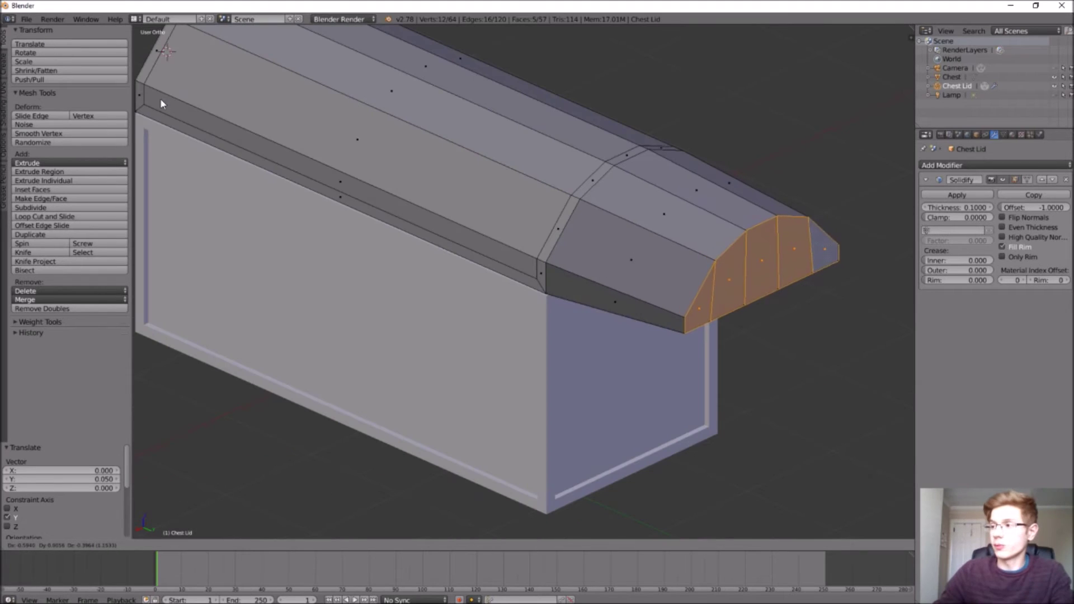
key("y")
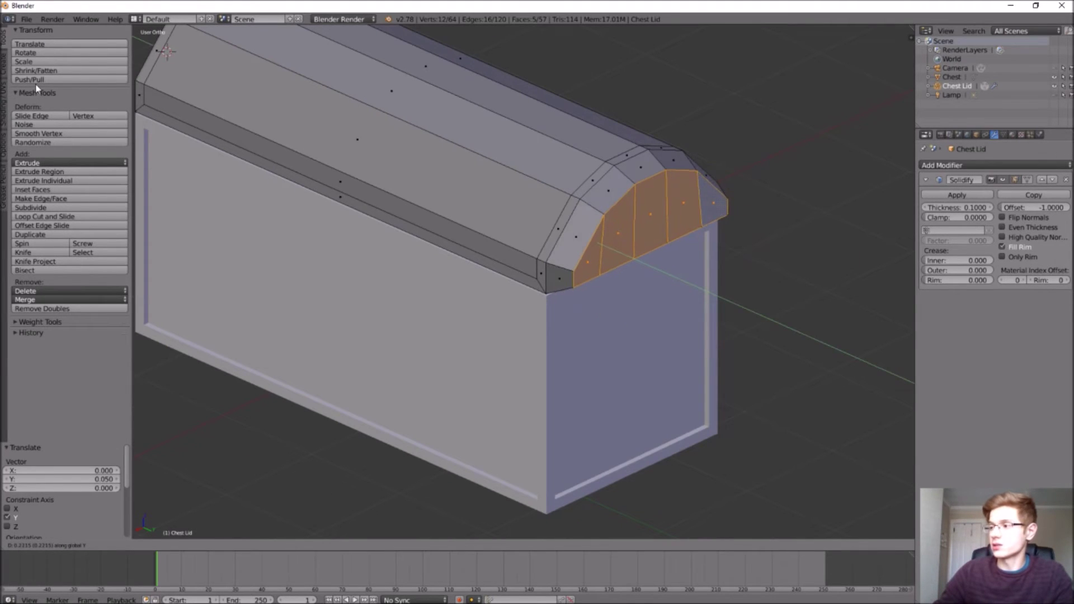
type("-0.05")
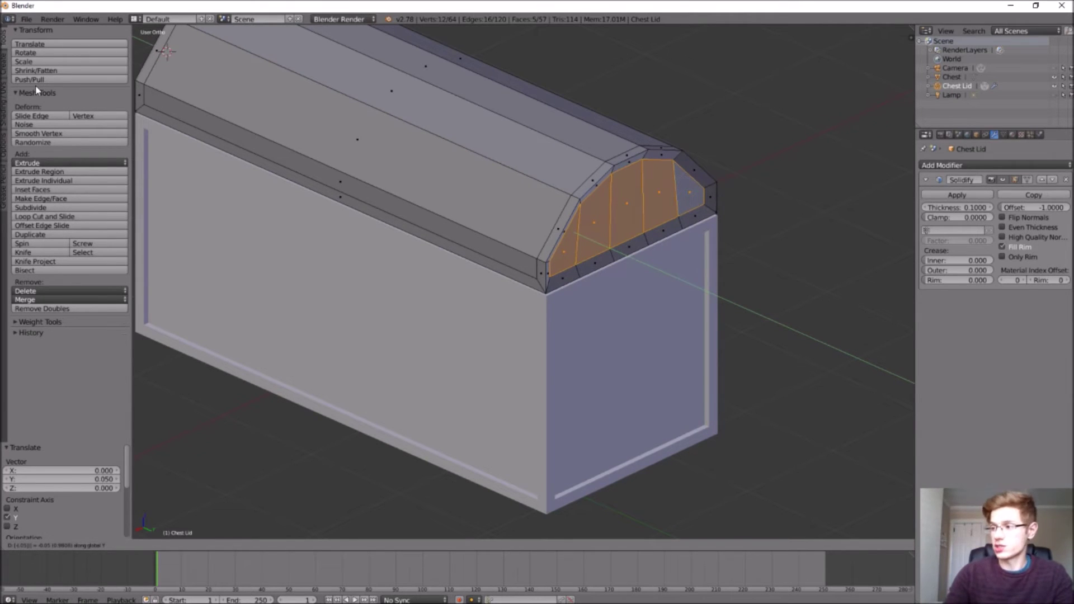
key("Return")
- Select only the seven inset faces running lengthwise over the Chest Lid and try scaling them down
scroll(157, 87, "down", 4)
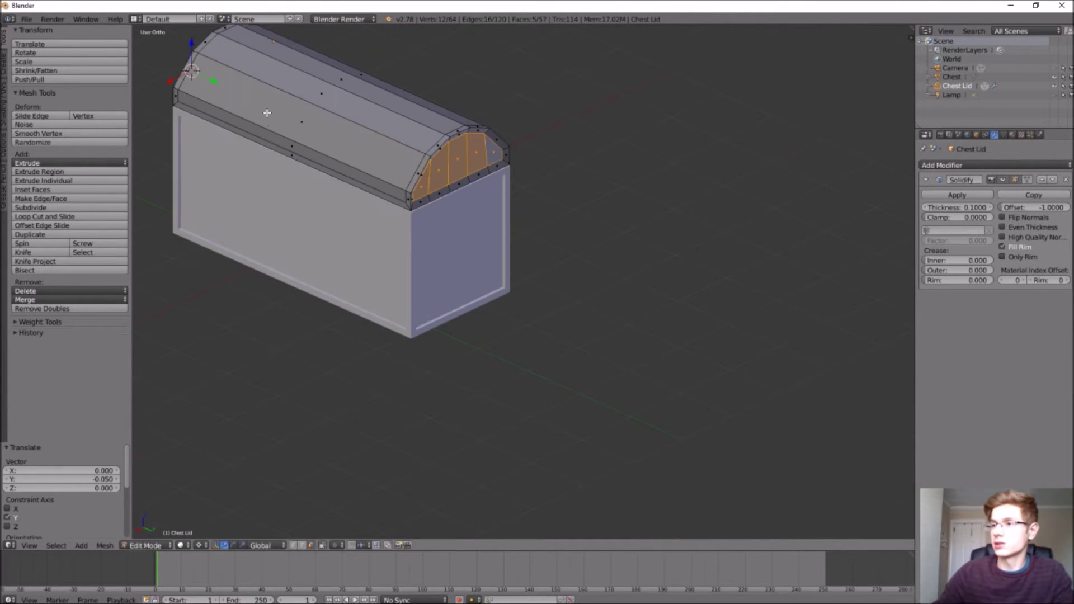
middle_click_drag(267, 112, 453, 225)
key("a")
key("ctrl+r")
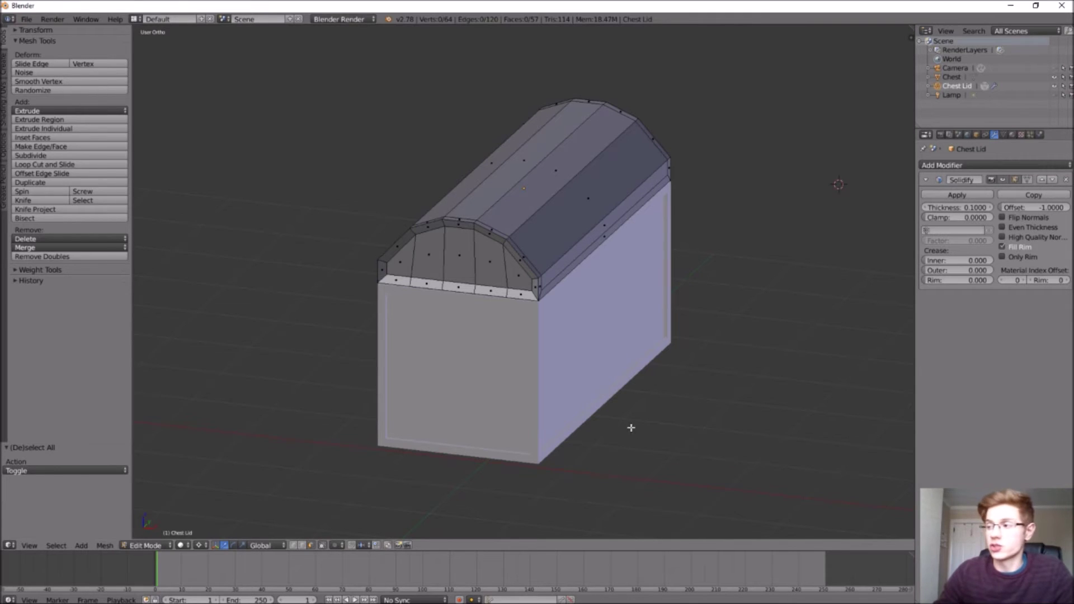
left_click(584, 246)
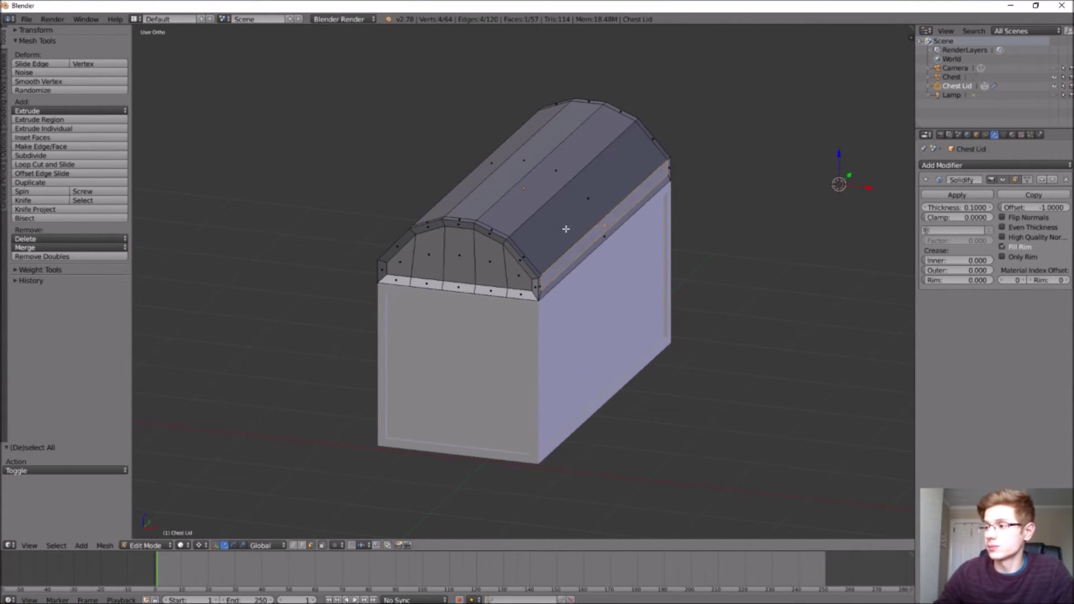
left_click(564, 226, "shift")
left_click(522, 187, "shift")
left_click(512, 178, "shift")
middle_click_drag(508, 175, 524, 208)
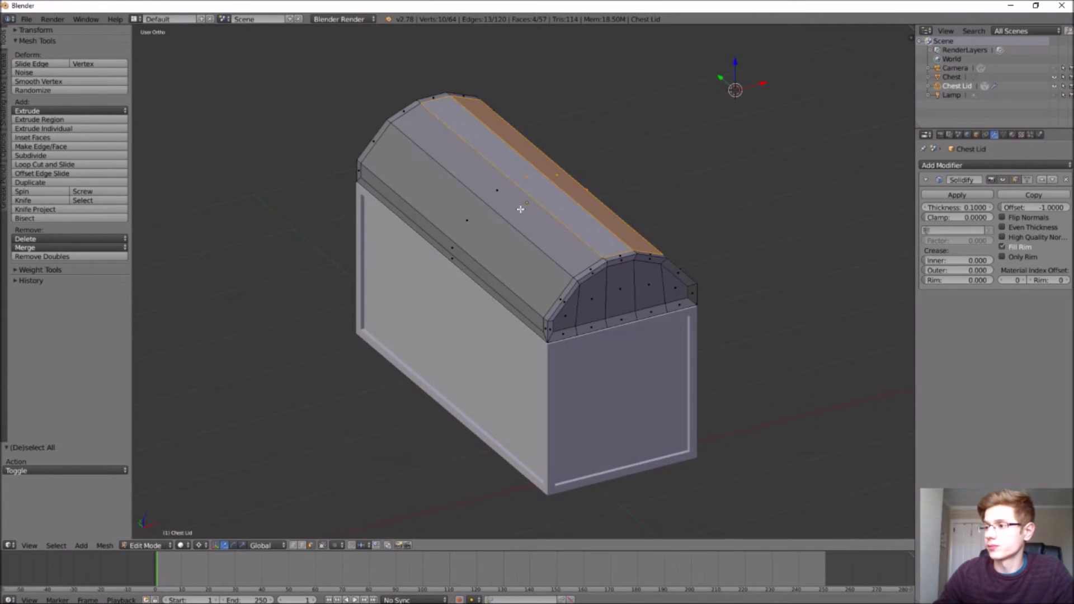
left_click(524, 208, "shift")
left_click(499, 237, "shift")
left_click(470, 258, "shift")
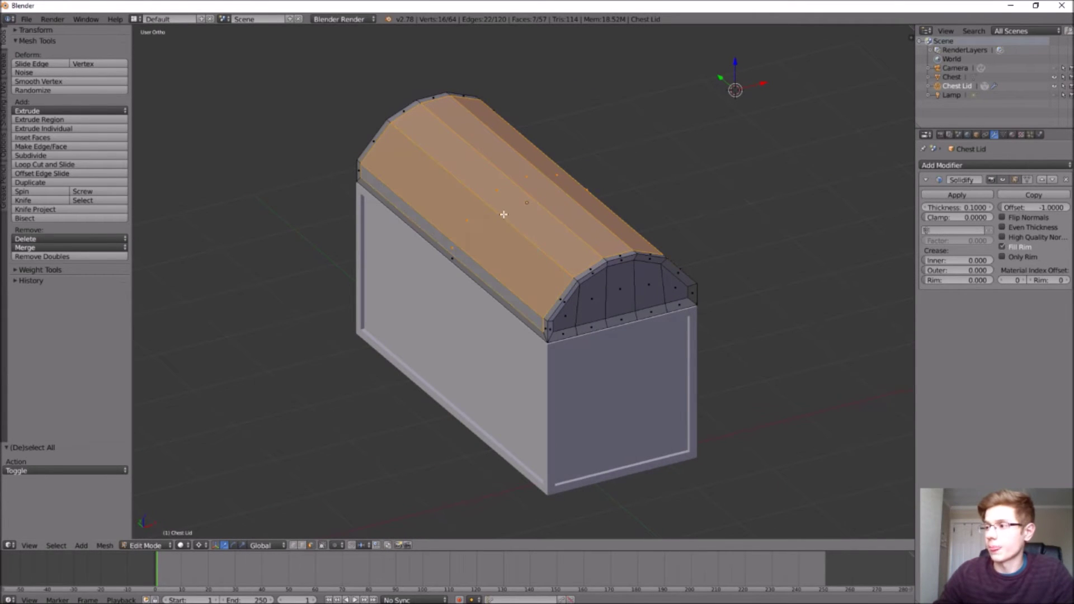
key("s")
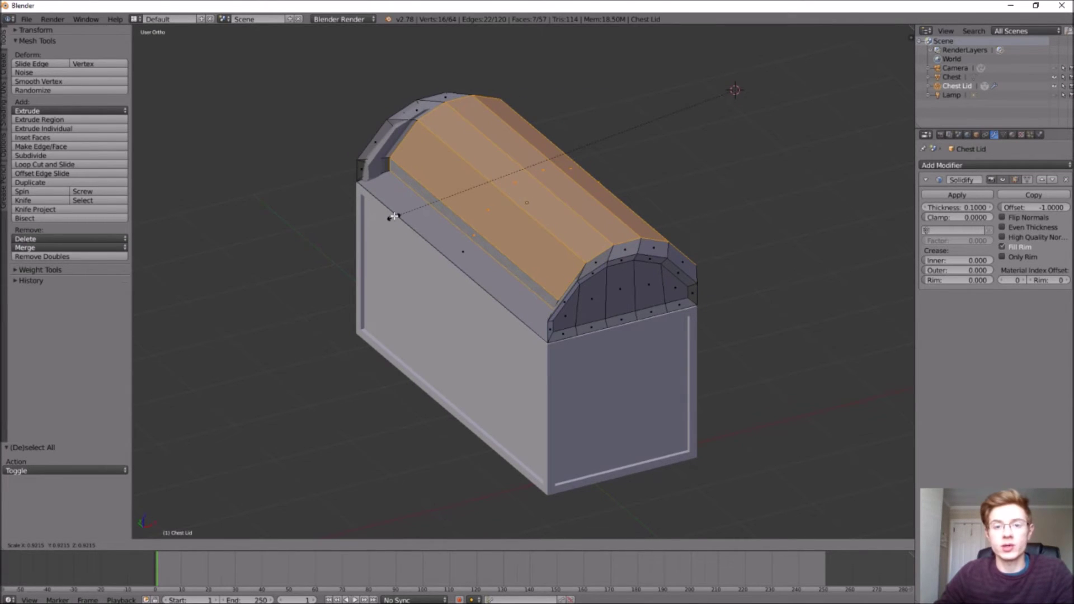
key("Escape")
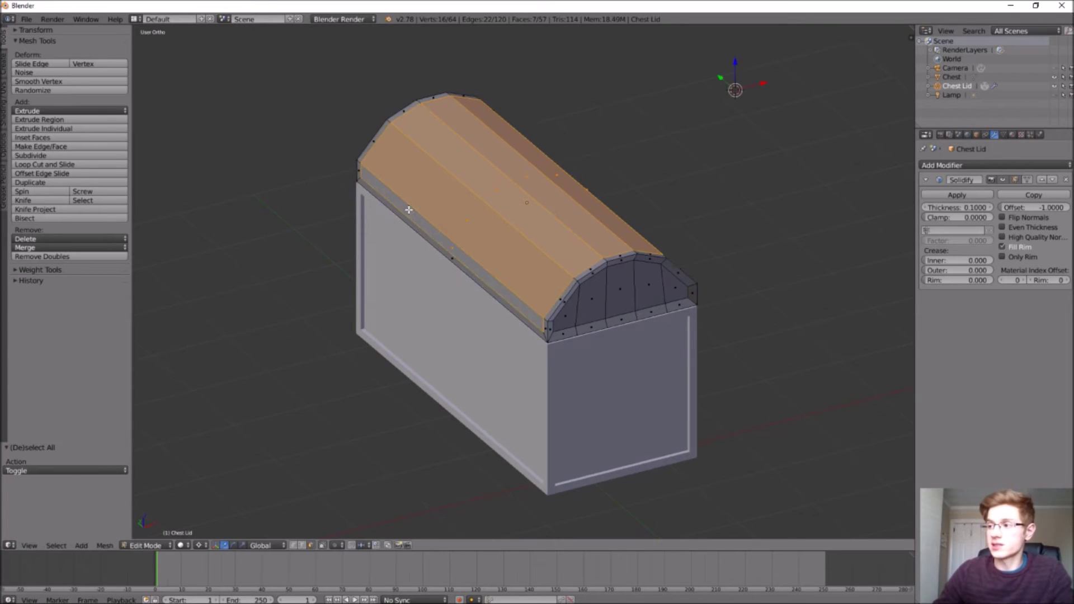
- Switch the Chest Lid to Object Mode and set its origin to its center of mass
middle_click_drag(583, 181, 729, 153)
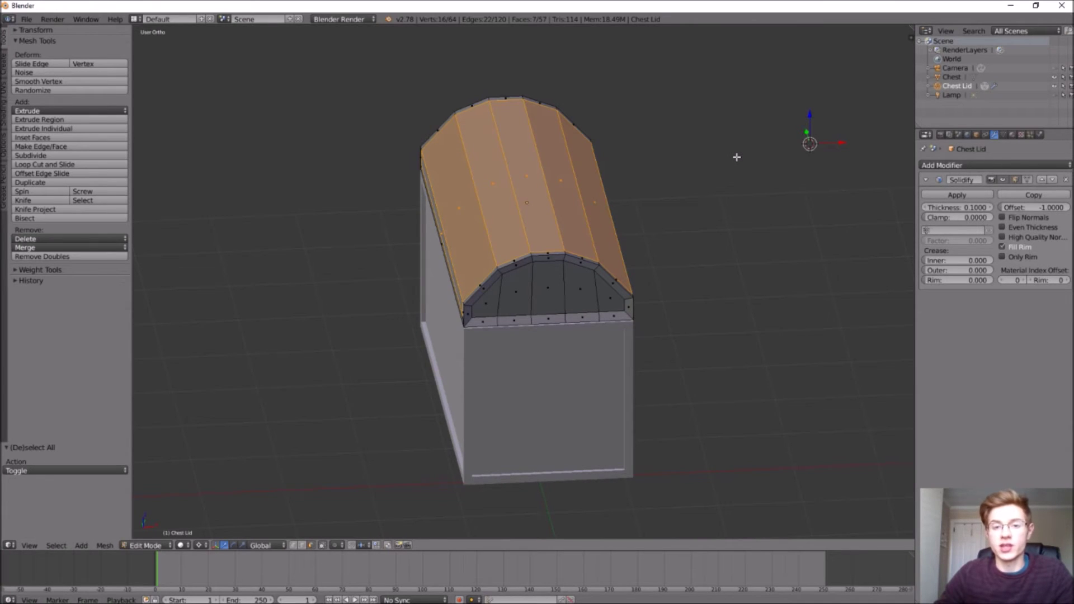
left_click(143, 546)
left_click(148, 535)
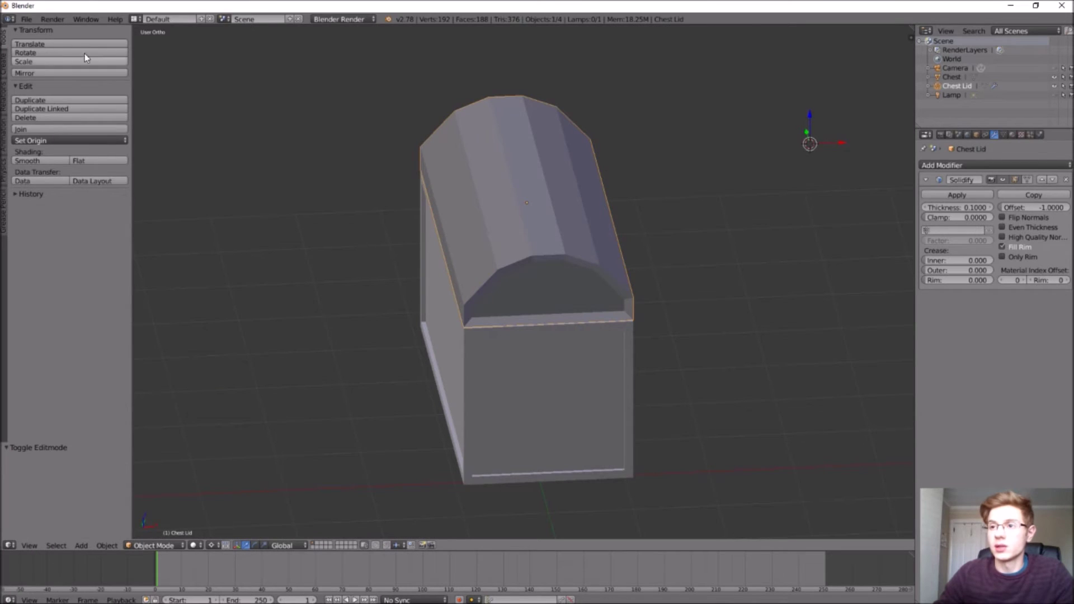
left_click(47, 141)
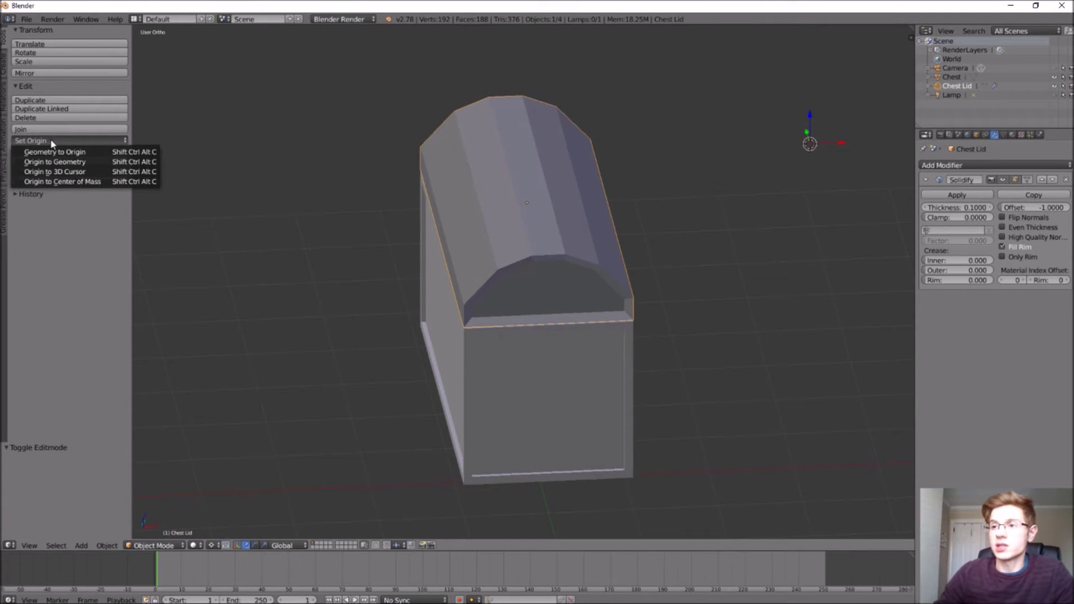
left_click(61, 181)
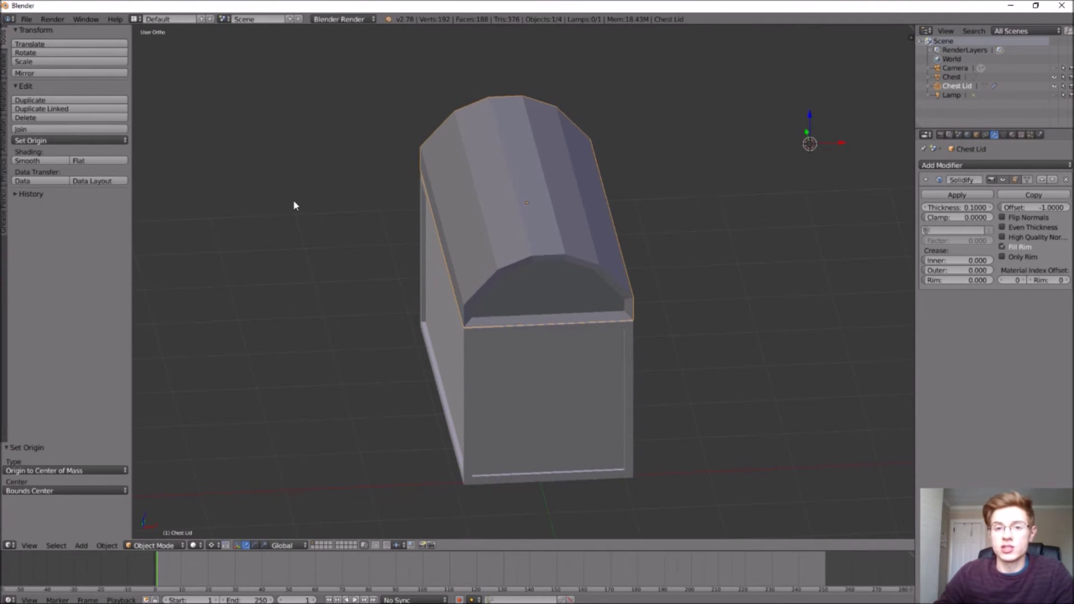
- Put the Chest Lid in Edit Mode and snap the 3D cursor to its seven selected lengthwise faces
left_click(171, 547)
left_click(165, 526)
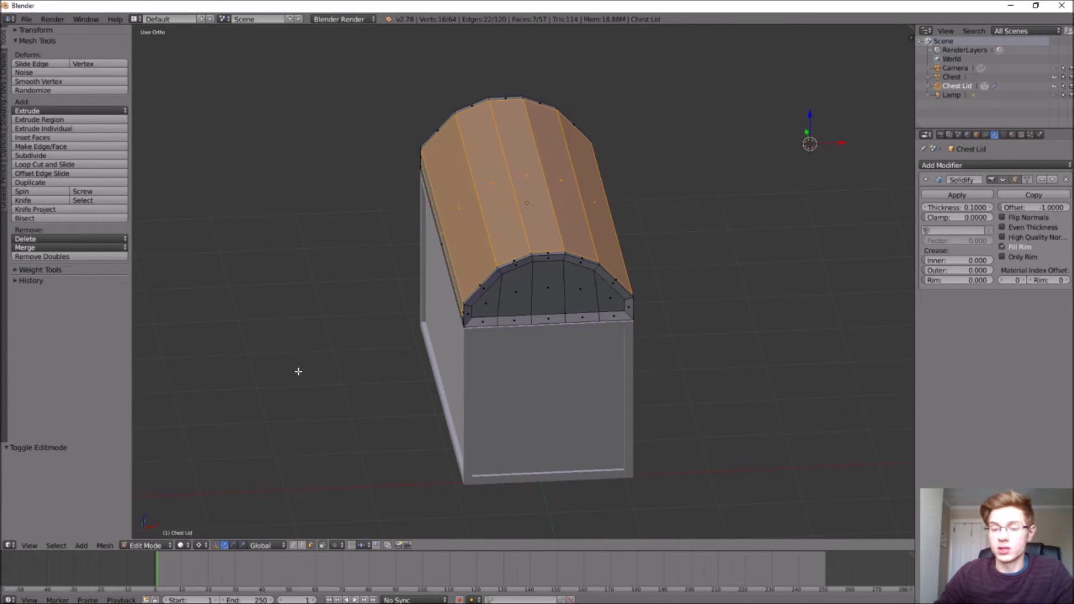
key("shift+s")
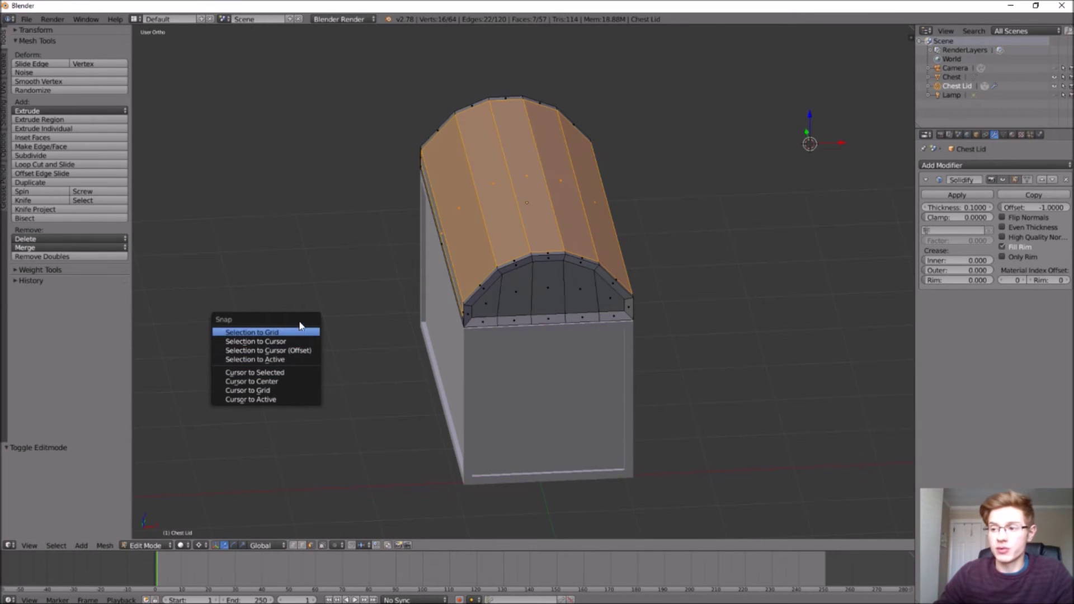
left_click(300, 372)
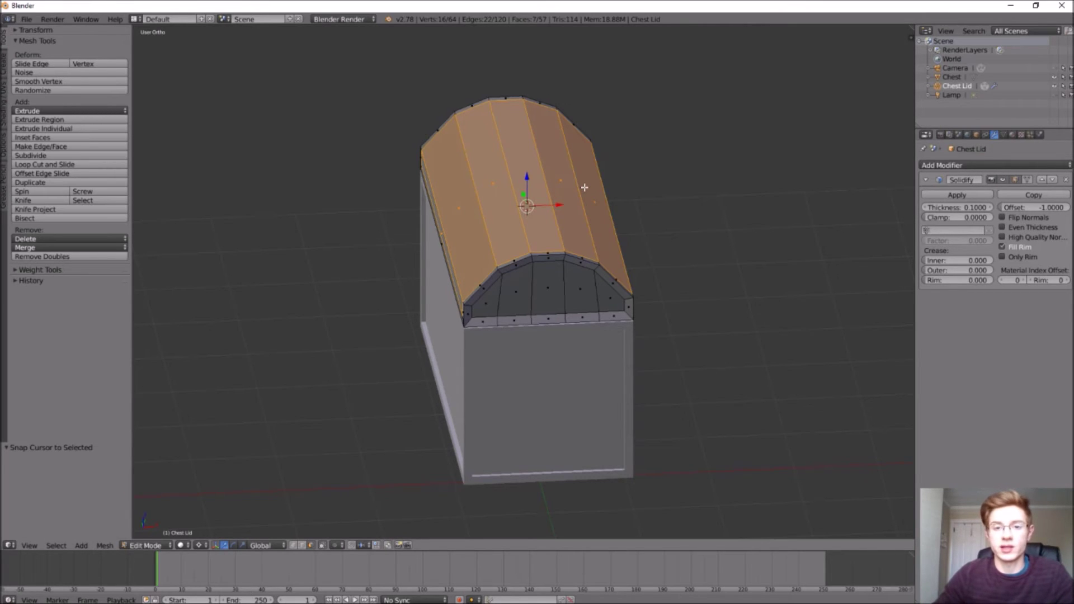
- Scale the seven lengthwise faces of the Chest Lid by 0.95 and clear the selection
middle_click_drag(278, 269, 302, 264)
key("s")
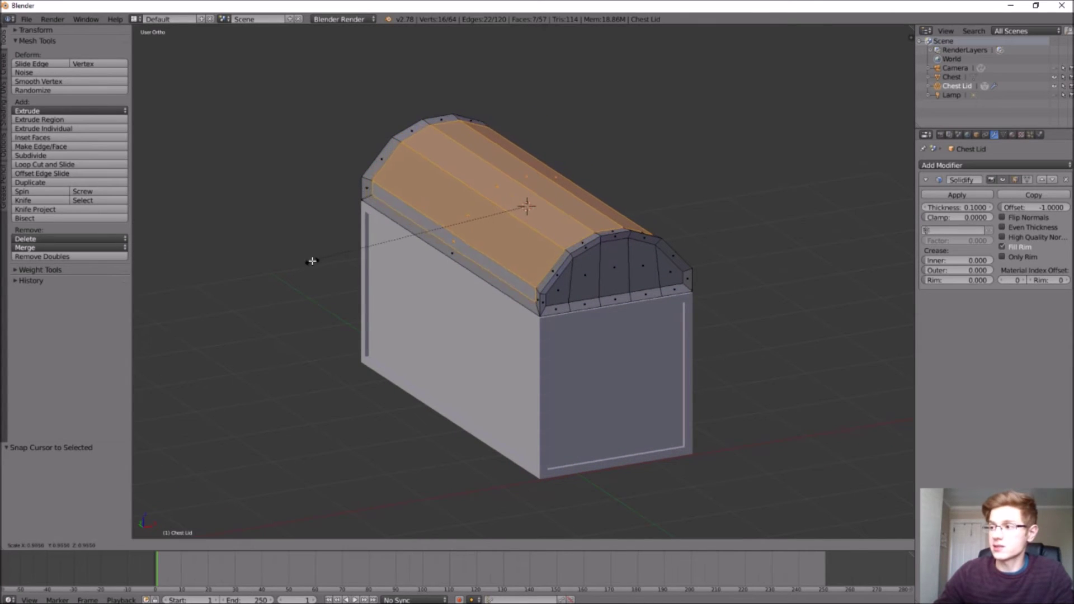
type(".95")
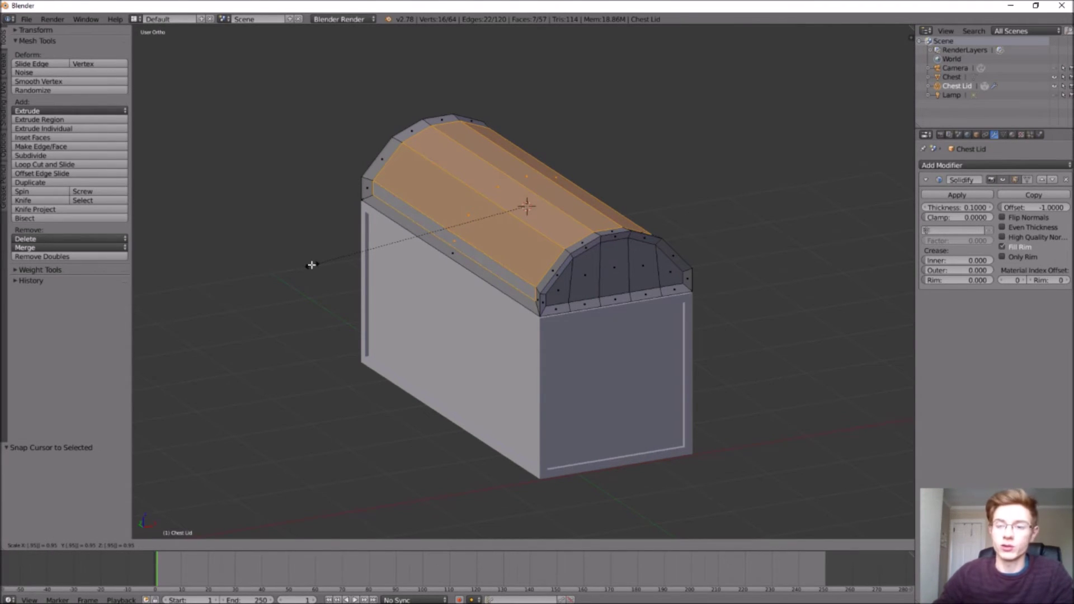
key("Return")
middle_click_drag(312, 267, 239, 276)
key("a")
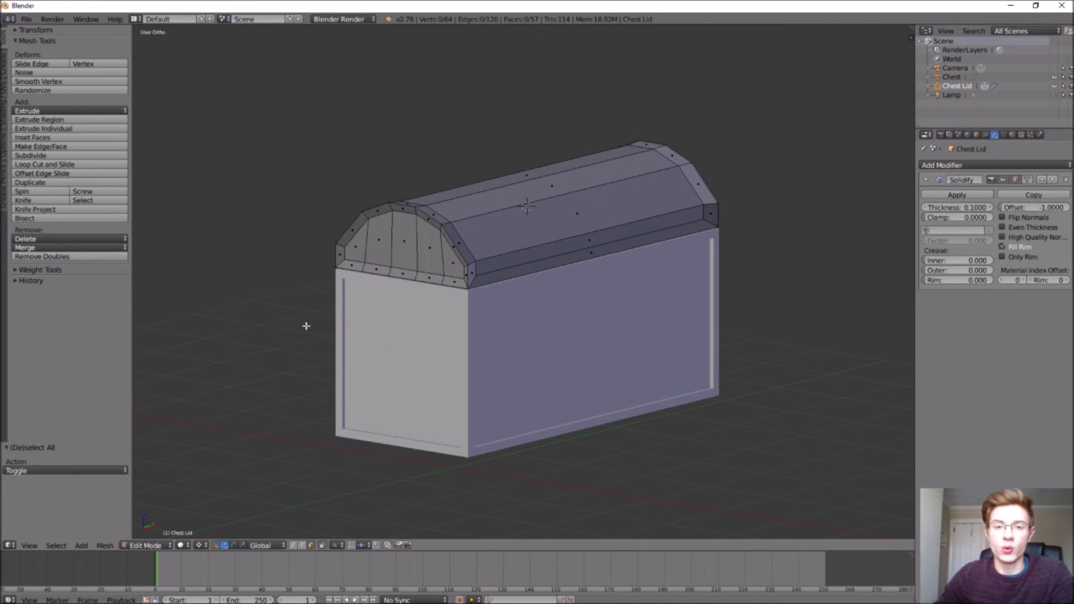
- Return to Object Mode, add a cube at the 3D cursor and move it along X out beside the chest's long side
middle_click_drag(306, 325, 336, 326)
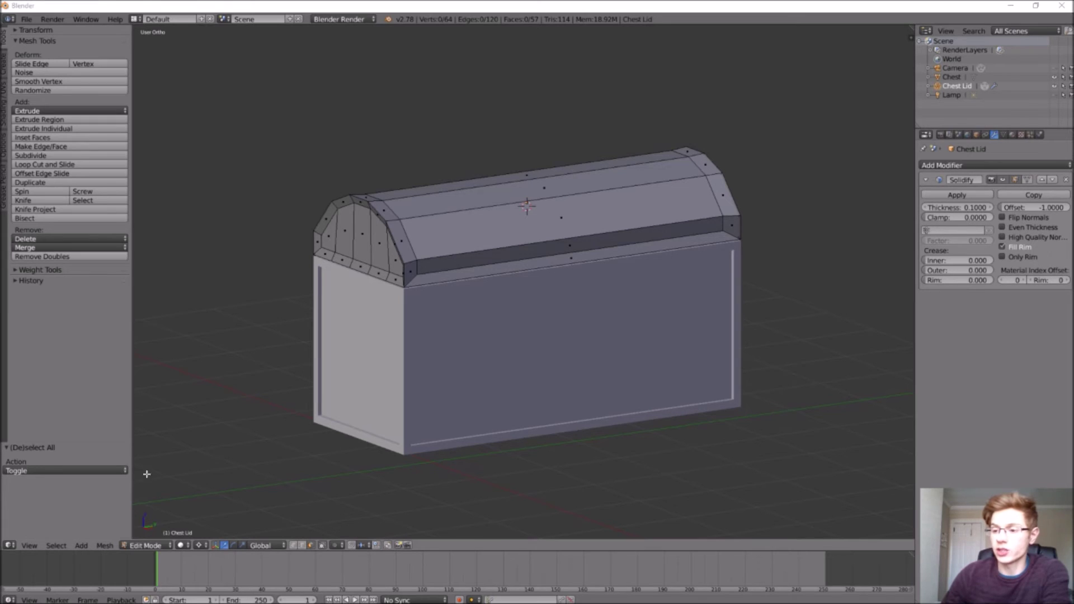
left_click(143, 546)
left_click(144, 538)
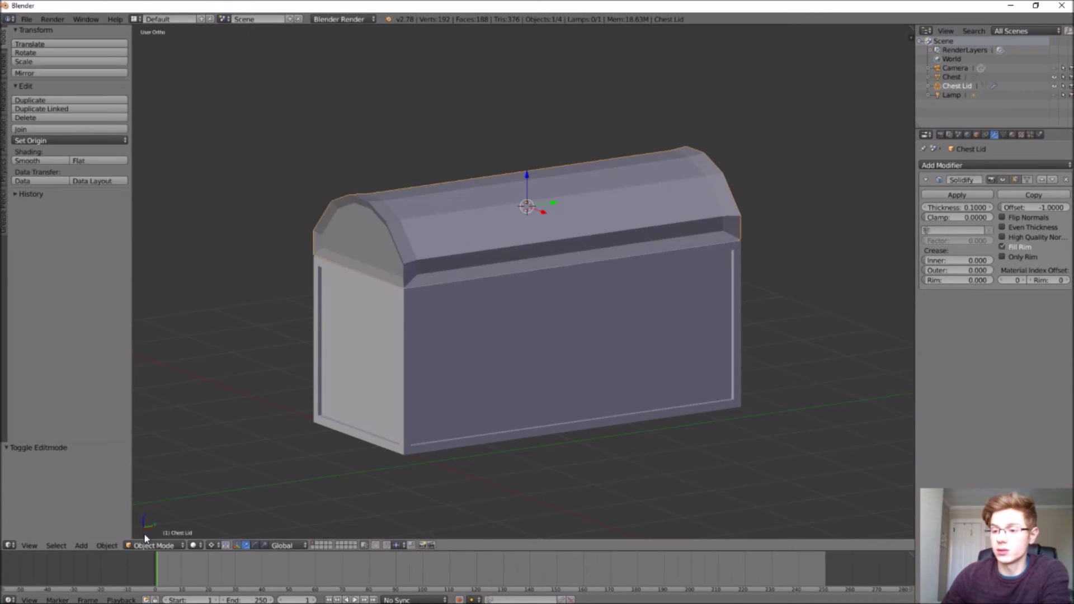
left_click(82, 545)
mouse_move(93, 533)
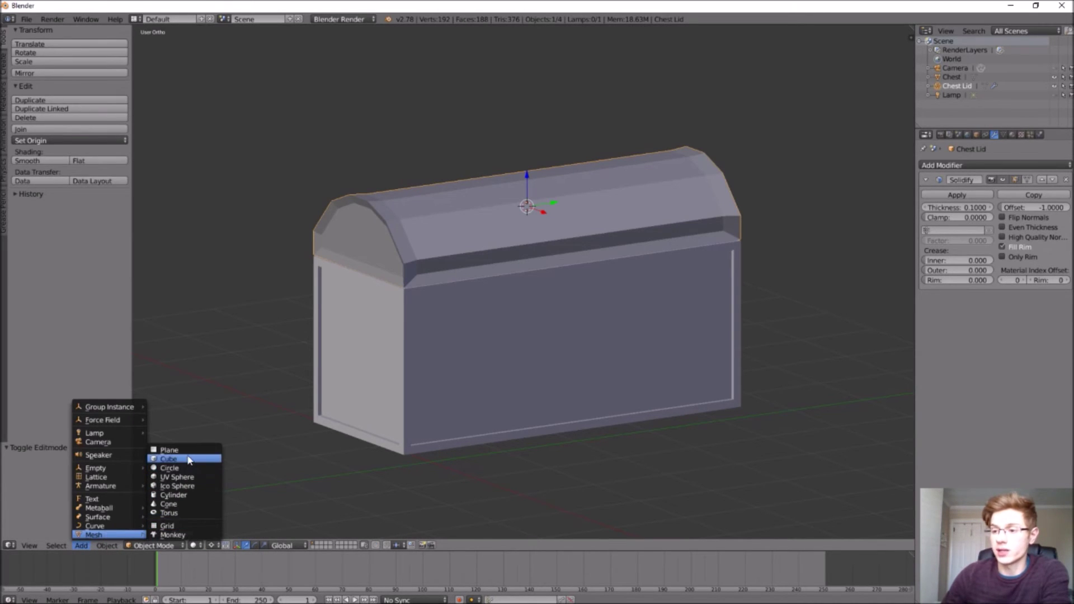
left_click(168, 458)
key("g")
key("x")
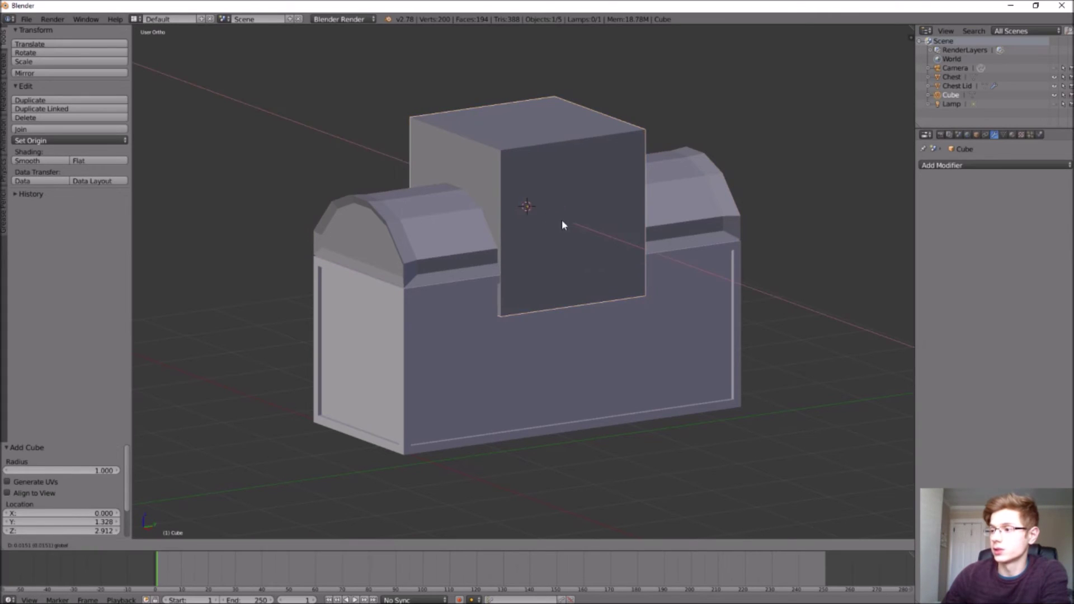
left_click(648, 275)
key("Tab")
key("Tab")
middle_click_drag(645, 271, 702, 265)
- Select the whole new cube in Edit Mode and scale it down to about 0.289
left_click(148, 546)
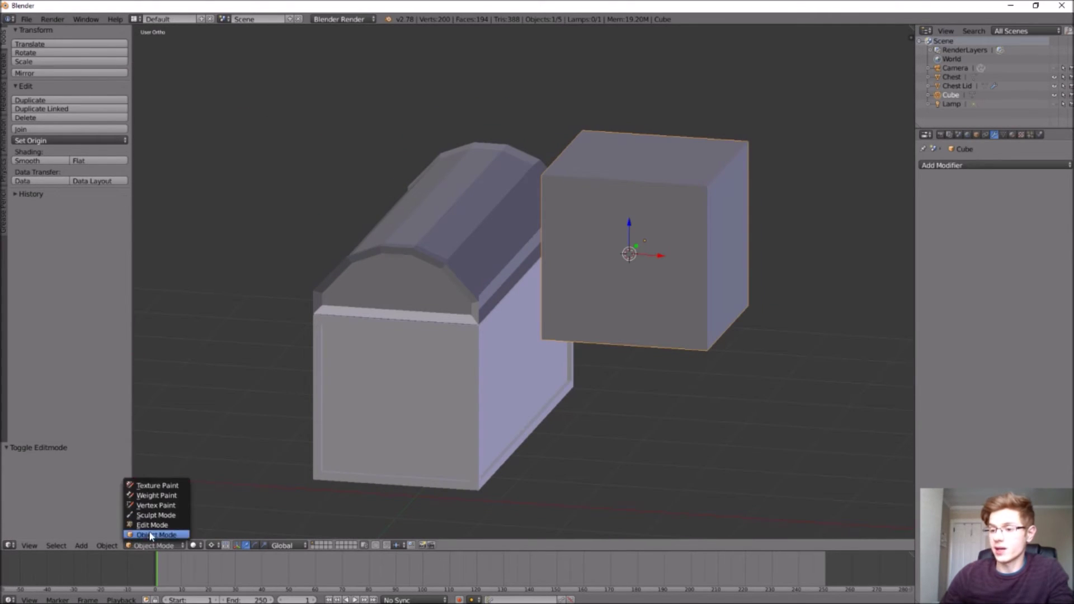
left_click(148, 534)
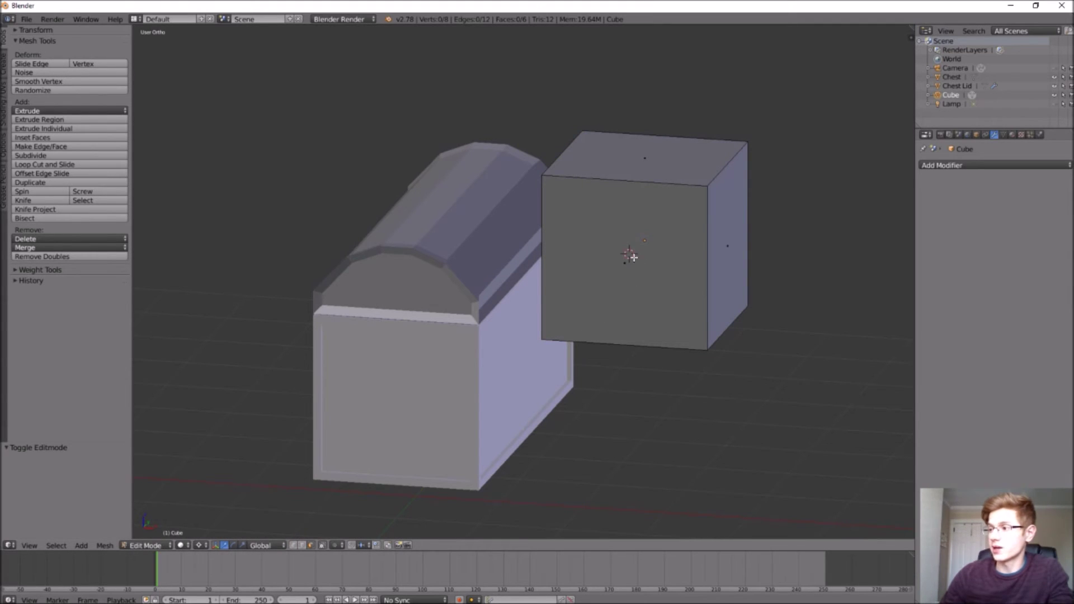
middle_click_drag(715, 364, 710, 355)
key("b")
left_click_drag(758, 382, 537, 120)
key("z")
key("b")
mouse_move(789, 390)
left_mouse_down()
mouse_move(676, 230)
mouse_move(532, 101)
left_mouse_up()
middle_click_drag(569, 150, 565, 182)
key("z")
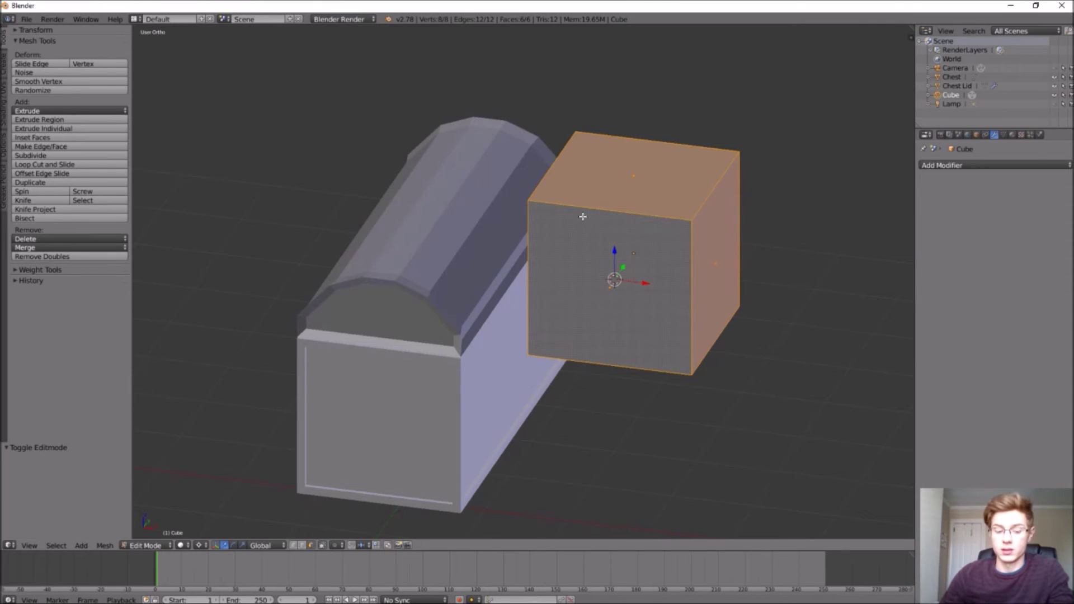
key("s")
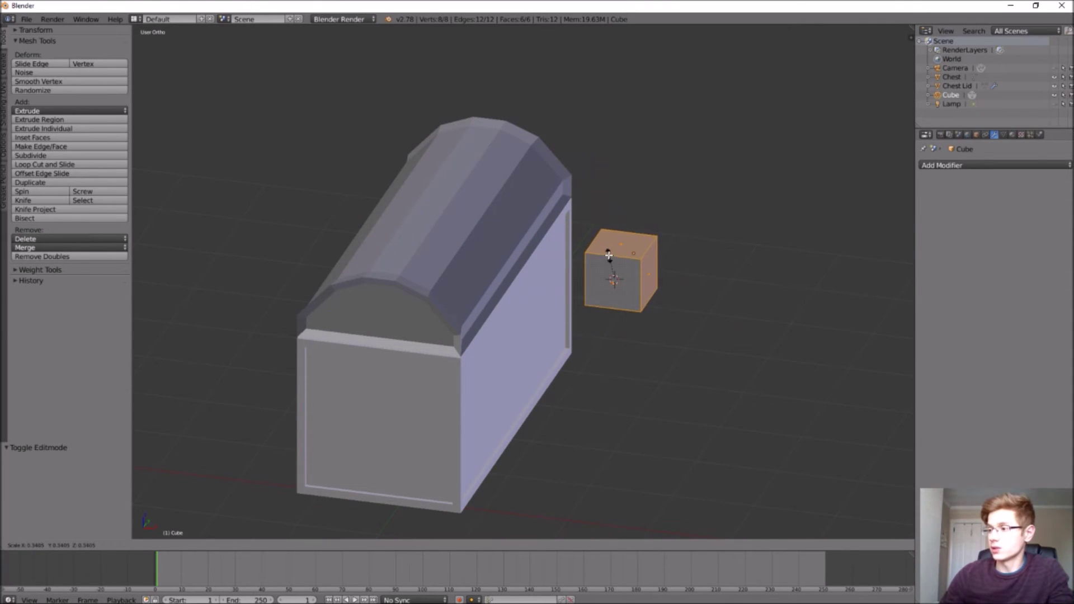
left_click(611, 258)
- Move the small cube along X into the chest's long side and shift its outer face along X to leave a thin latch plate
key("g")
key("x")
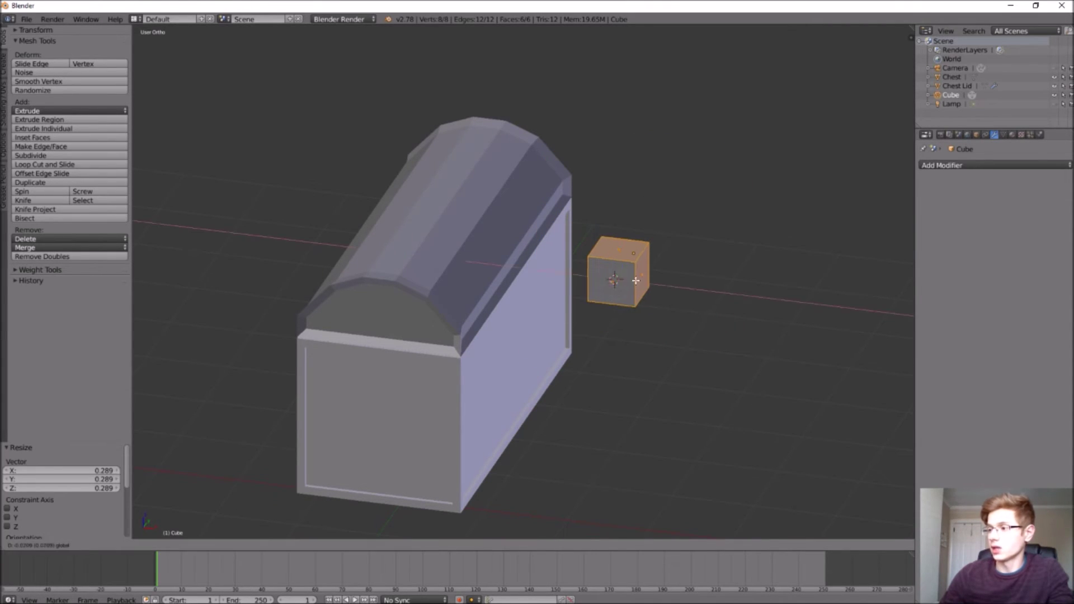
left_click(496, 272)
middle_click_drag(492, 271, 599, 304)
right_click(539, 270)
key("g")
key("x")
left_click(596, 307)
key("g")
key("x")
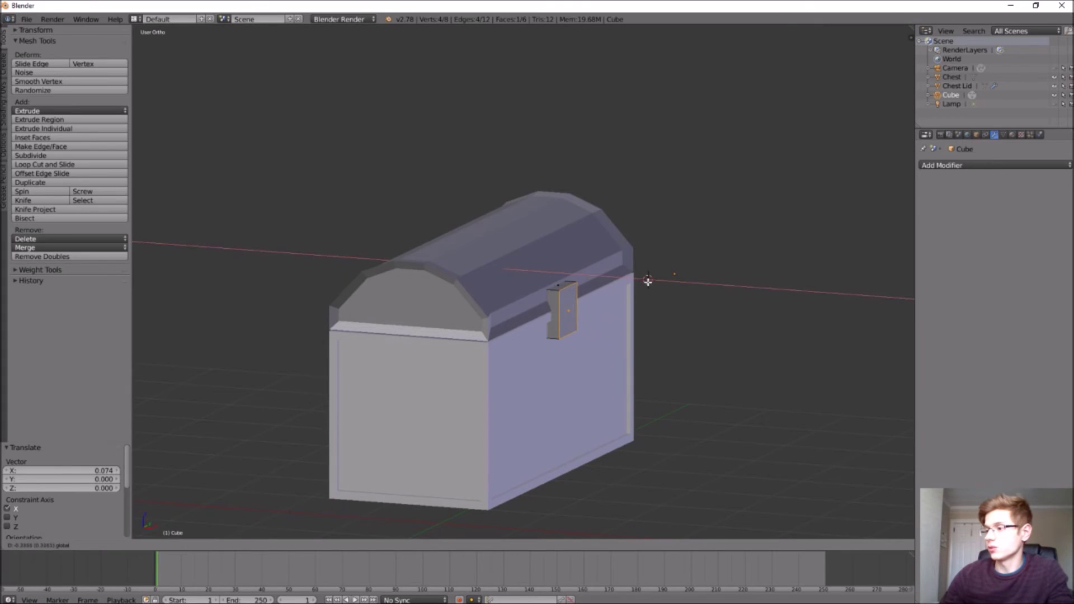
left_click(647, 280)
- Move the latch plate's side face along Y to adjust the plate's width
key("Tab")
middle_click_drag(553, 306, 591, 301)
scroll(591, 300, "up", 3)
key("Tab")
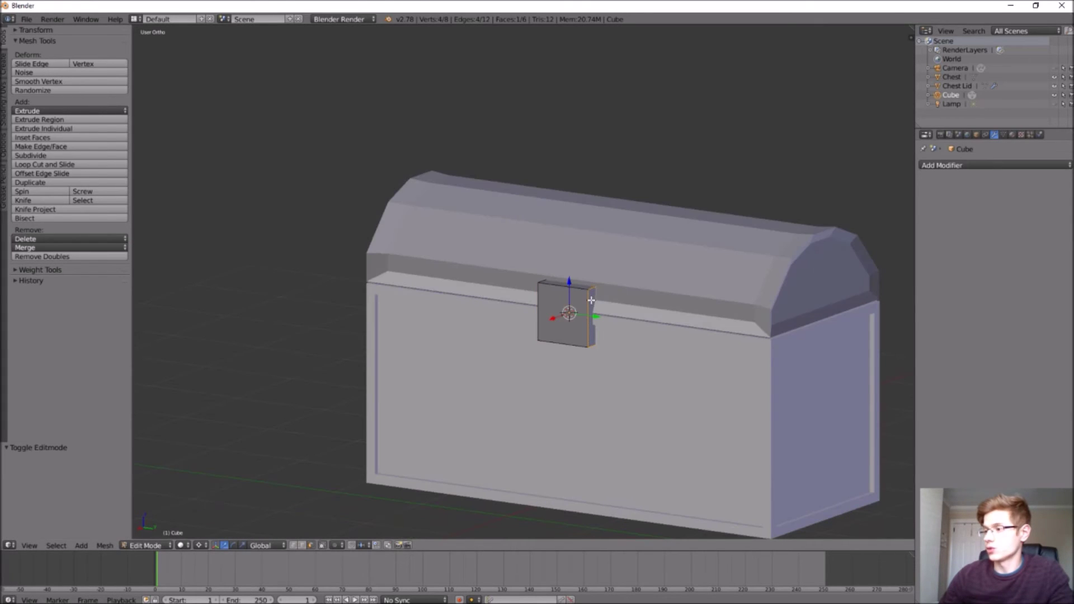
key("g")
key("y")
left_click(576, 313)
- Try adding two vertical loop cuts to the latch plate and tapering its lower end
middle_click_drag(576, 314, 572, 286)
key("a")
scroll(572, 285, "up", 3)
key("z")
key("z")
key("ctrl+r")
scroll(565, 347, "up", 1)
left_click(565, 348)
right_click(568, 162)
key("z")
mouse_move(569, 163)
middle_mouse_down()
mouse_move(628, 165)
mouse_move(611, 128)
mouse_move(546, 222)
mouse_move(625, 255)
mouse_move(593, 291)
middle_mouse_up()
key("z")
left_click(146, 545)
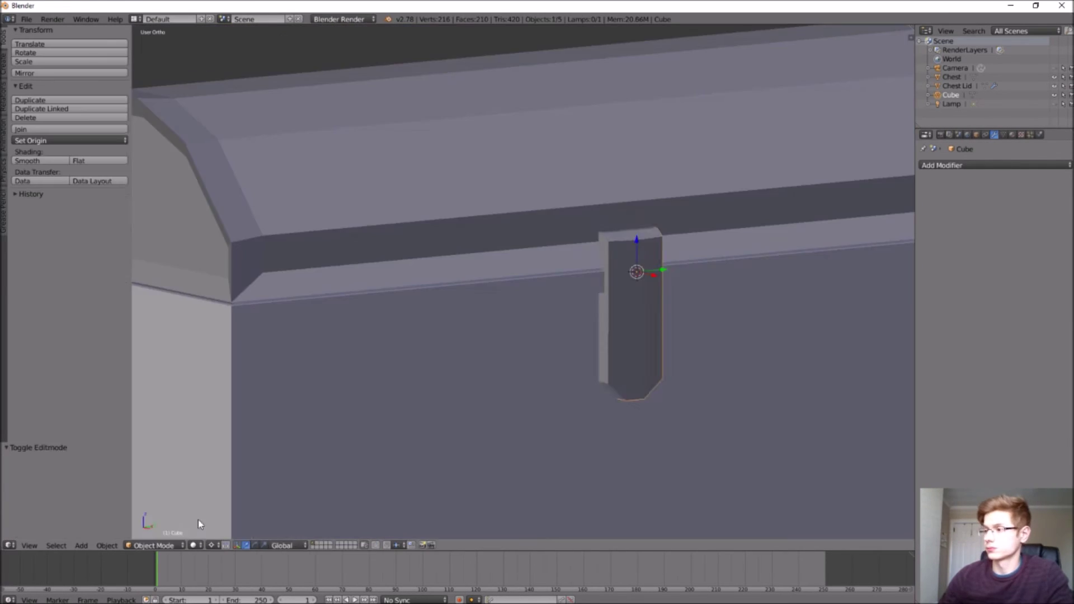
left_click(147, 529)
key("a")
key("Tab")
key("z")
middle_click_drag(530, 376, 642, 232)
key("z")
scroll(571, 269, "down", 4)
scroll(587, 209, "up", 5)
scroll(602, 252, "up", 3)
key("z")
key("ctrl+r")
key("Escape")
right_click(587, 189)
middle_click_drag(587, 188, 654, 271)
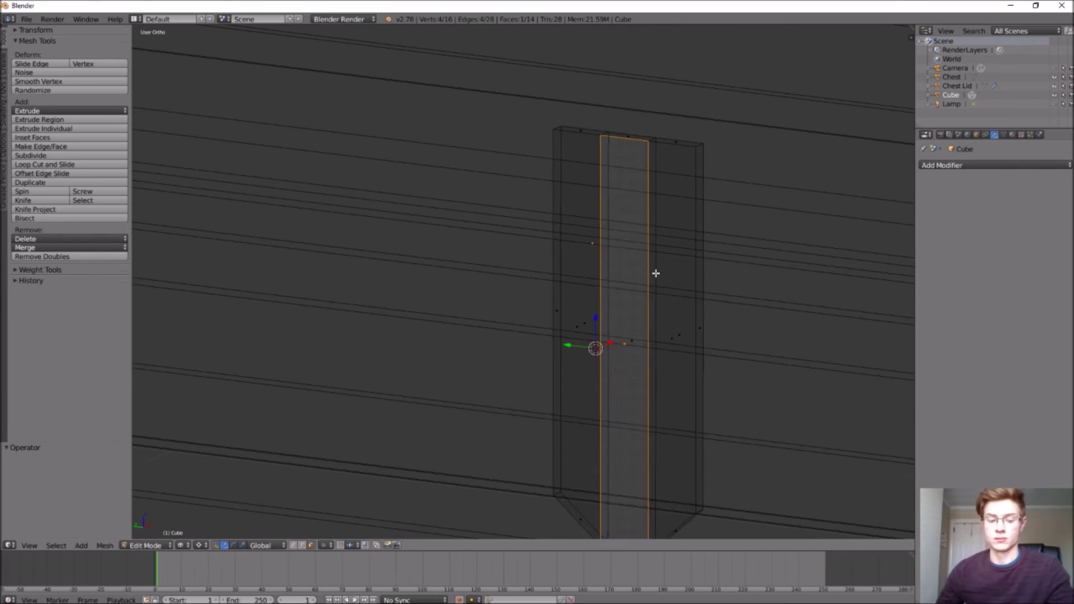
key("a")
key("k")
left_click(552, 273)
key("Escape")
scroll(514, 220, "down", 3)
scroll(568, 158, "up", 3)
key("z")
middle_click_drag(568, 158, 692, 266)
scroll(691, 266, "down", 3)
scroll(692, 266, "up", 3)
- Add four vertical loop cuts to the wide latch plate and move its lower edges along Z to form a rounded bottom
key("ctrl+r")
left_click(575, 233)
scroll(587, 251, "down", 2)
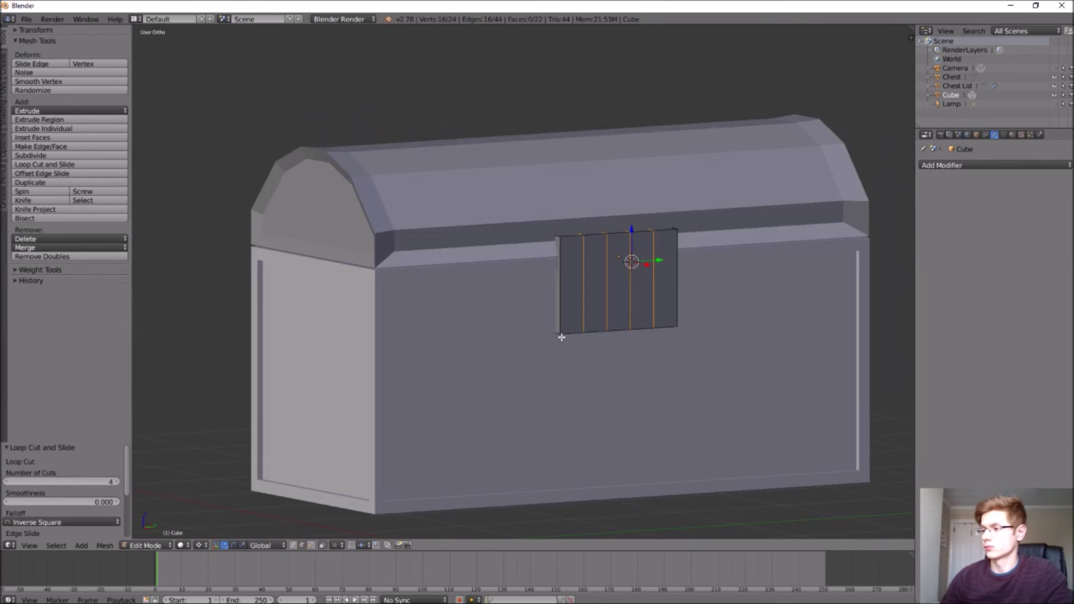
scroll(625, 254, "up", 3)
key("g")
key("z")
left_click(625, 255)
middle_click_drag(626, 255, 724, 312)
key("a")
key("a")
key("a")
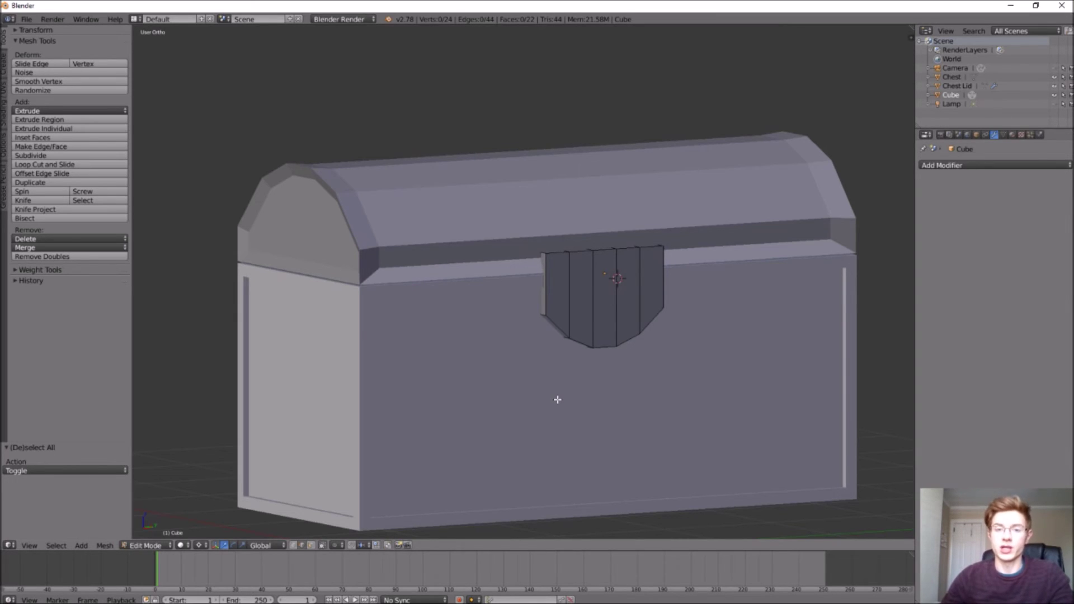
- Return to Object Mode, add another cube at the 3D cursor and scale it by about -0.218
left_click(143, 544)
left_click(144, 535)
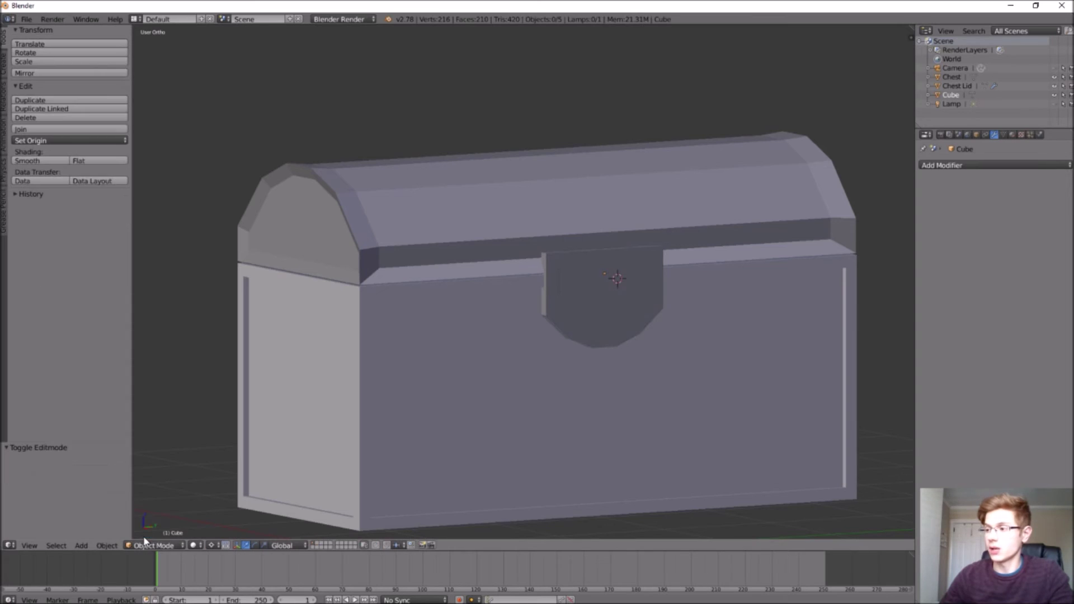
left_click(79, 548)
mouse_move(88, 536)
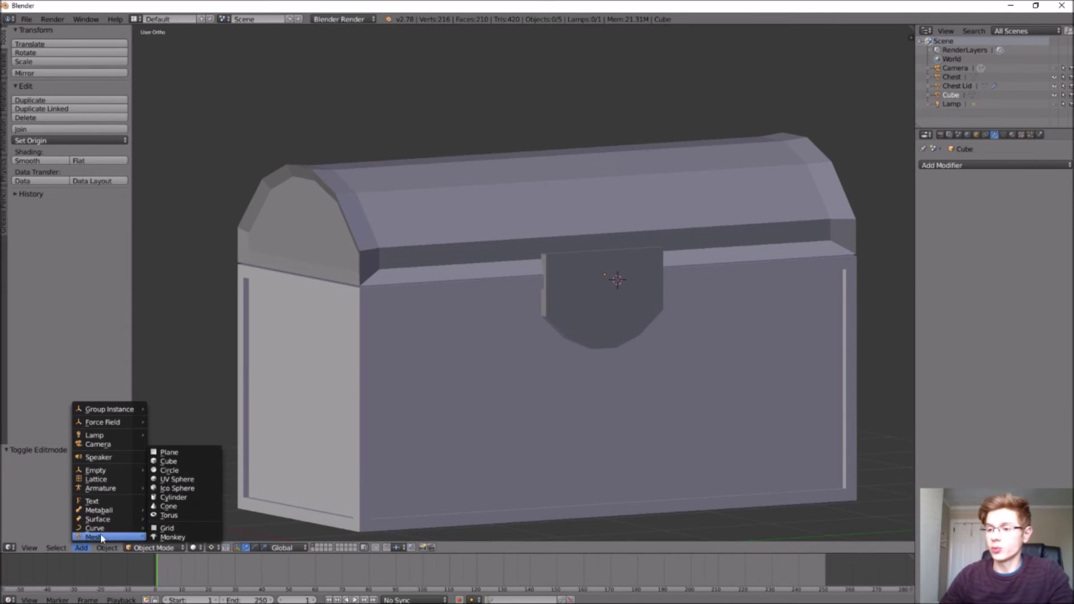
left_click(169, 462)
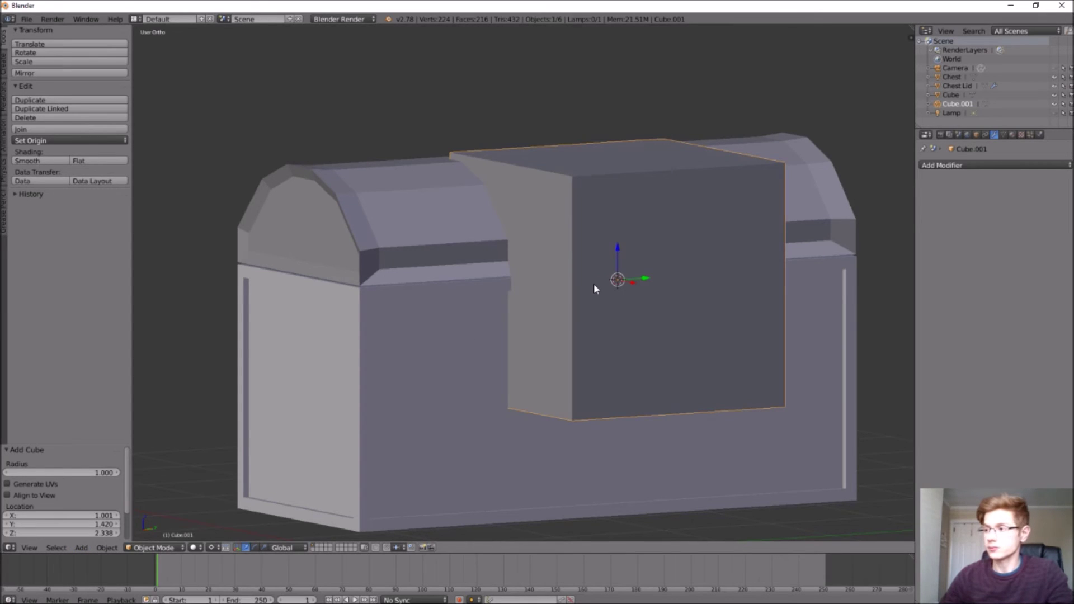
key("s")
left_click(622, 283)
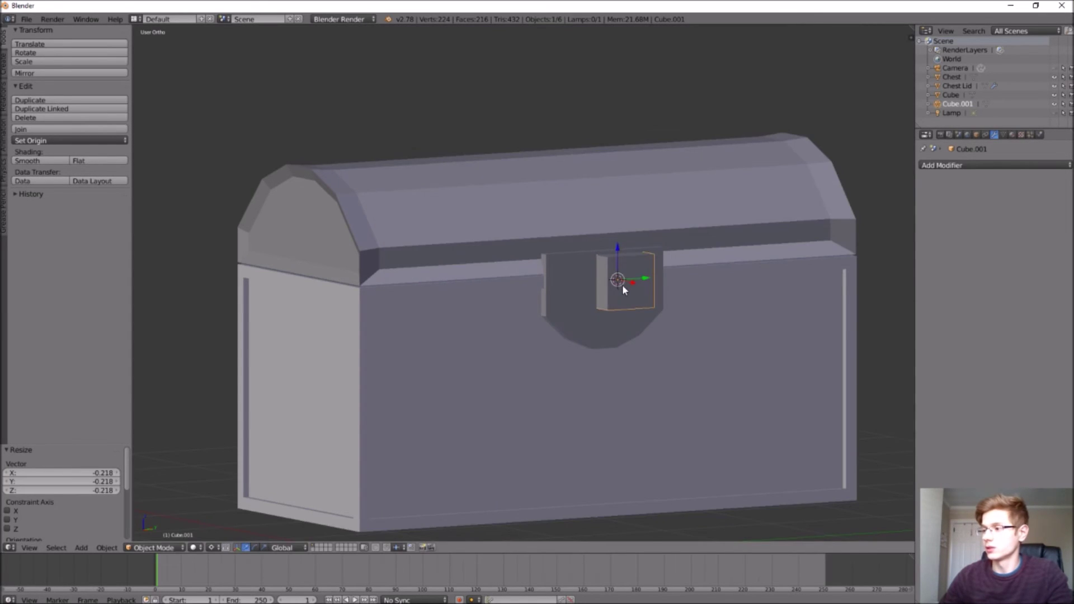
- Move the second cube's geometry about -0.128 along Y and -0.124 along Z over the latch plate
key("KP_1")
left_click(144, 550)
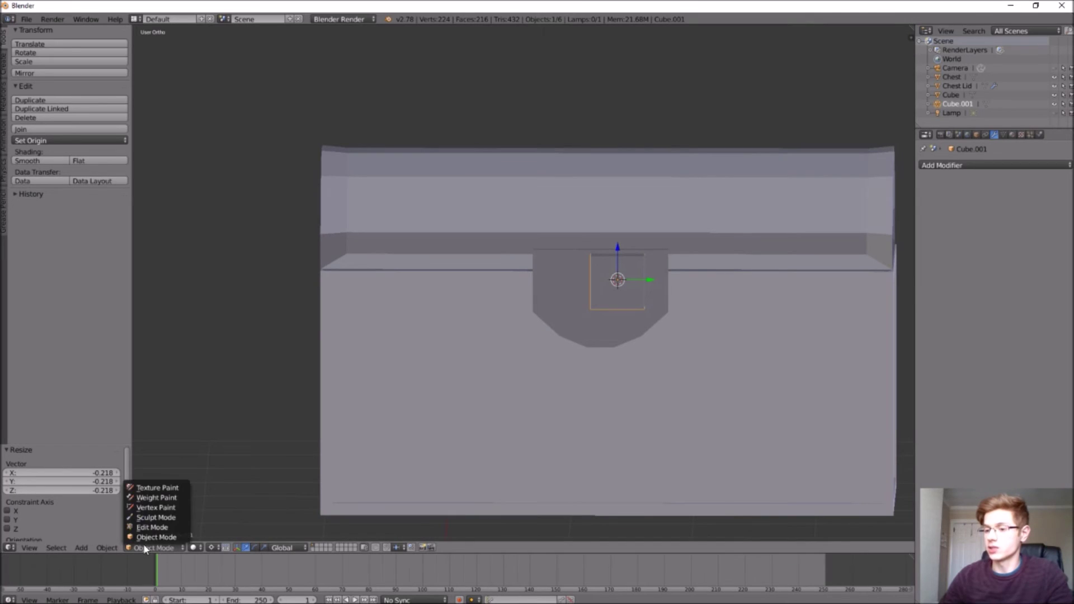
left_click(149, 527)
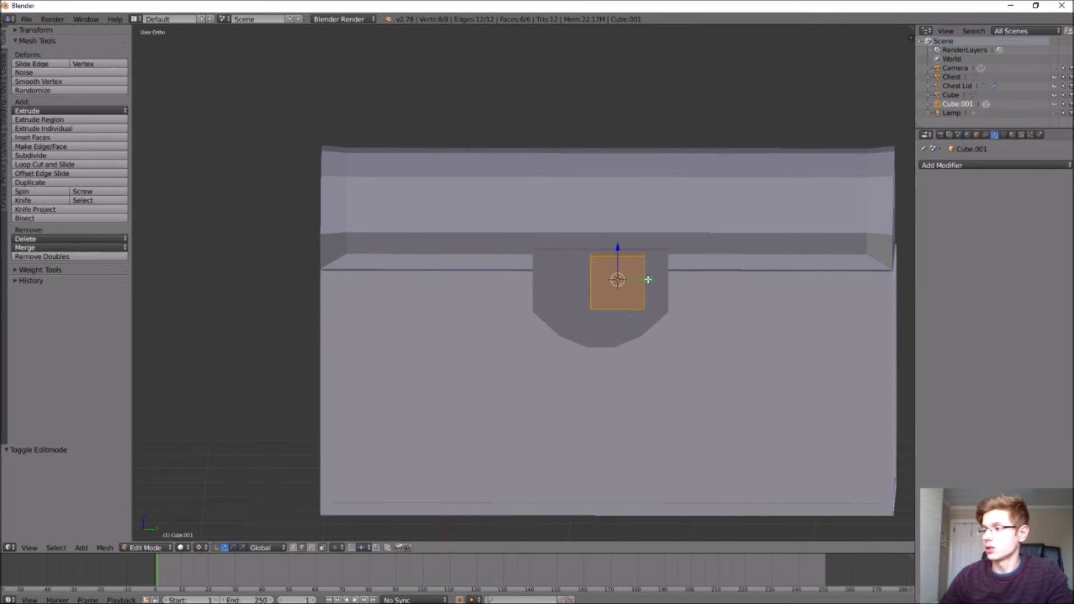
left_click_drag(648, 280, 626, 281)
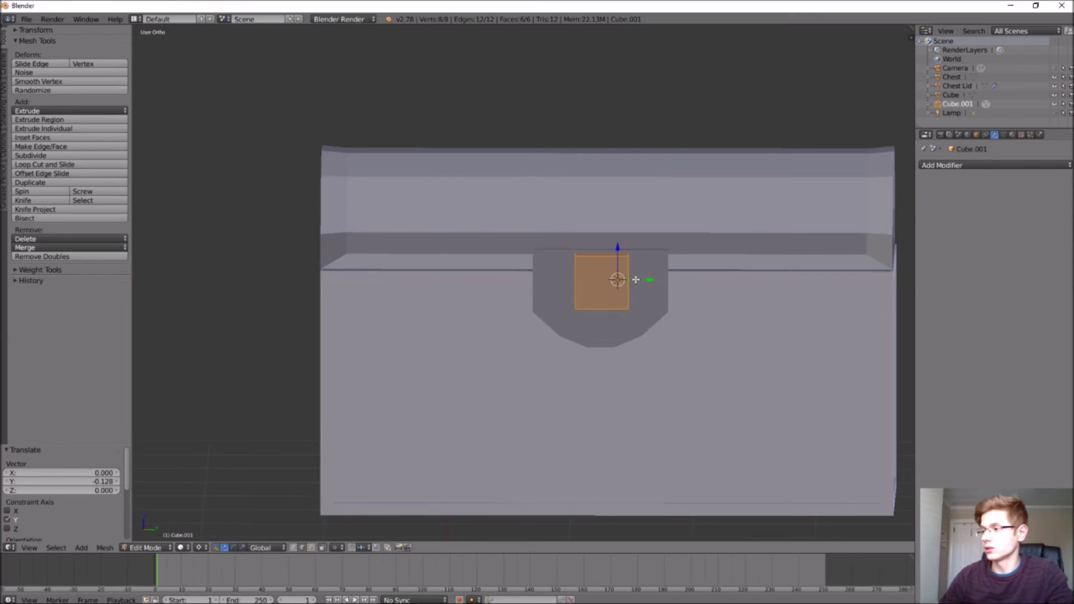
middle_click_drag(626, 281, 614, 246)
left_click_drag(614, 245, 622, 270)
middle_click_drag(622, 271, 586, 291)
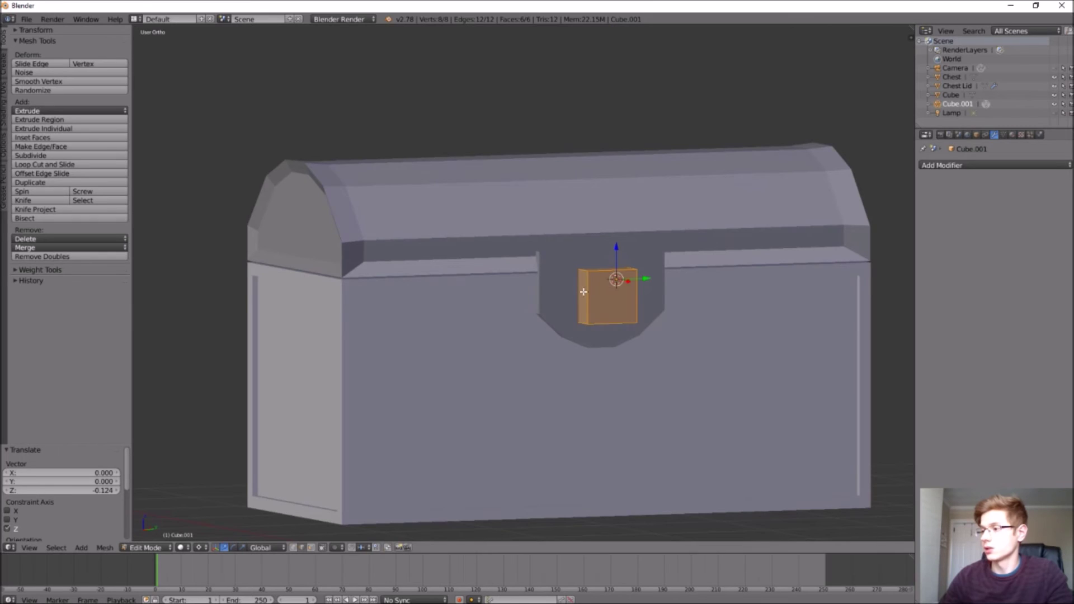
- Select all of the small cube's faces and scale them along Y to make it narrower
right_click(585, 294)
left_click(311, 548)
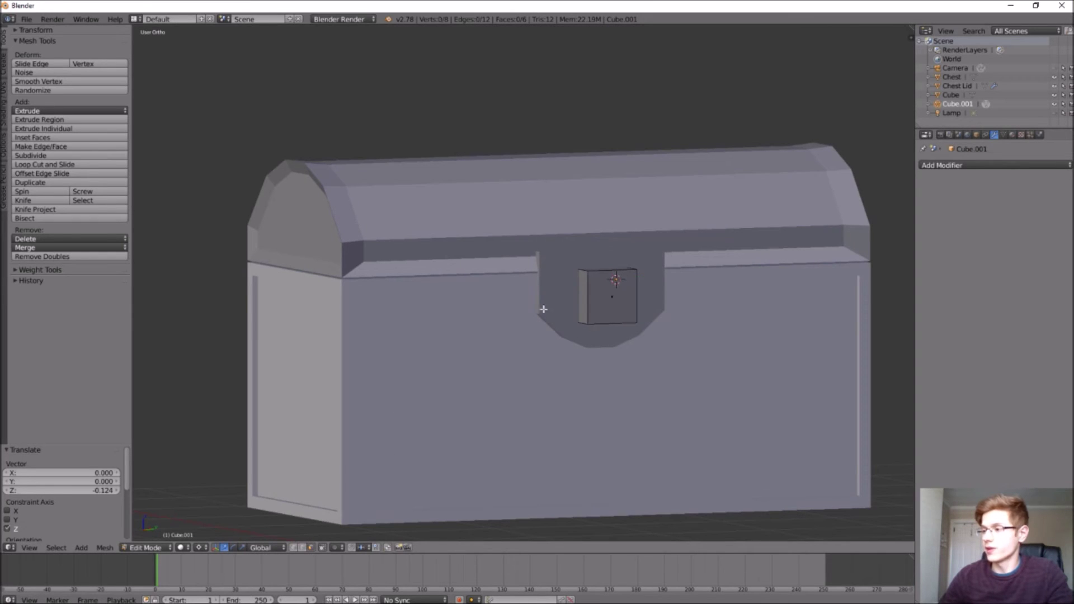
right_click(582, 292)
mouse_move(623, 297)
middle_mouse_down()
mouse_move(576, 295)
mouse_move(629, 286)
middle_mouse_up()
right_click(602, 298)
key("z")
key("a")
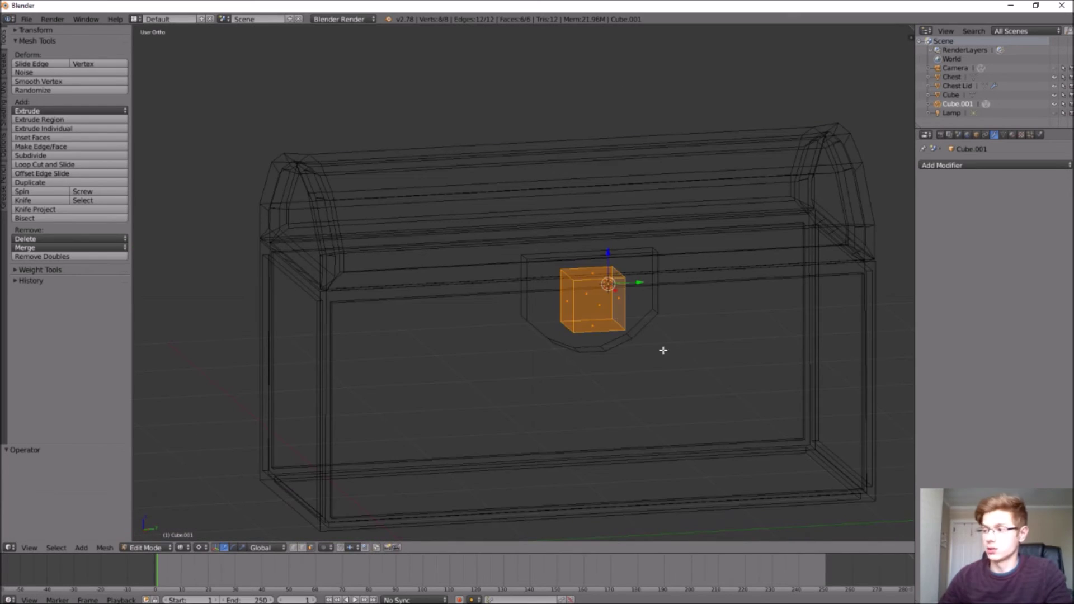
key("z")
key("s")
key("y")
left_click(628, 286)
- Move the narrowed cube along Y to center it on the lower part of the latch plate, and clear the selection
key("g")
key("y")
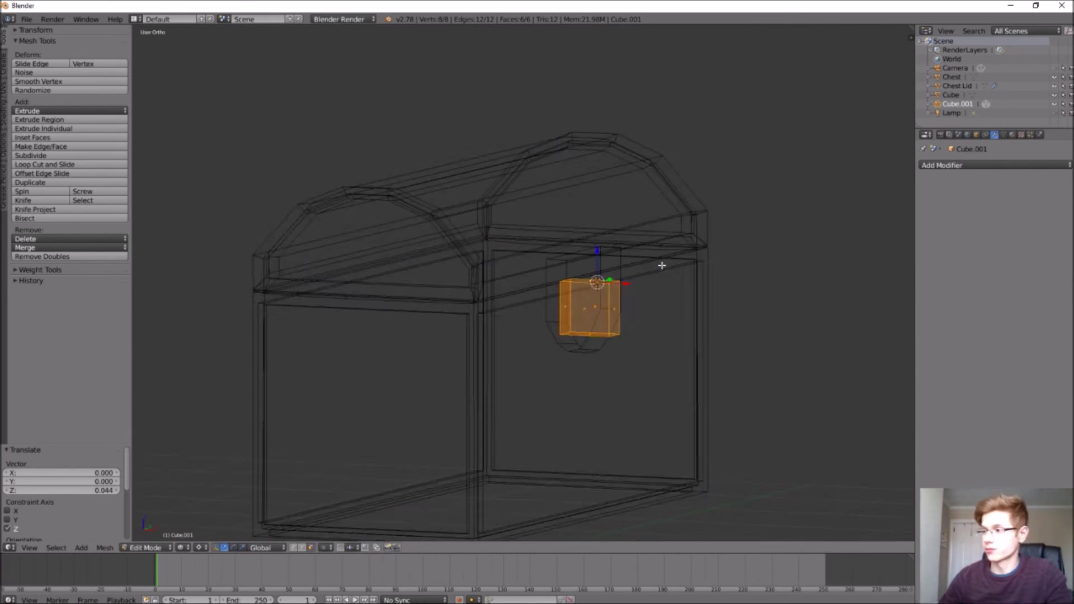
key("z")
scroll(590, 258, "up", 5)
key("a")
middle_click_drag(613, 272, 613, 304)
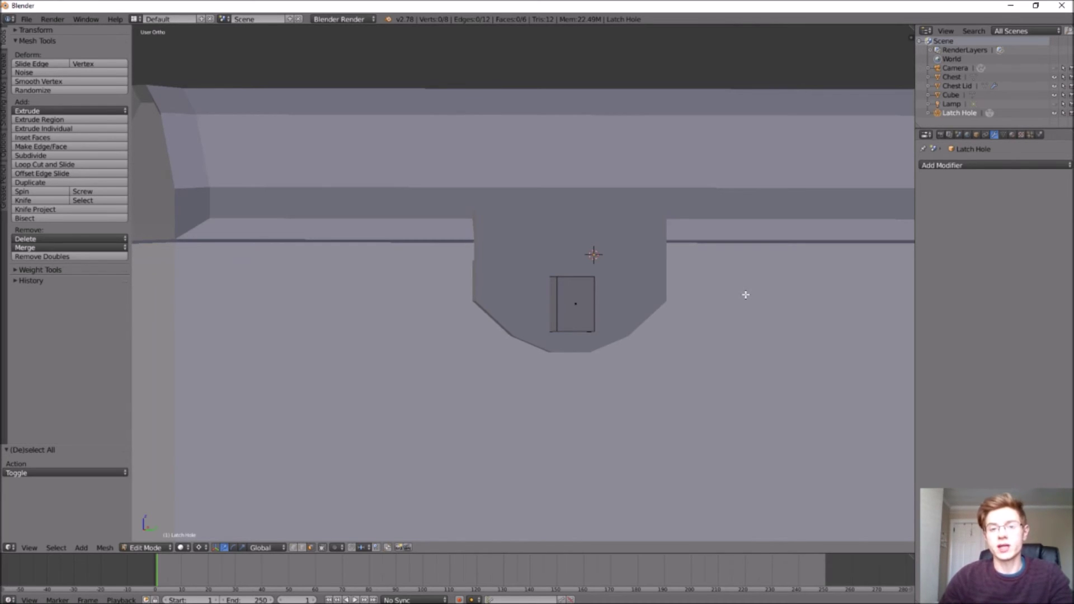
- Return to Object Mode, select the latch plate and rename it as Latch
left_click(138, 546)
left_click(139, 537)
right_click(649, 282)
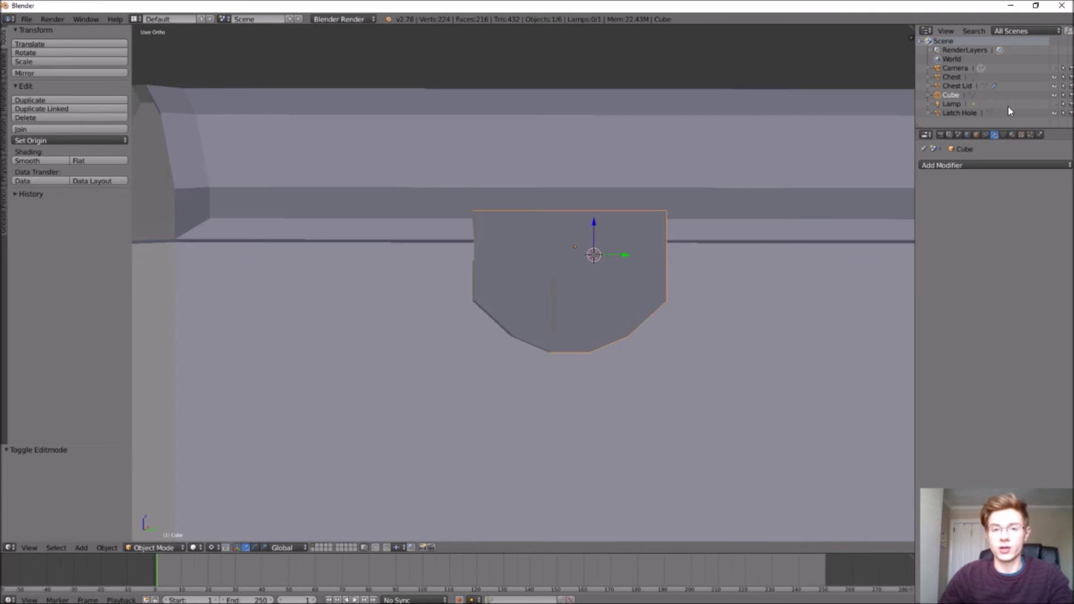
double_click(956, 96)
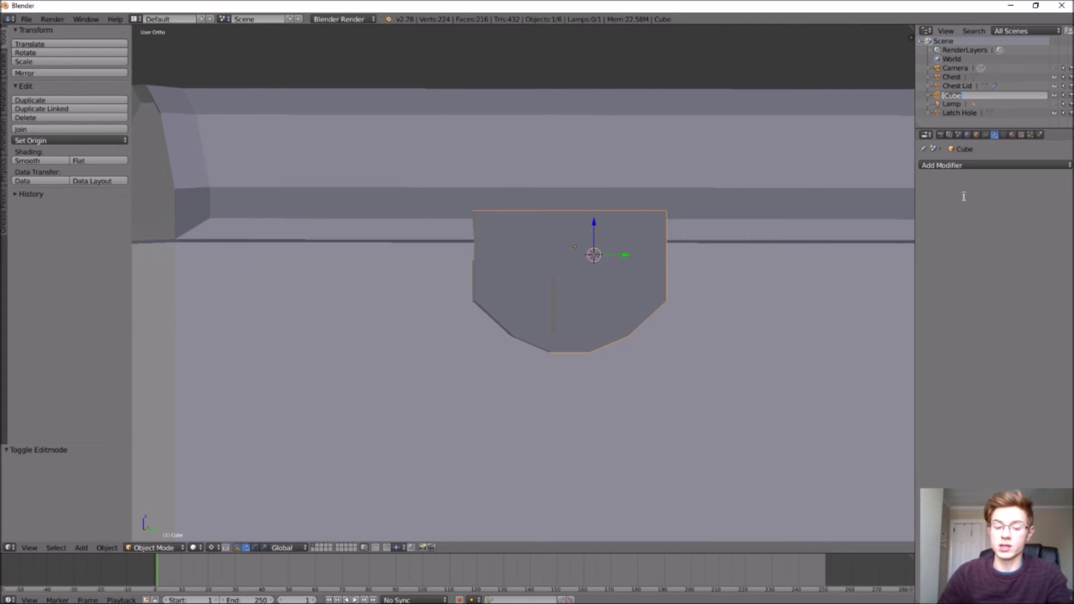
type("Latch")
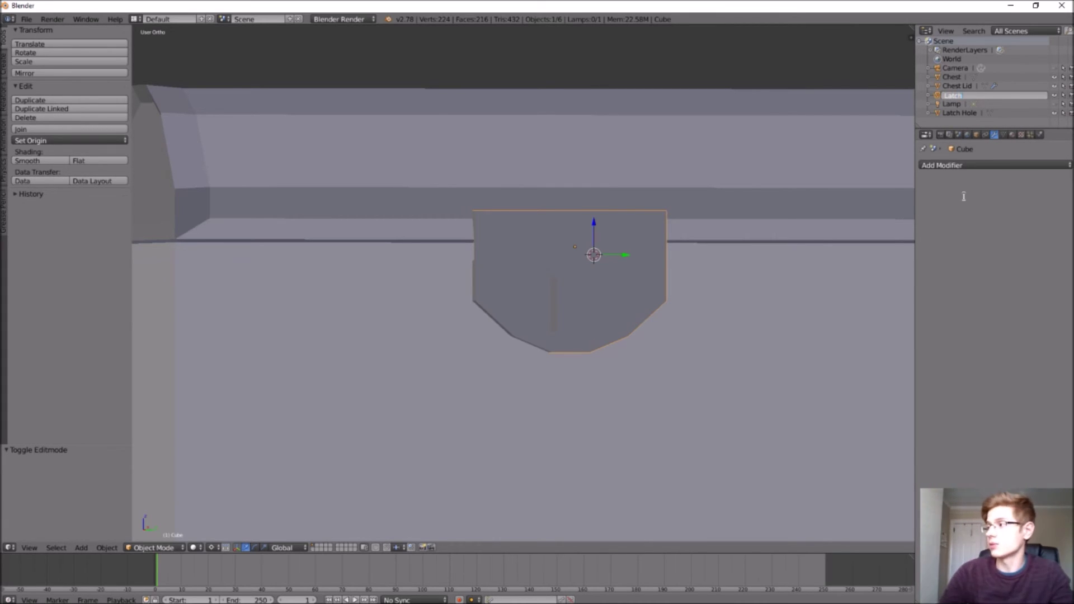
key("Return")
- Give the Latch a Boolean modifier set to Difference with Latch Hole as its object, and apply it
left_click(960, 113)
left_click(958, 106)
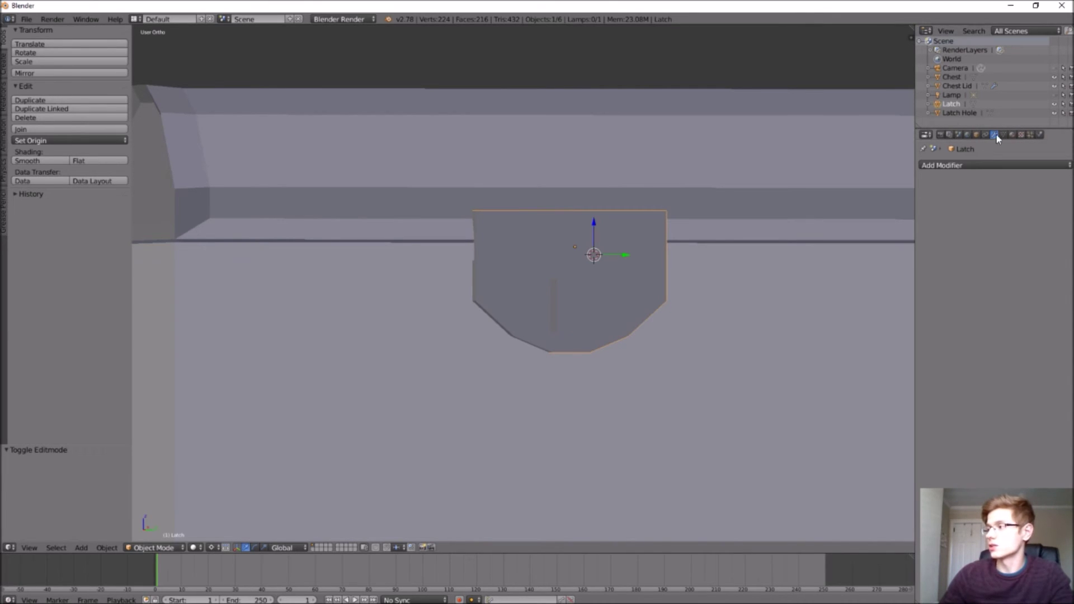
left_click(994, 164)
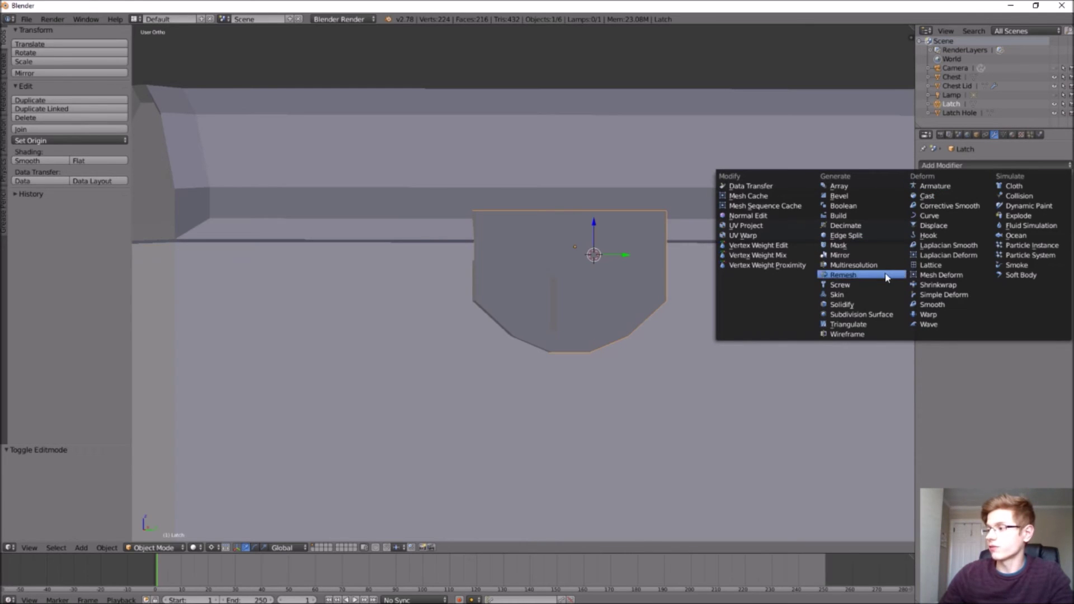
left_click(868, 206)
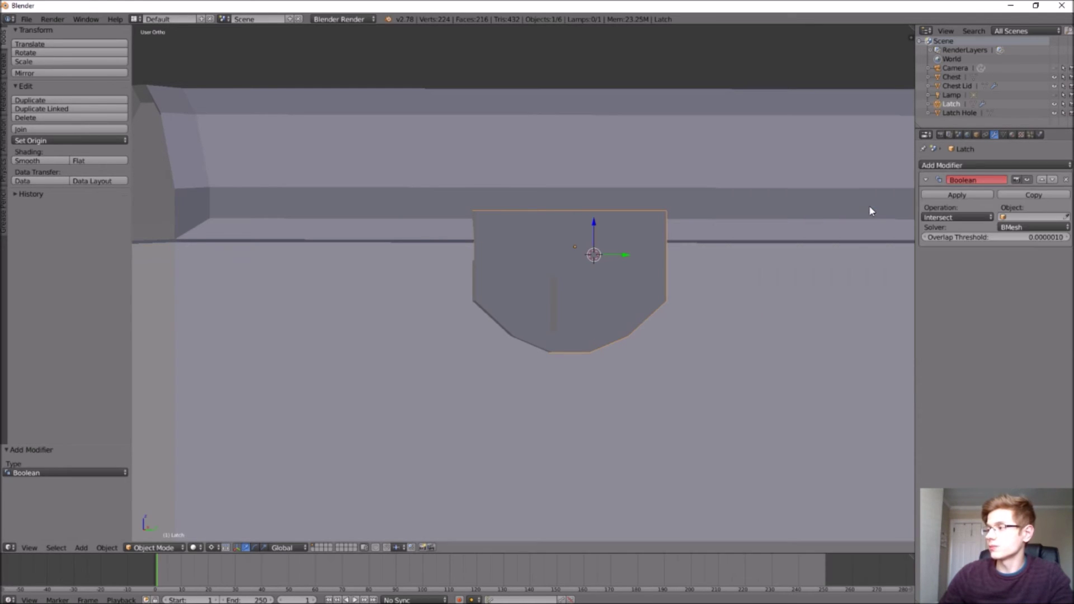
left_click(1032, 217)
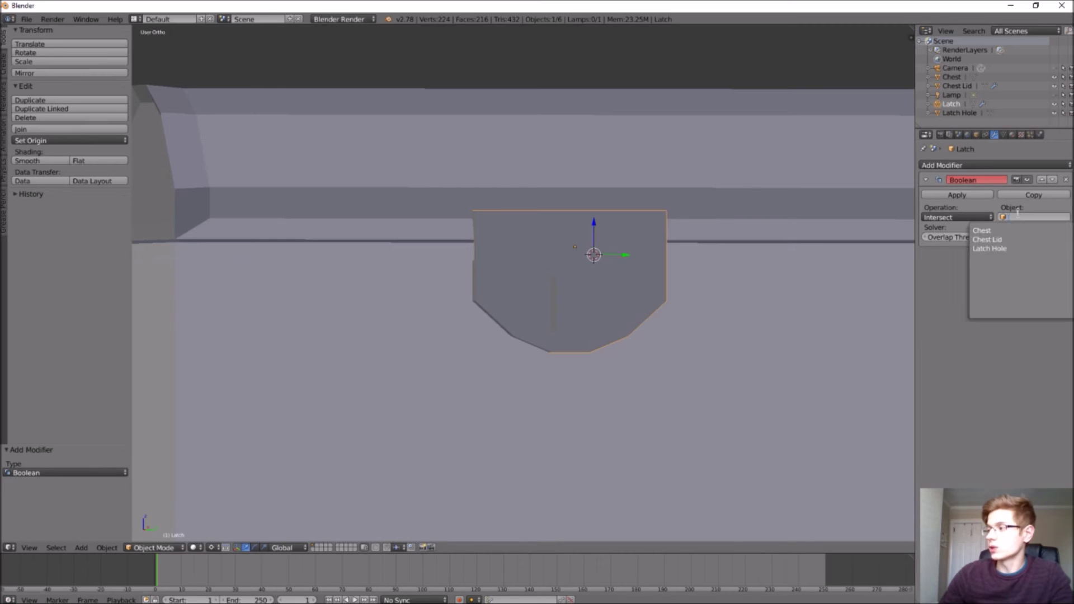
left_click(998, 249)
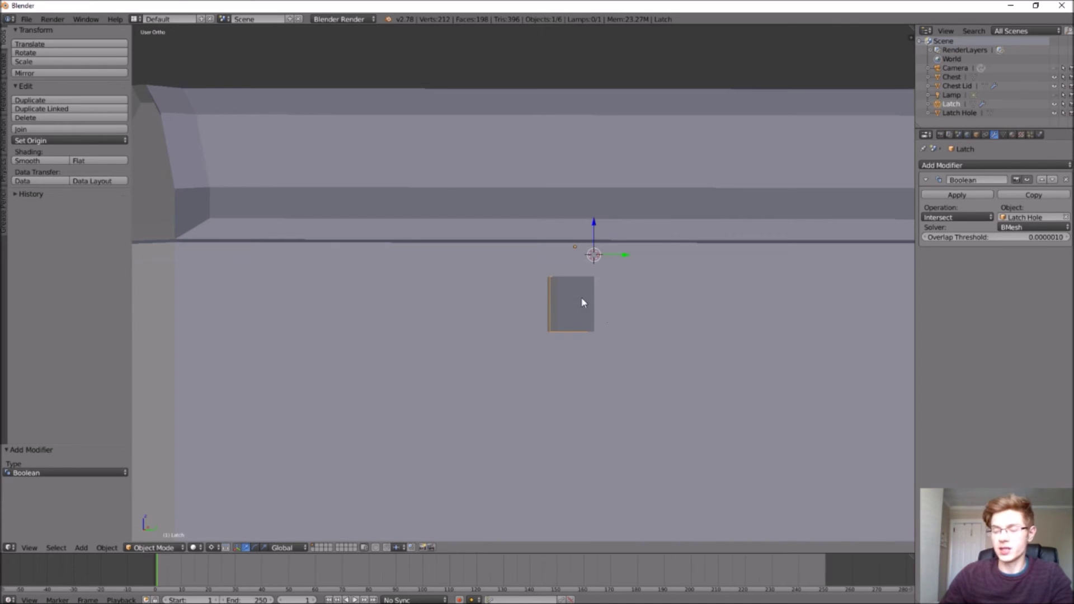
left_click(956, 216)
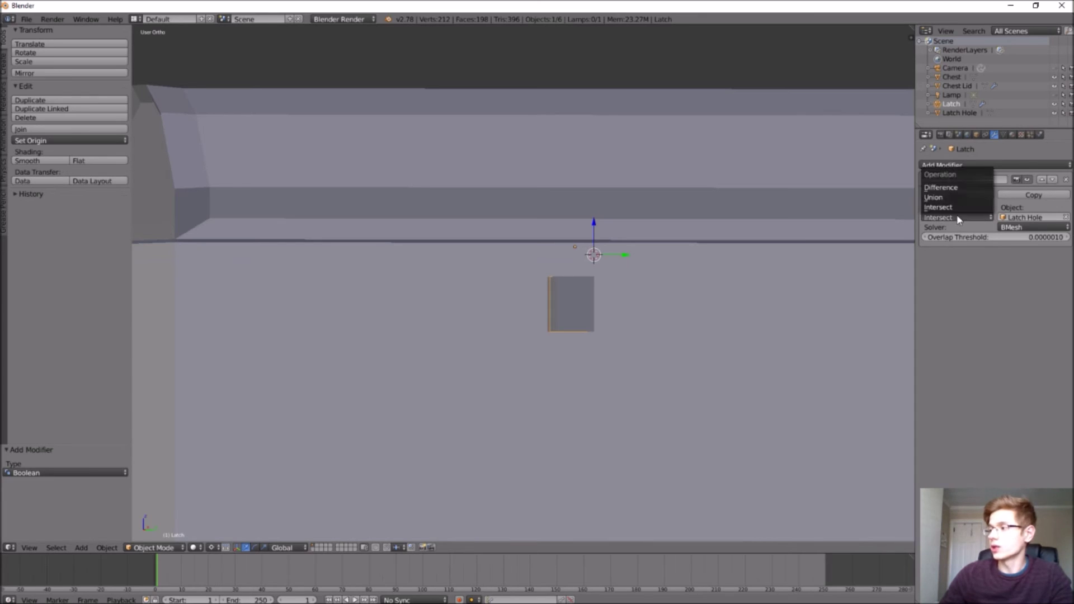
left_click(957, 187)
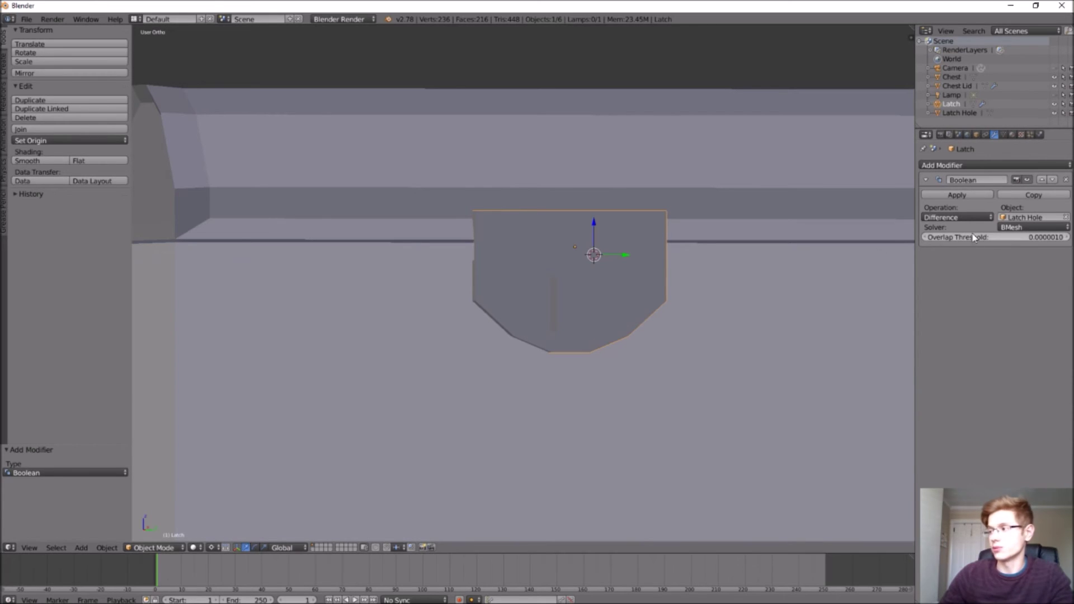
left_click(962, 194)
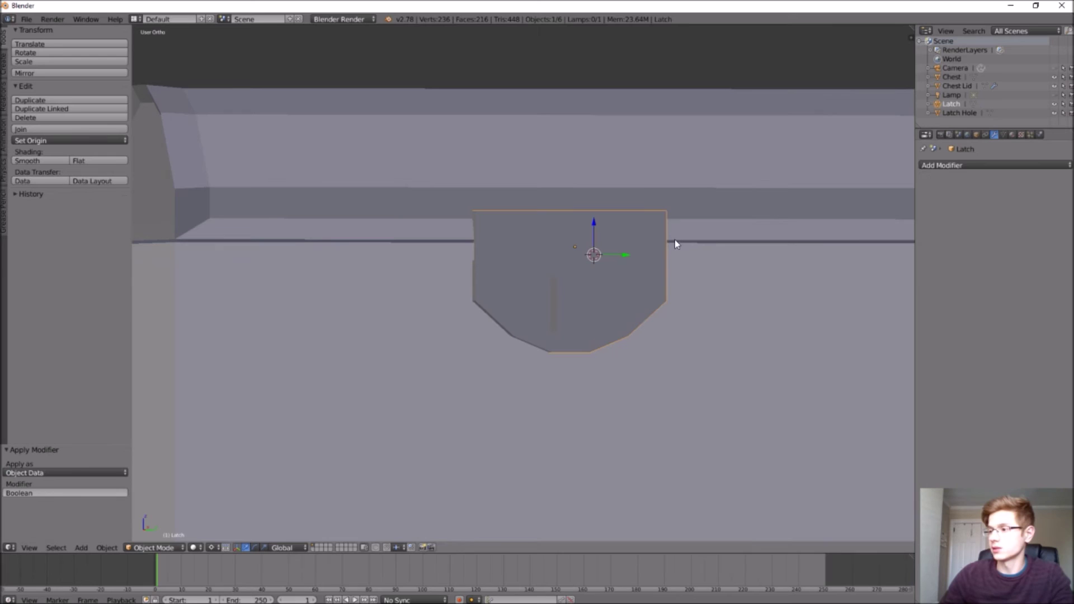
- Delete the Latch Hole cutter cube from the latch plate
right_click(588, 304)
key("x")
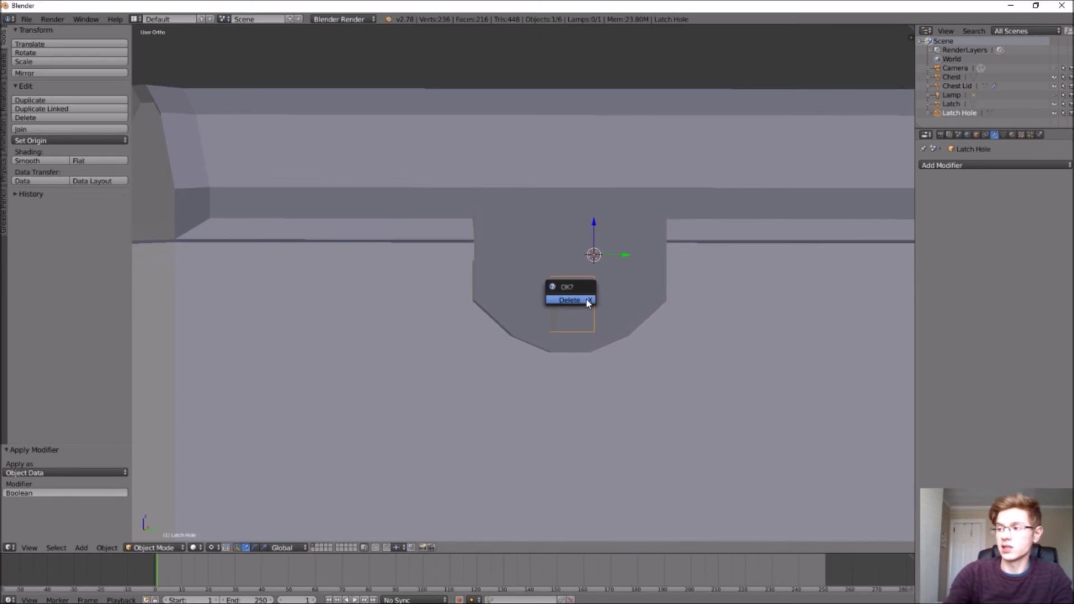
left_click(587, 301)
scroll(585, 300, "down", 2)
middle_click_drag(585, 300, 548, 308)
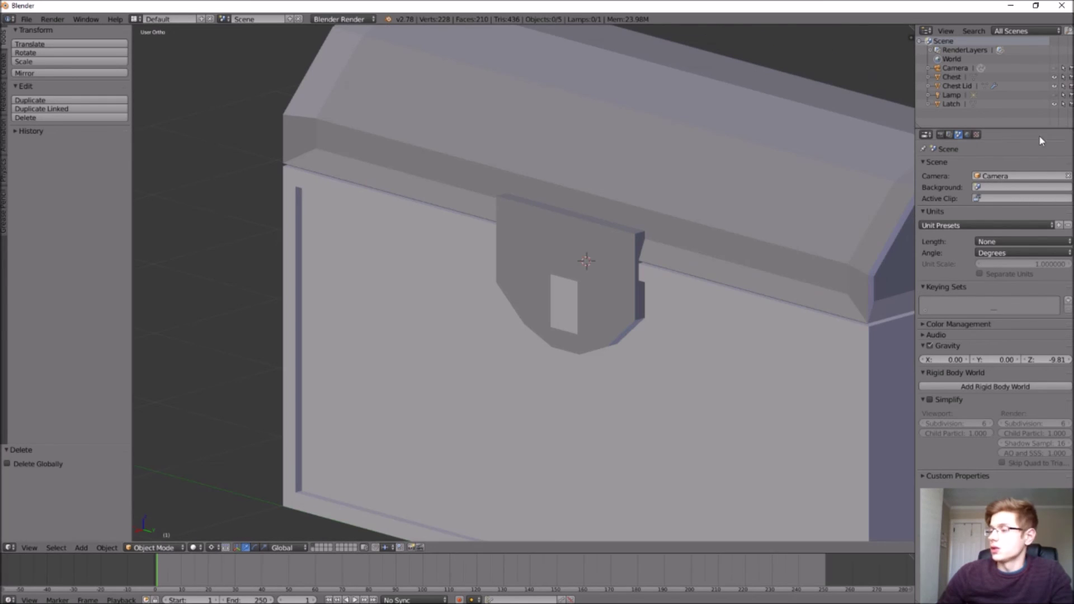
- Hide the Chest and the Chest Lid to isolate the latch plate and inspect its hole
left_click(1055, 77)
left_click(1055, 86)
scroll(588, 313, "up", 3)
middle_click_drag(589, 317, 562, 221)
key("KP_1")
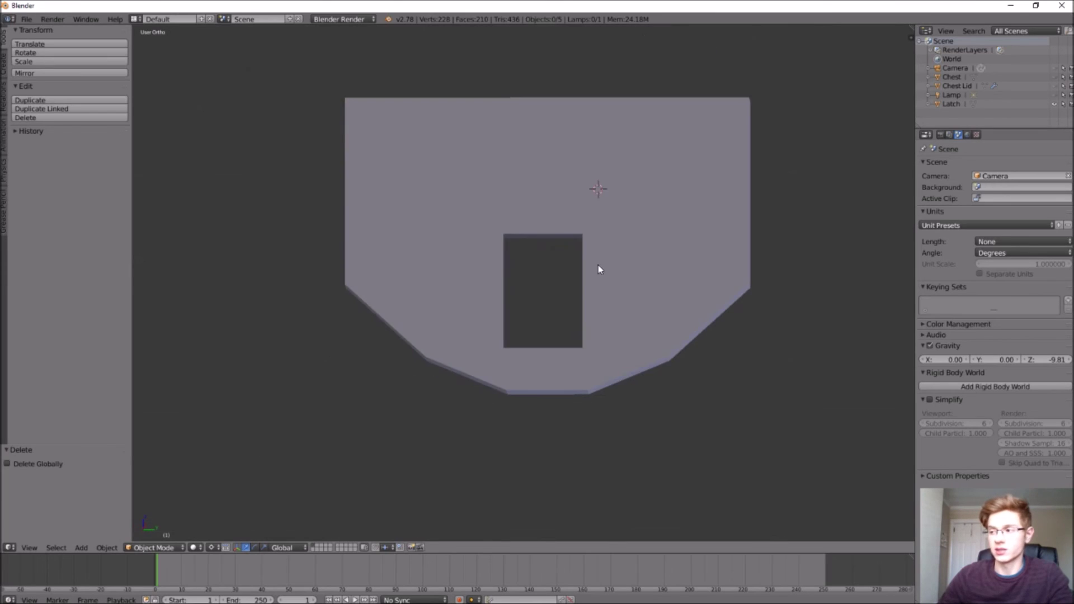
middle_click_drag(598, 264, 622, 287)
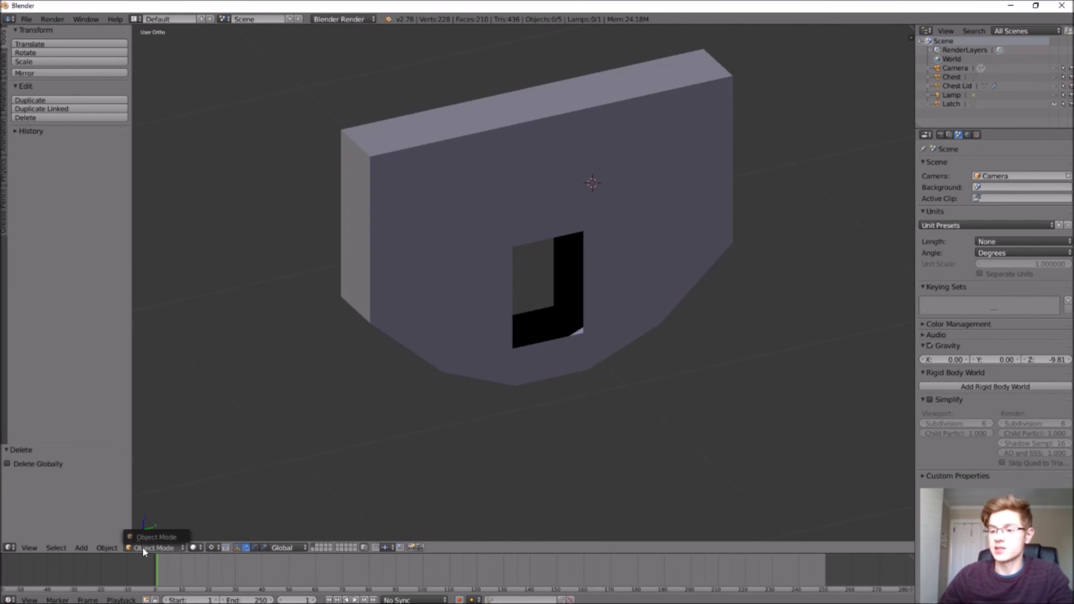
- Select the Latch, switch it to Edit Mode and clear the mesh selection
left_click(225, 462)
left_click(940, 134)
left_click(951, 104)
key("Tab")
key("a")
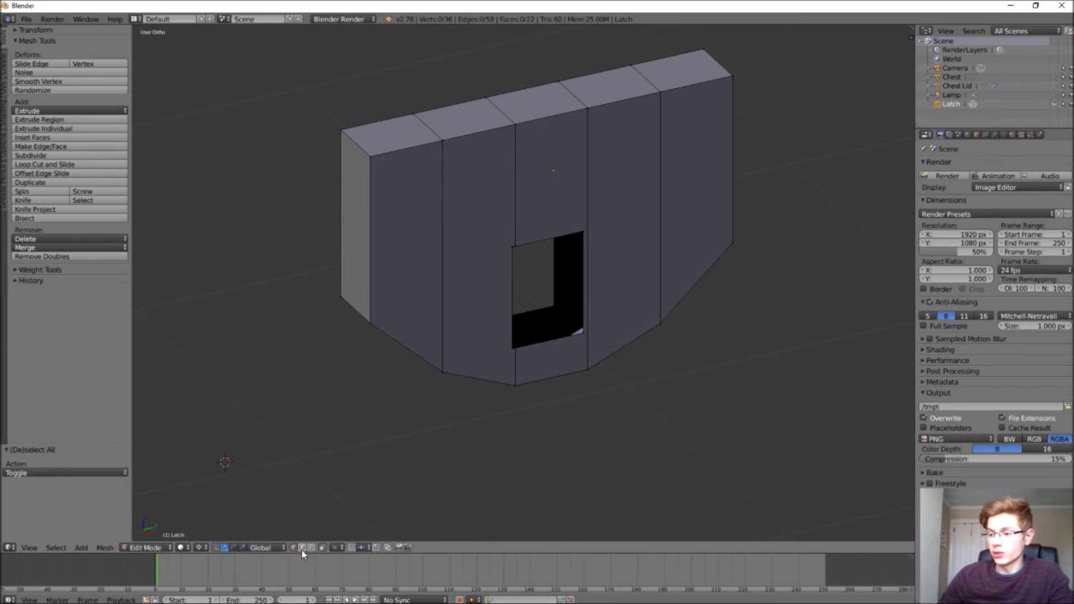
- Select the four corner vertices along one missing inner side of the latch hole and fill them with a face
key("KP_4")
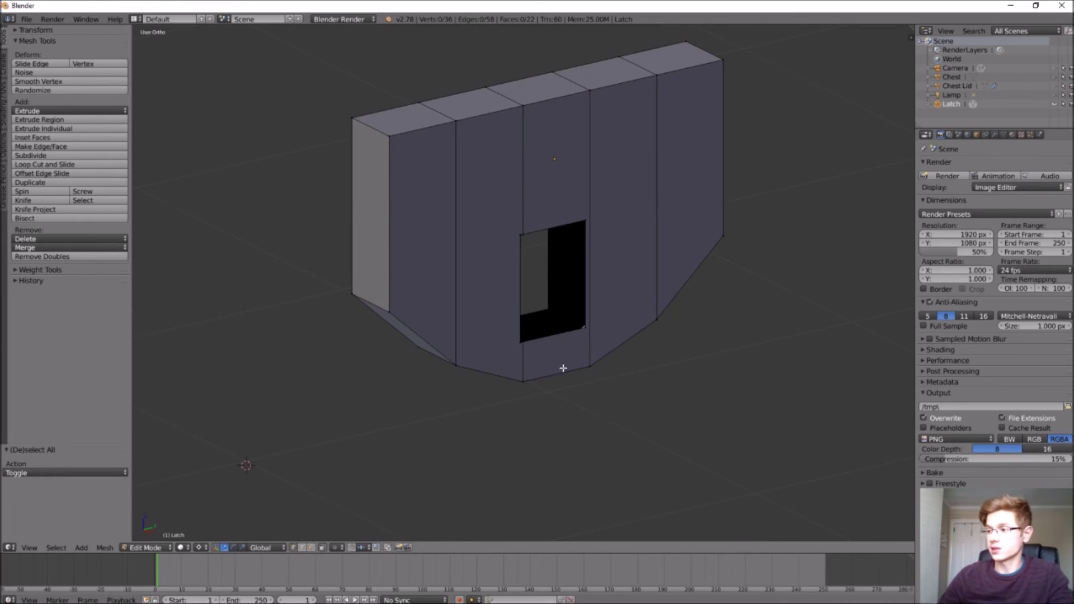
right_click(587, 327)
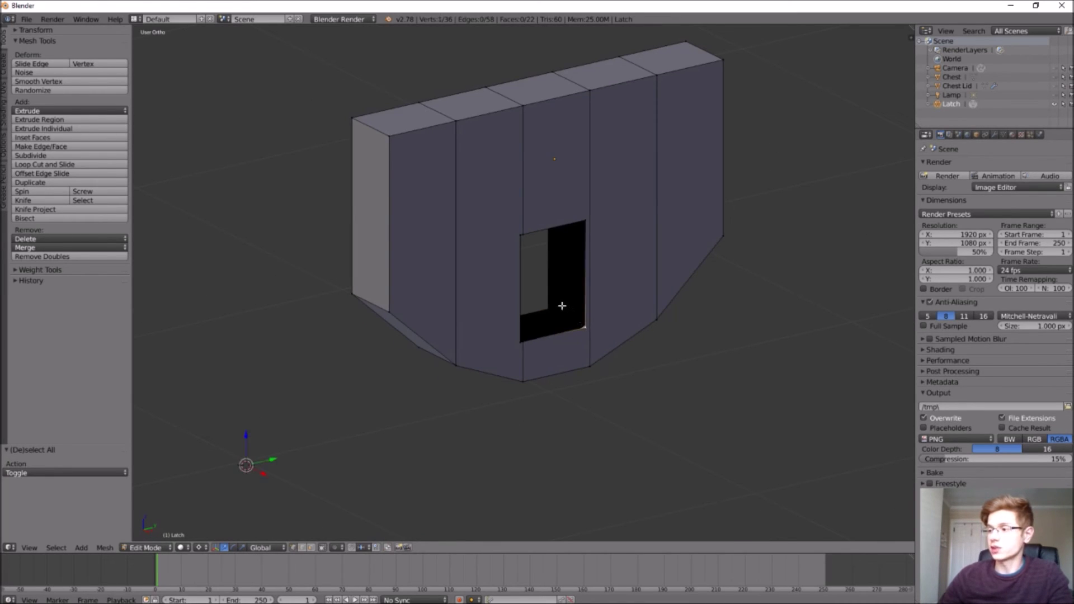
right_click(583, 217, "shift")
right_click(559, 255, "shift")
middle_click_drag(559, 247, 529, 266)
right_click(547, 224, "shift")
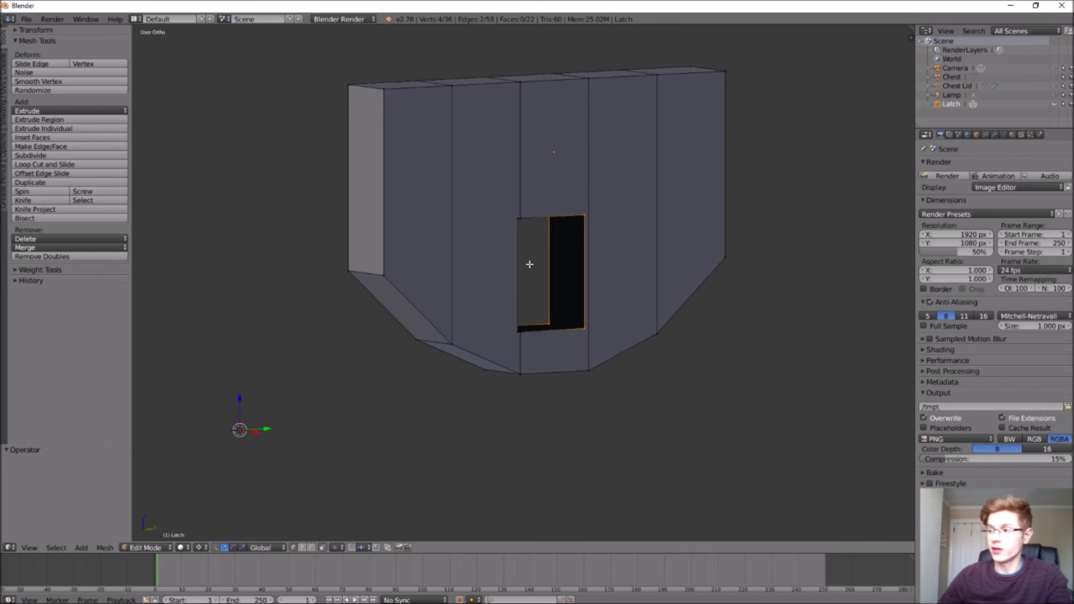
key("f")
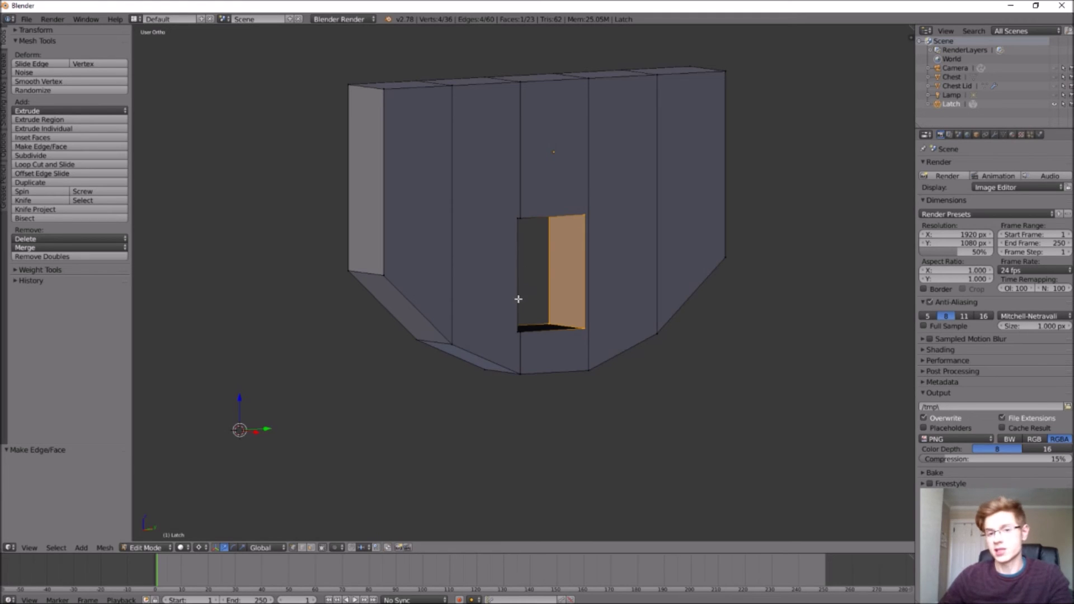
- Fill the remaining open inner sides of the latch hole with faces and clear the selection
middle_click_drag(529, 267, 477, 182)
scroll(509, 293, "up", 5)
key("f")
key("f")
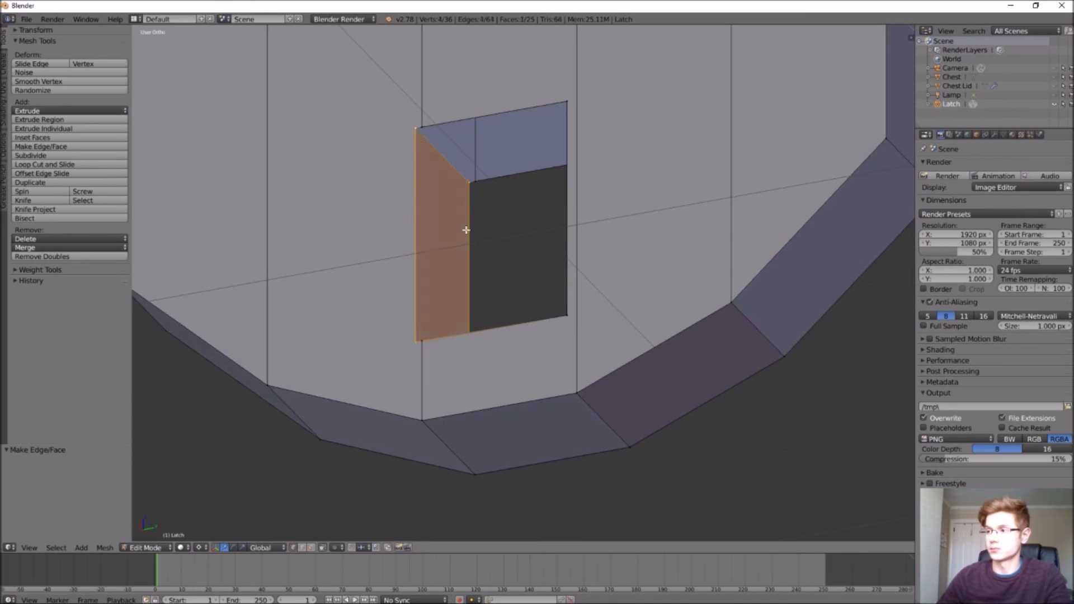
middle_click_drag(465, 230, 486, 254)
key("f")
key("a")
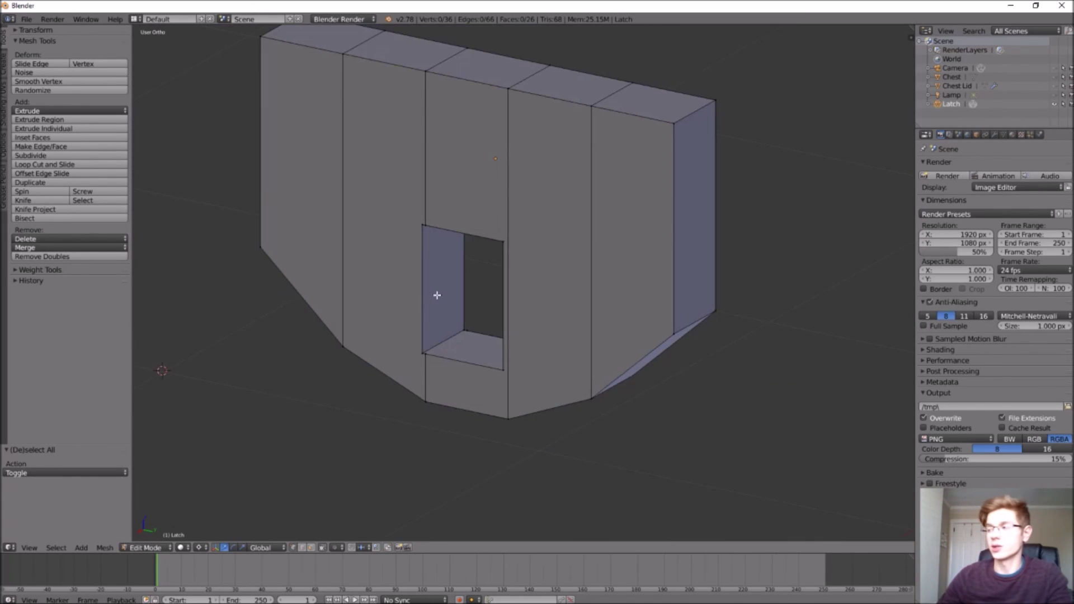
- Unhide the Chest and the Chest Lid, and place the 3D cursor in front of the chest
left_click(1054, 77)
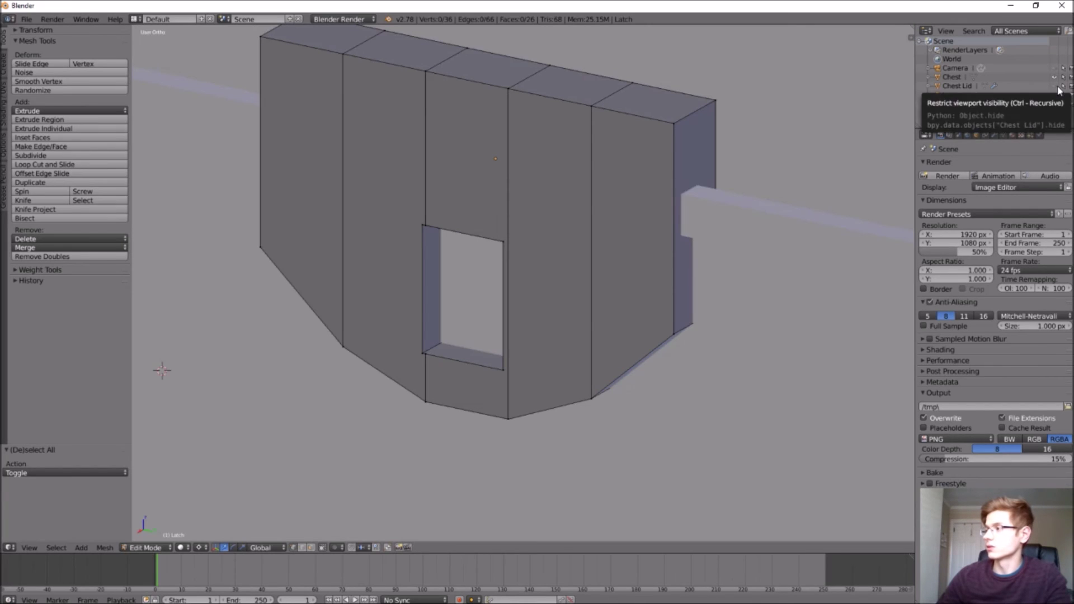
left_click(1054, 86)
scroll(901, 158, "down", 4)
middle_click_drag(901, 158, 787, 306)
key("a")
key("a")
left_click(786, 307)
middle_click_drag(876, 395, 851, 366, "shift")
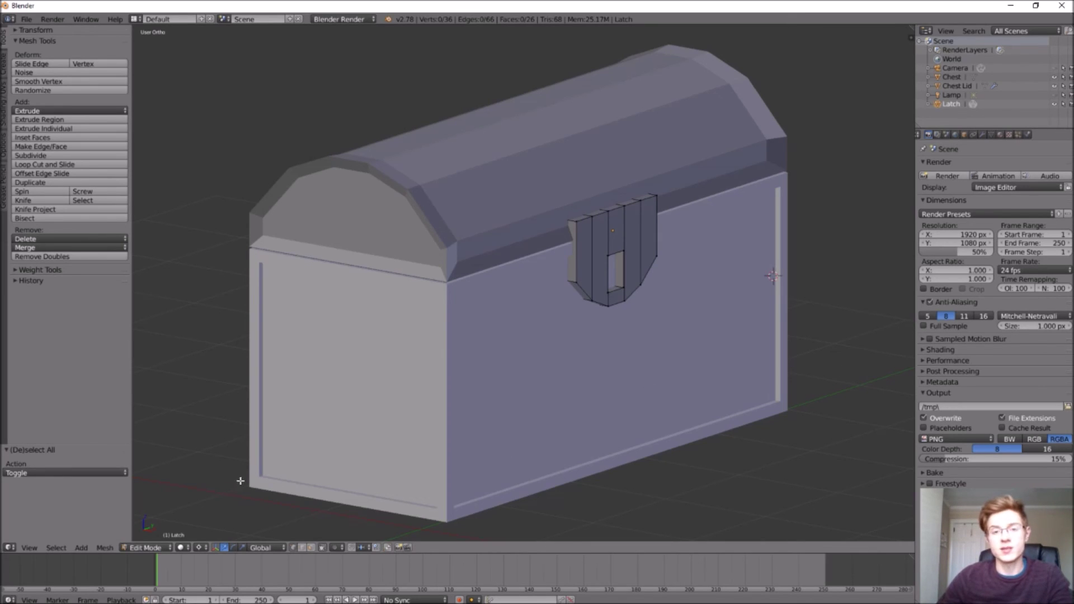
- Return to Object Mode and add a torus with 12 major and 12 minor segments at the 3D cursor
middle_click_drag(240, 475, 363, 347)
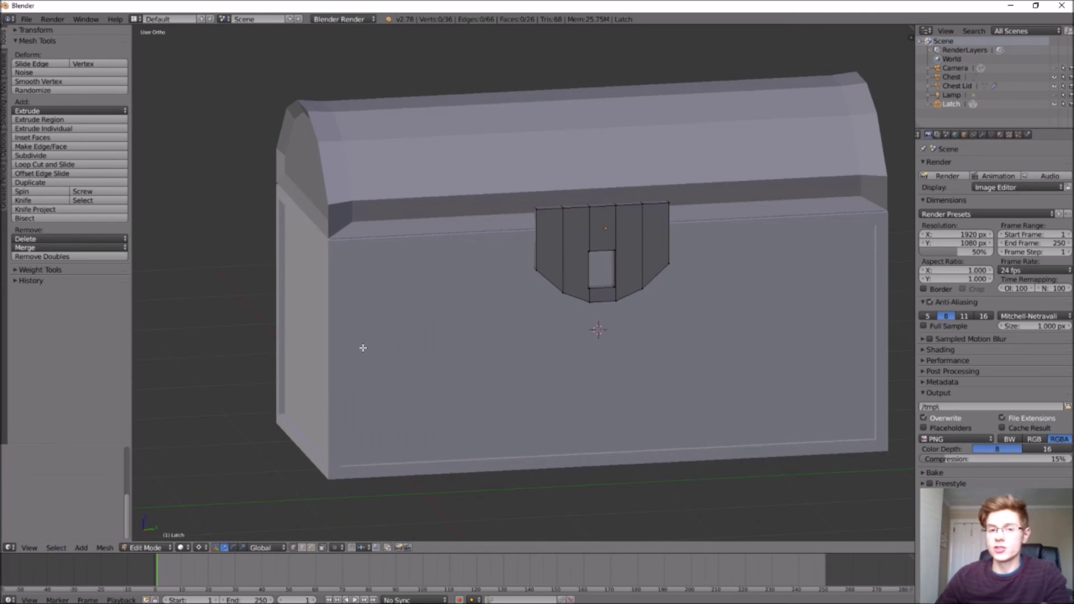
left_click(142, 547)
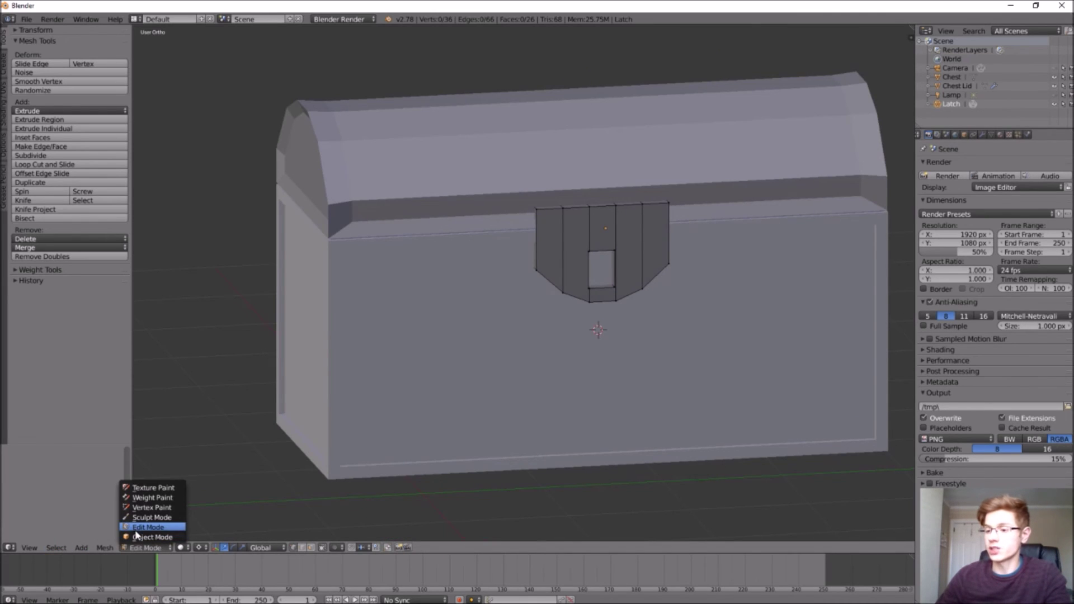
left_click(136, 535)
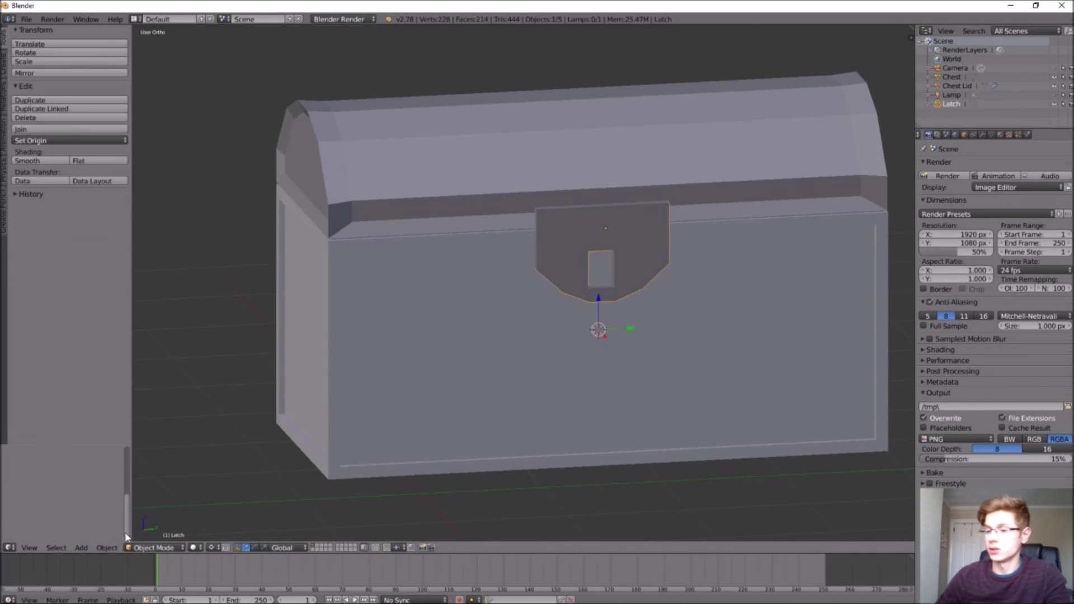
left_click(84, 547)
mouse_move(91, 537)
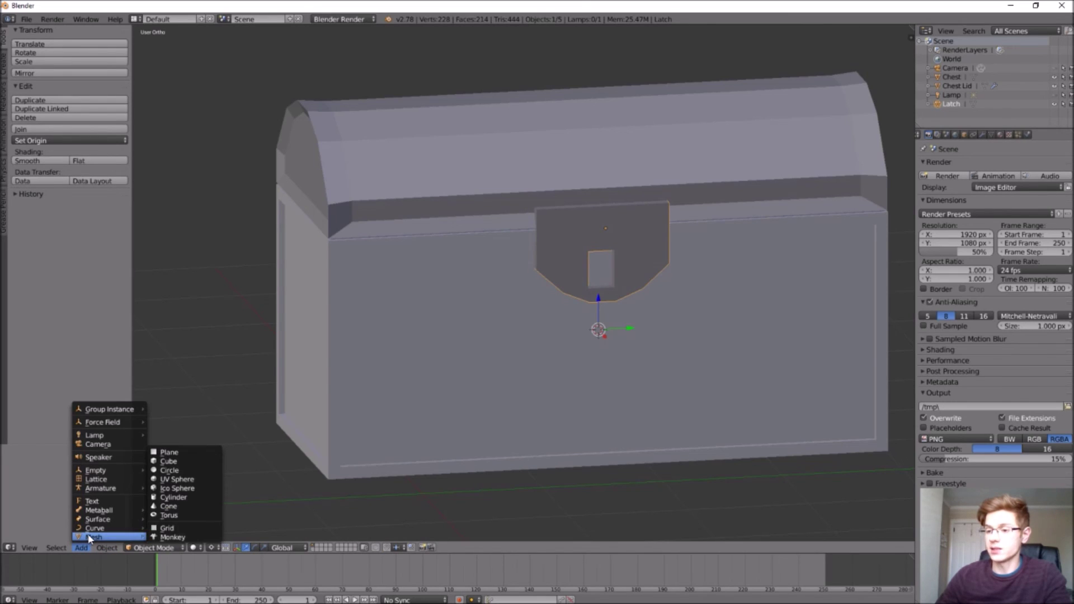
left_click(185, 515)
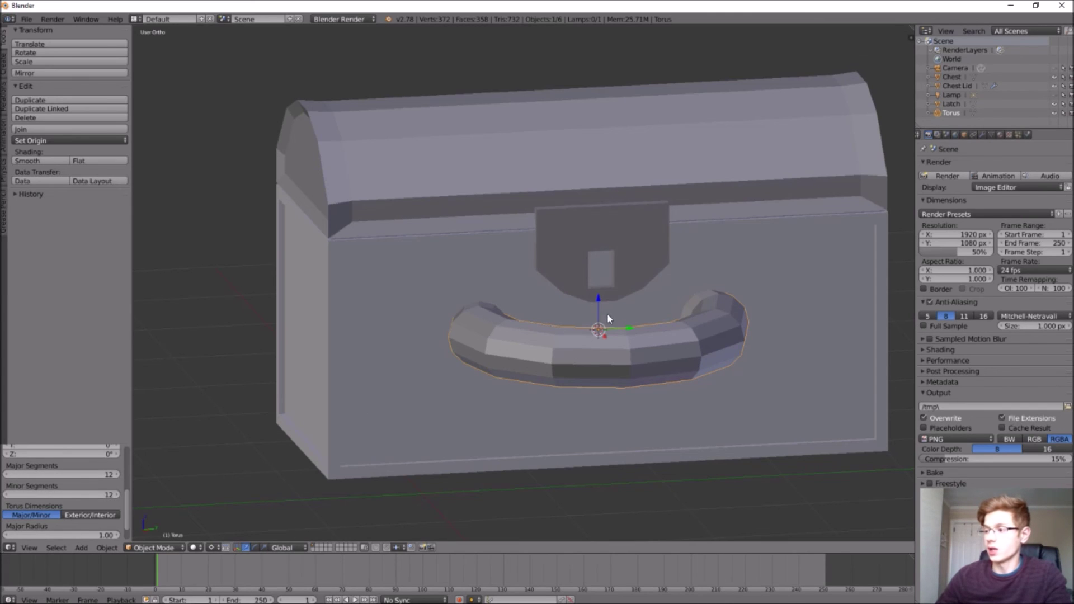
- Rotate the torus 90° about the X axis and scale it down to about 0.22
key("r")
key("x")
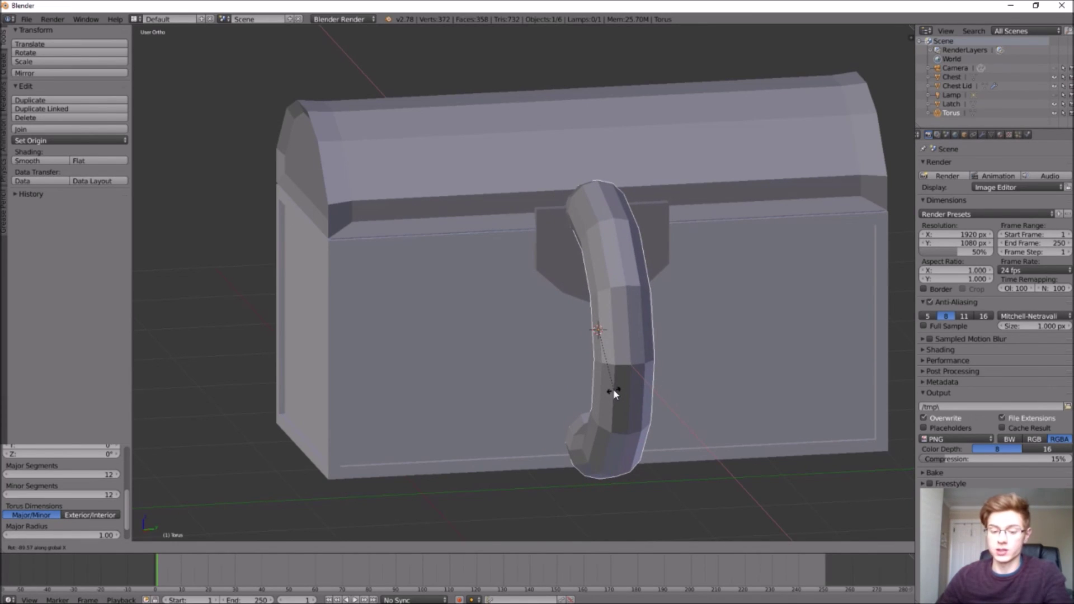
type("90")
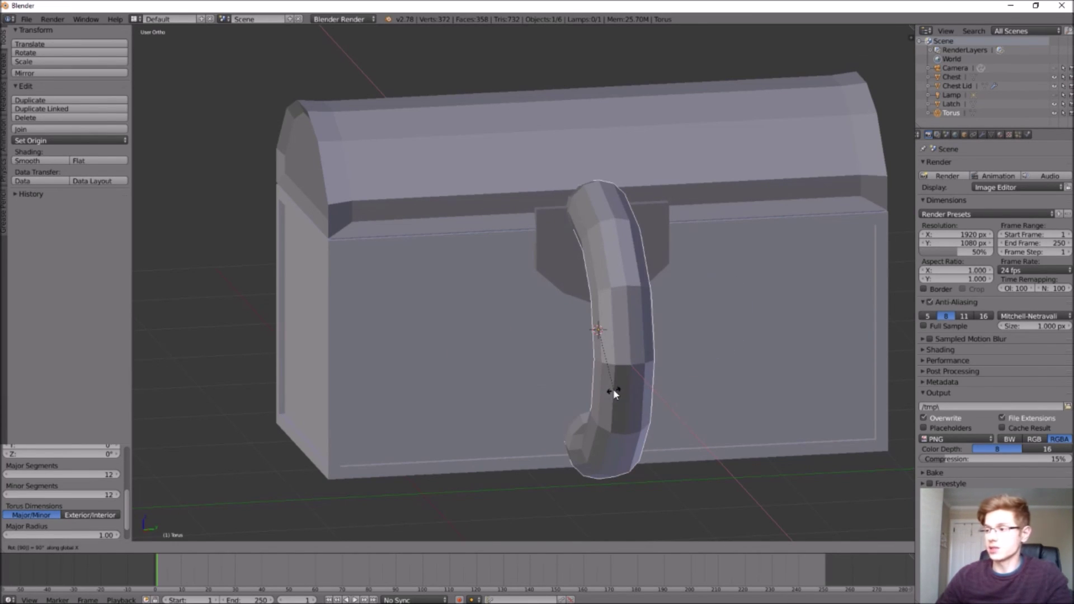
key("Return")
middle_click_drag(602, 379, 622, 374)
key("s")
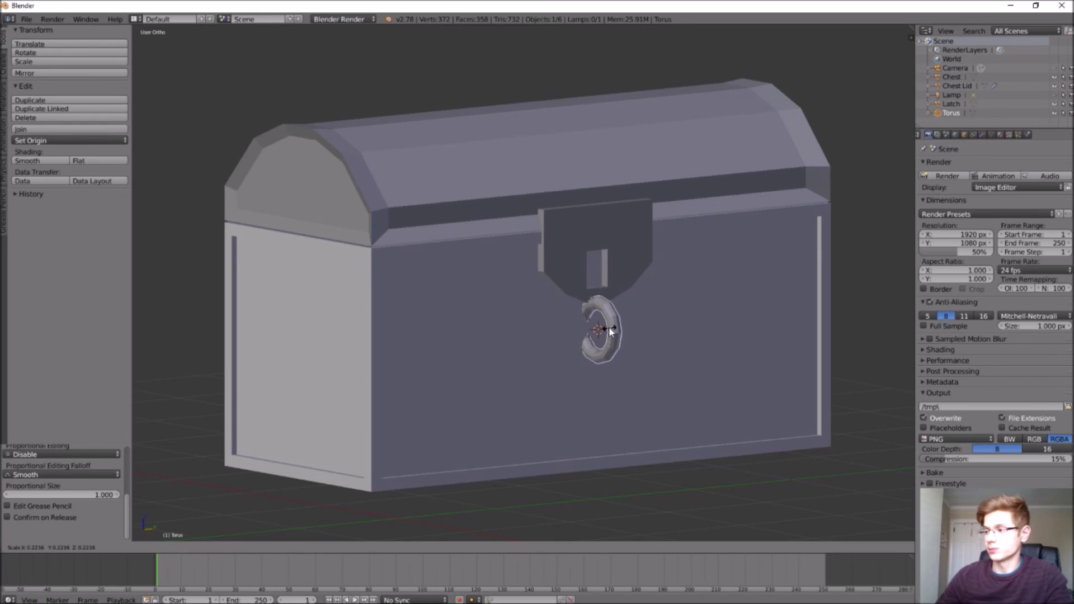
left_click(610, 335)
- Move the small torus up about 0.5 along Z and position it inside the latch hole
key("KP_1")
middle_click_drag(596, 353, 600, 314)
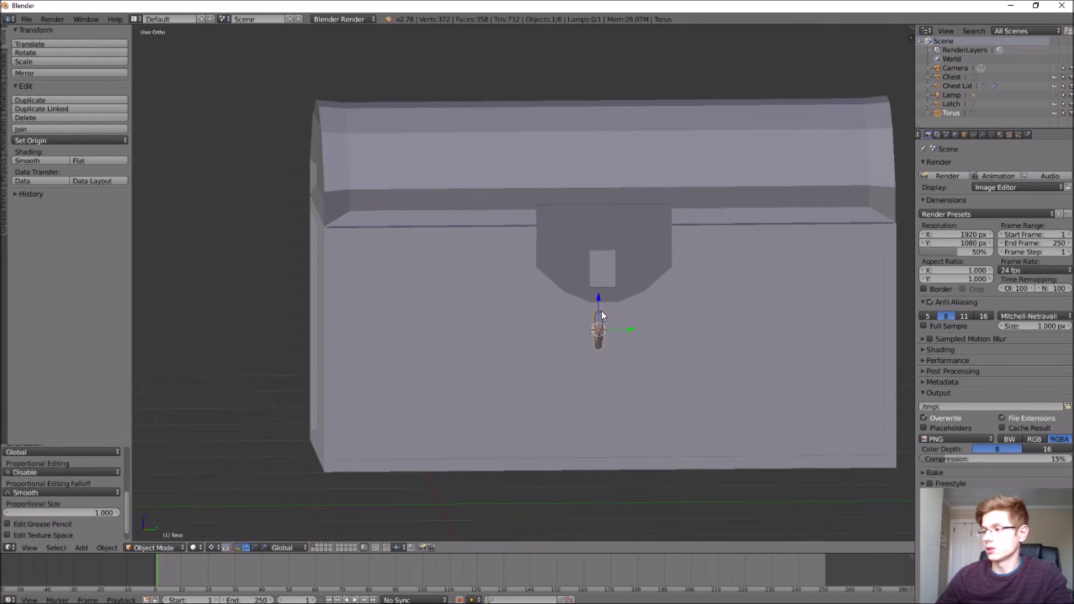
key("g")
key("z")
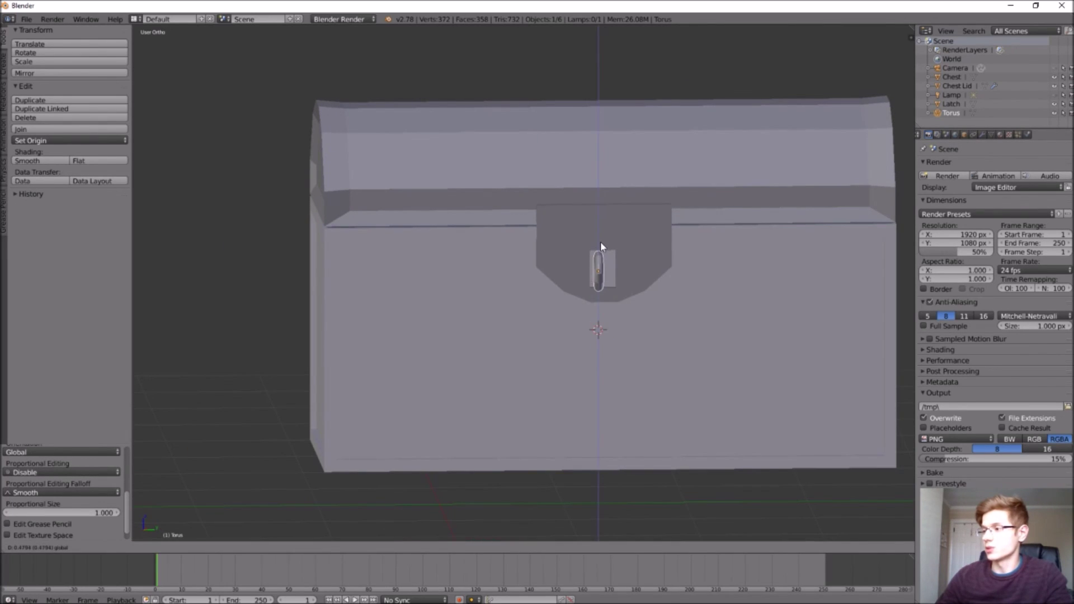
left_click(599, 240)
scroll(605, 247, "up", 5)
key("g")
scroll(617, 415, "down", 5)
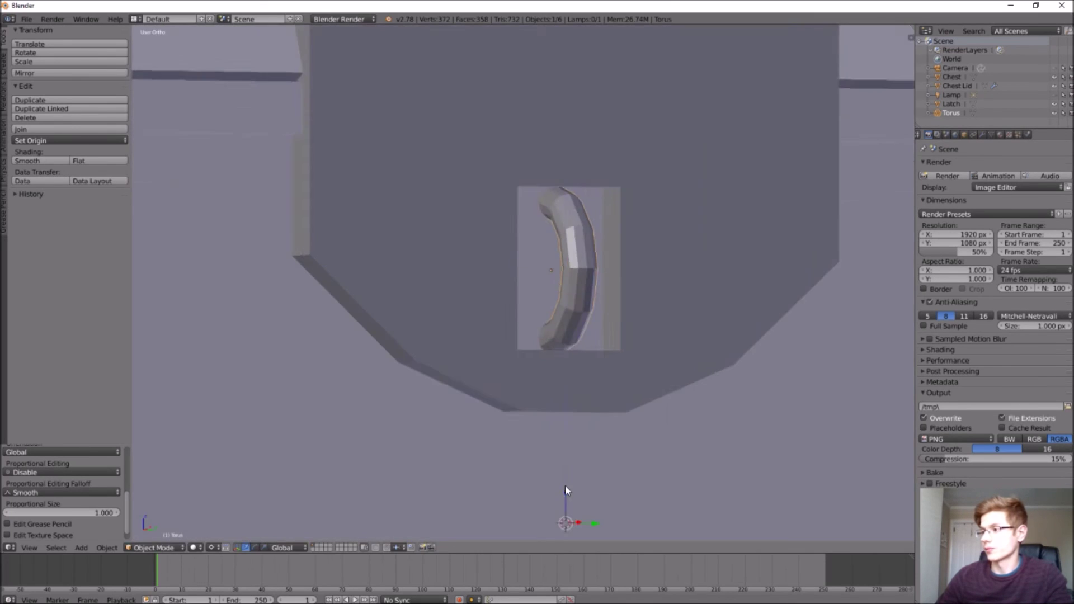
- Rotate the torus about the Z axis so its ring sticks out through the latch hole, and clear the selection
middle_click_drag(565, 492, 536, 338)
right_click(585, 358)
scroll(578, 434, "up", 2)
key("r")
key("z")
left_click(544, 427)
key("a")
scroll(311, 436, "down", 3)
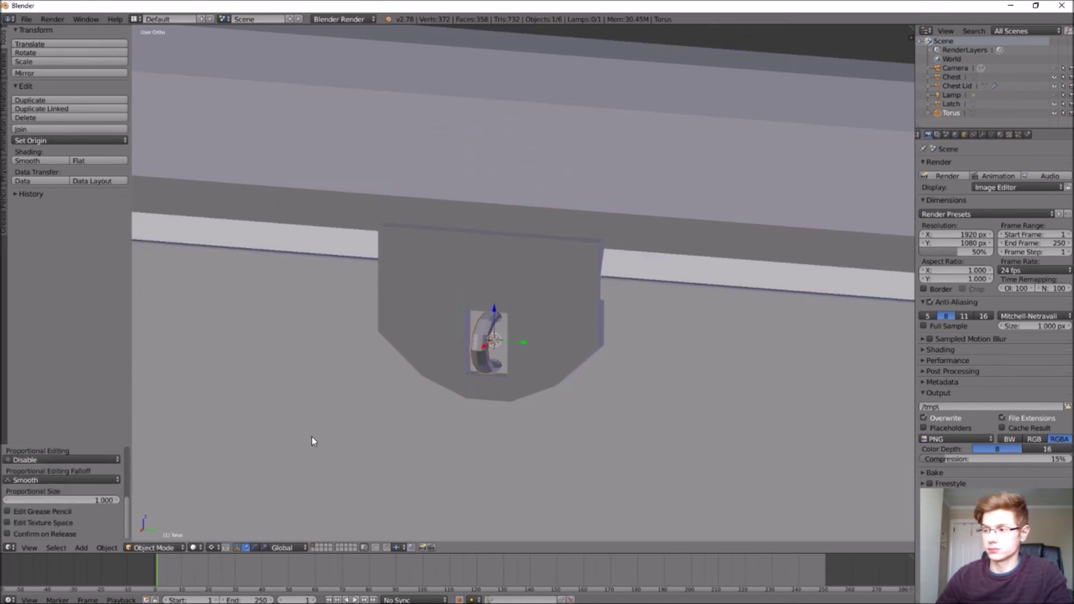
middle_click_drag(311, 436, 428, 405)
scroll(428, 405, "down", 4)
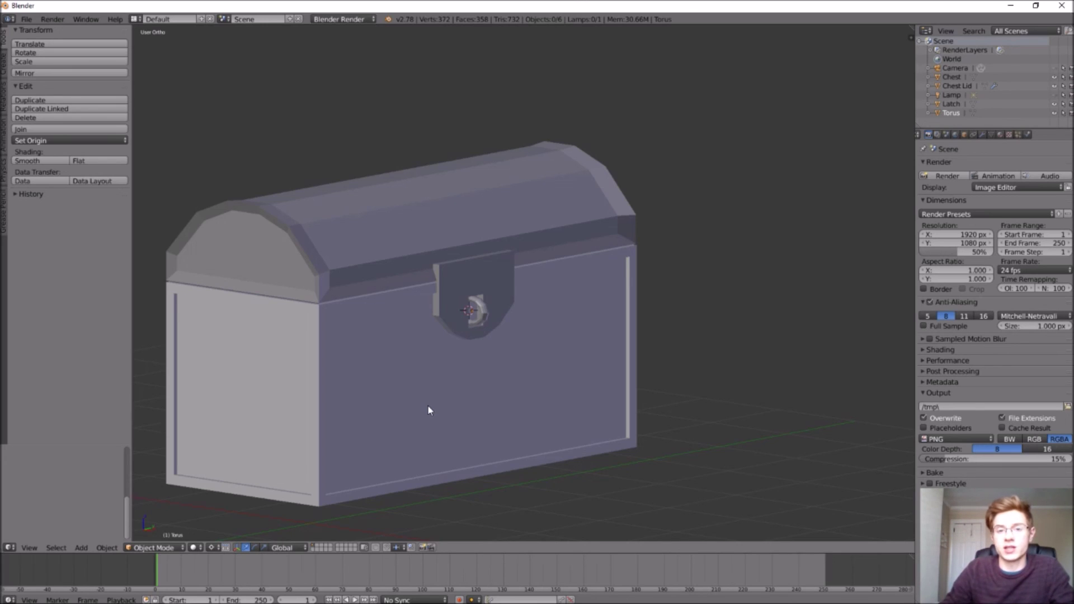
- Add a cube below the latch and shape its mesh in Edit Mode into a tapered lock body with vertical divisions
left_click(81, 548)
left_click(173, 462)
left_click(154, 548)
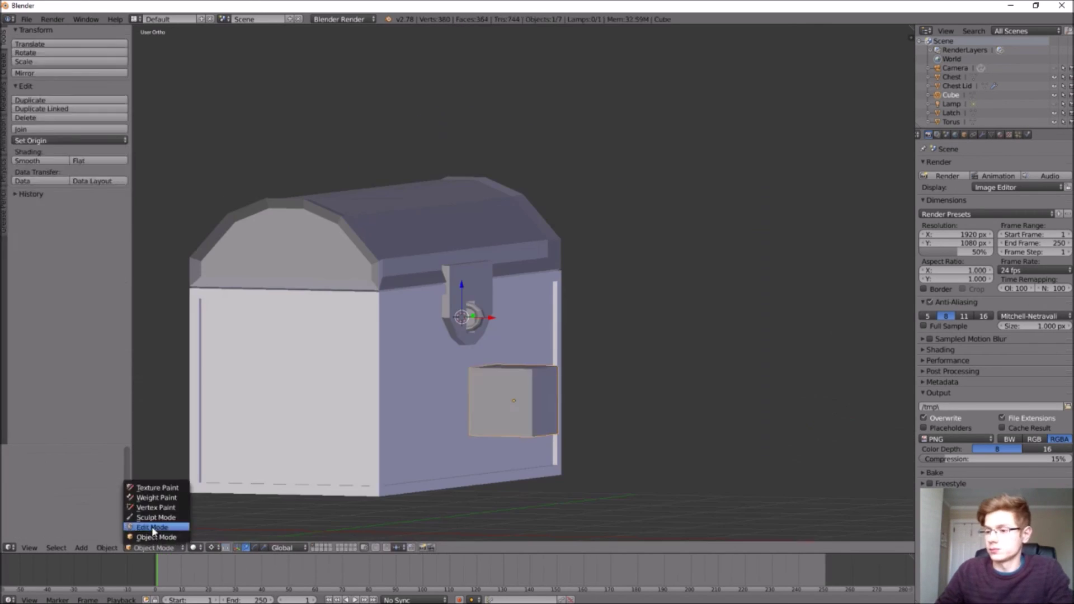
left_click(151, 526)
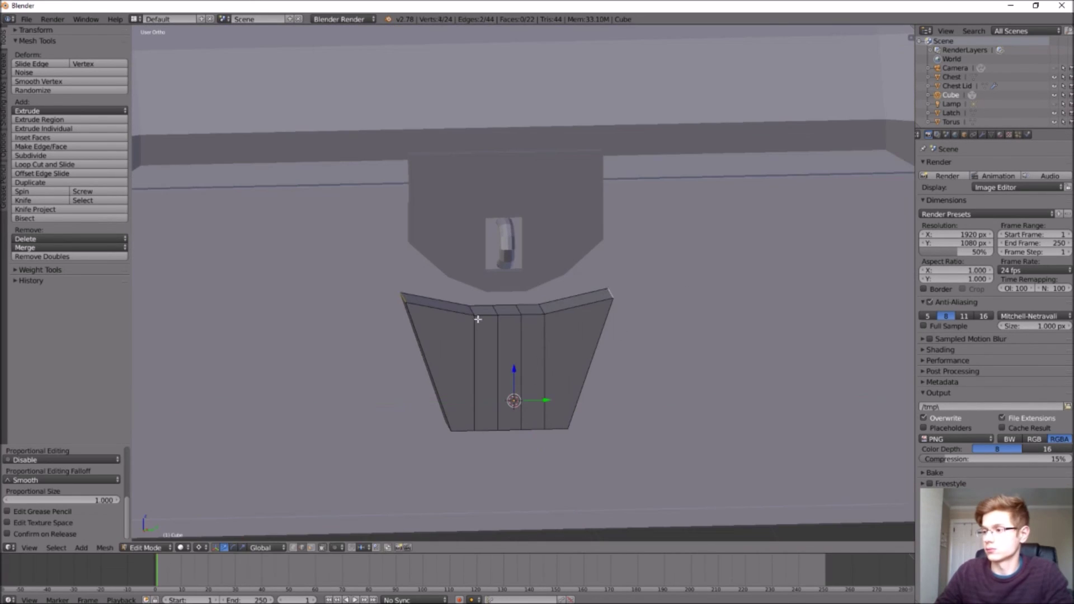
right_click_drag(478, 319, 503, 377)
middle_click_drag(504, 376, 601, 352)
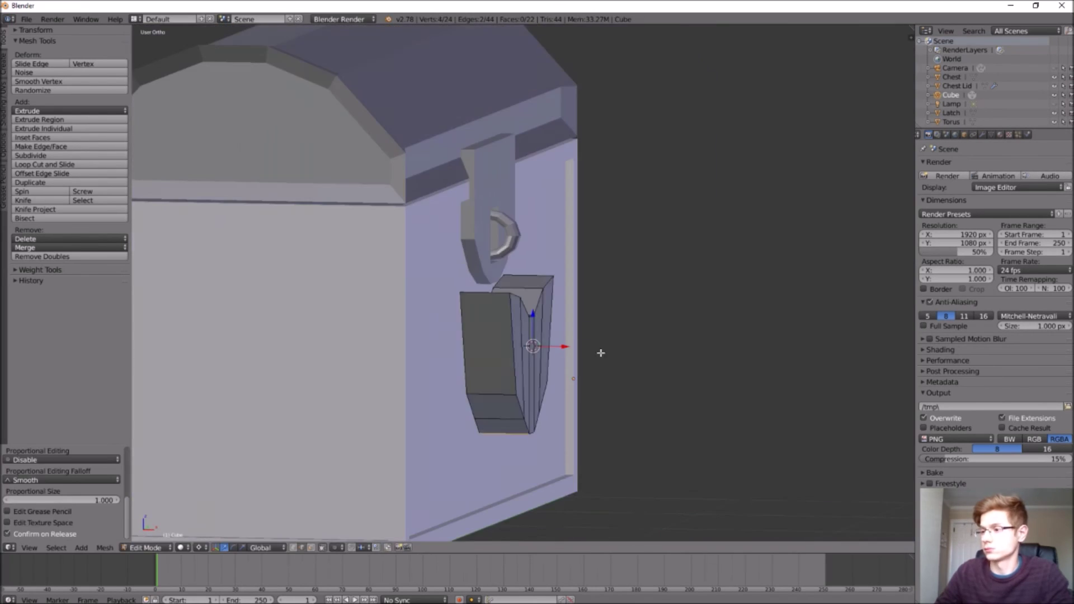